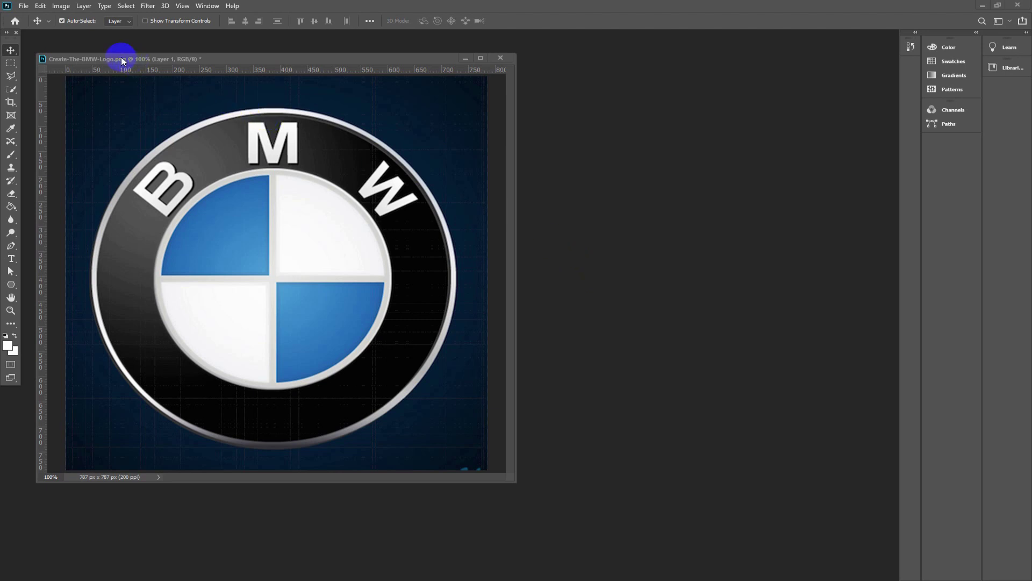
Start a new document from the Print presets with size units set to centimetres.
click(26, 7)
click(25, 6)
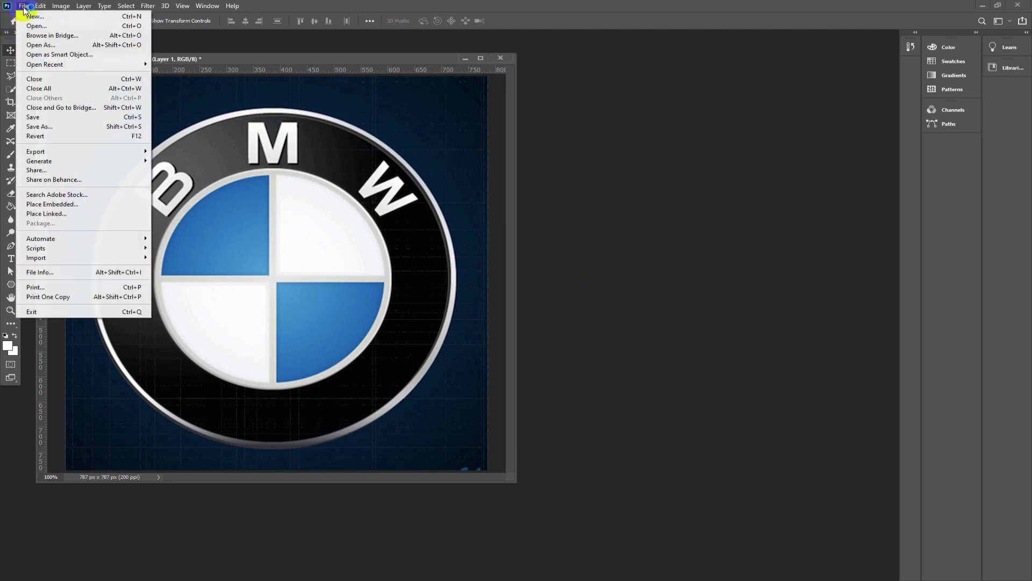
click(40, 19)
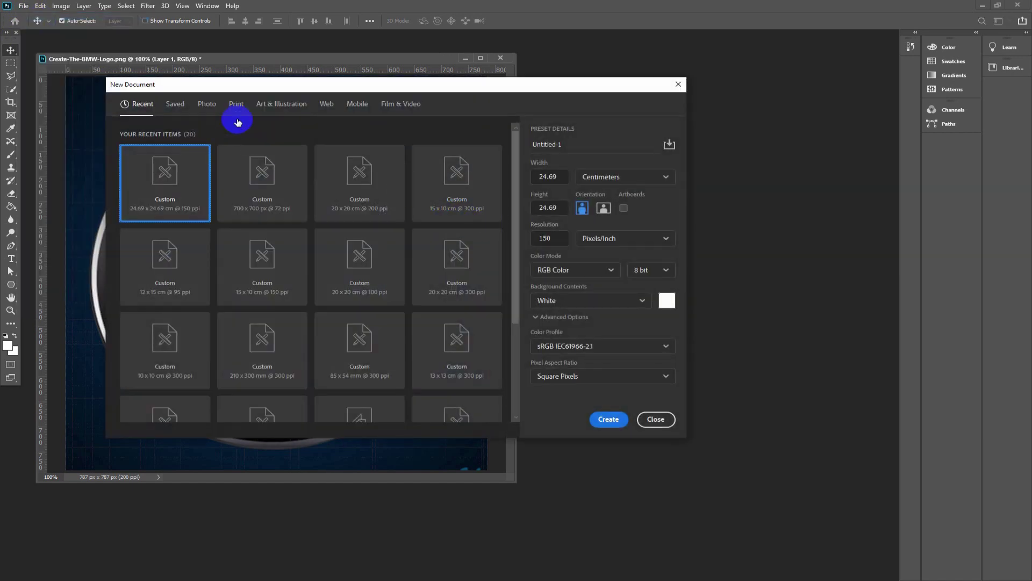
click(236, 105)
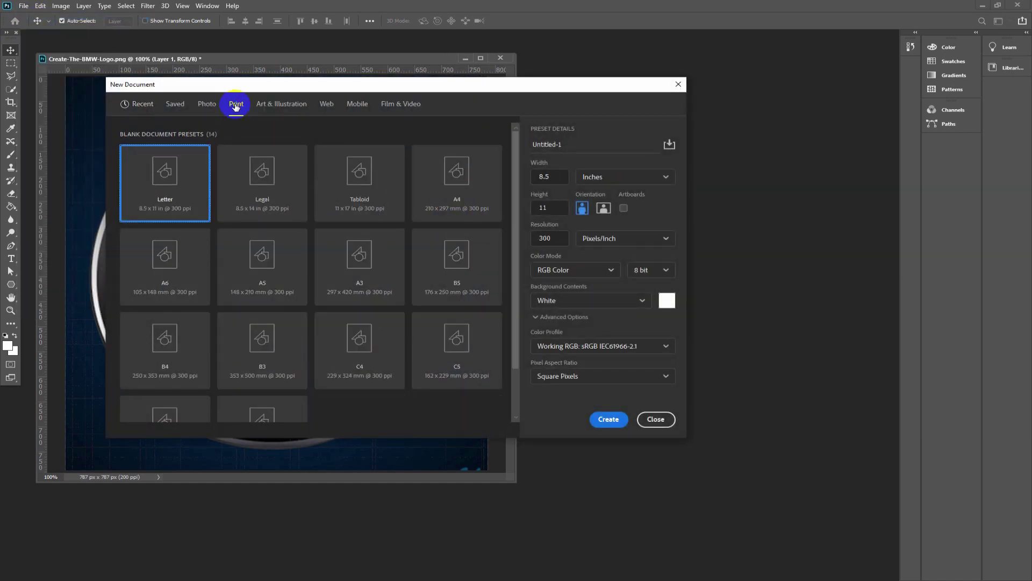
click(624, 178)
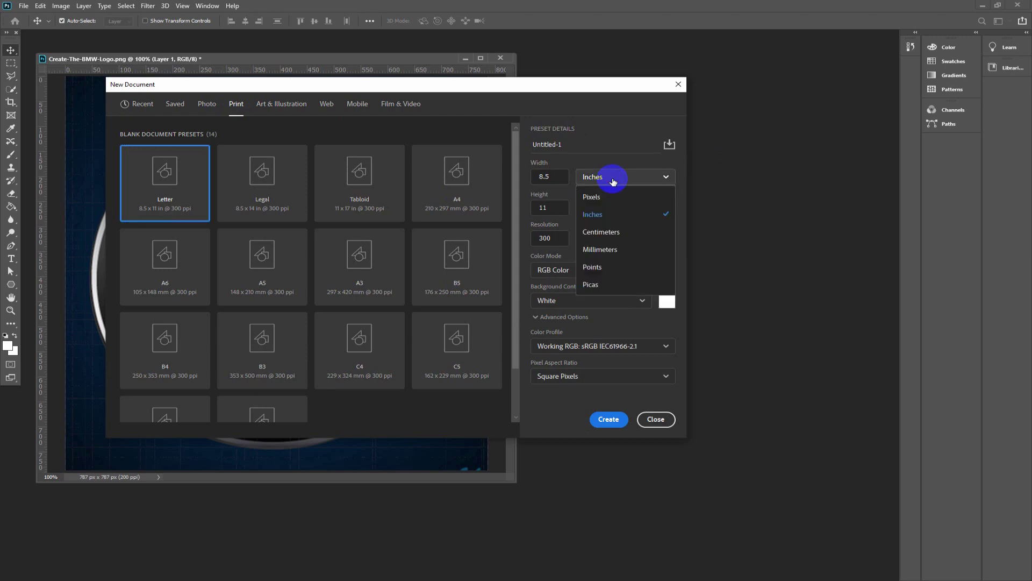
click(611, 233)
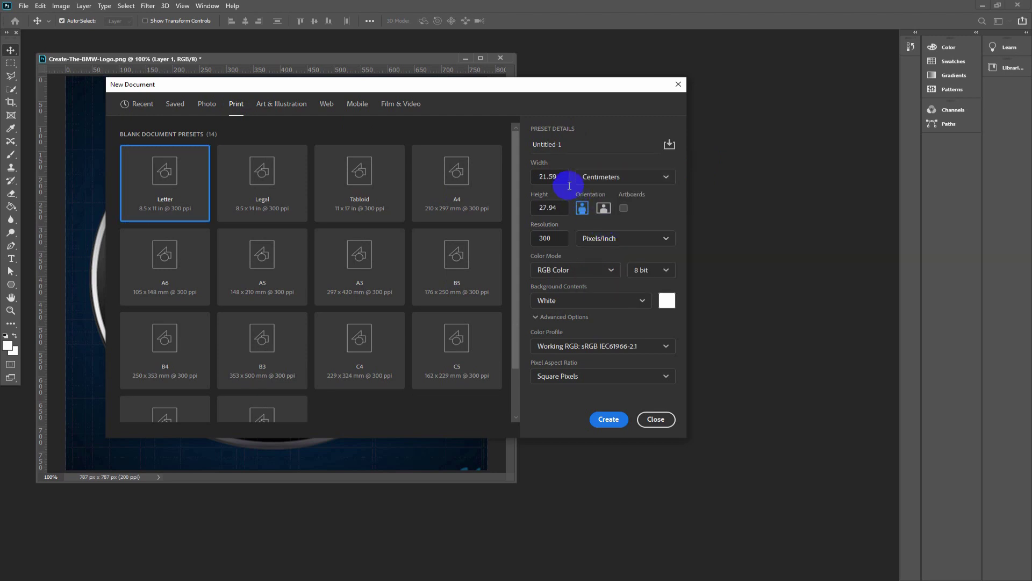
Set width 20, height 20 and resolution 200 ppi, then create the document.
drag(559, 177, 535, 178)
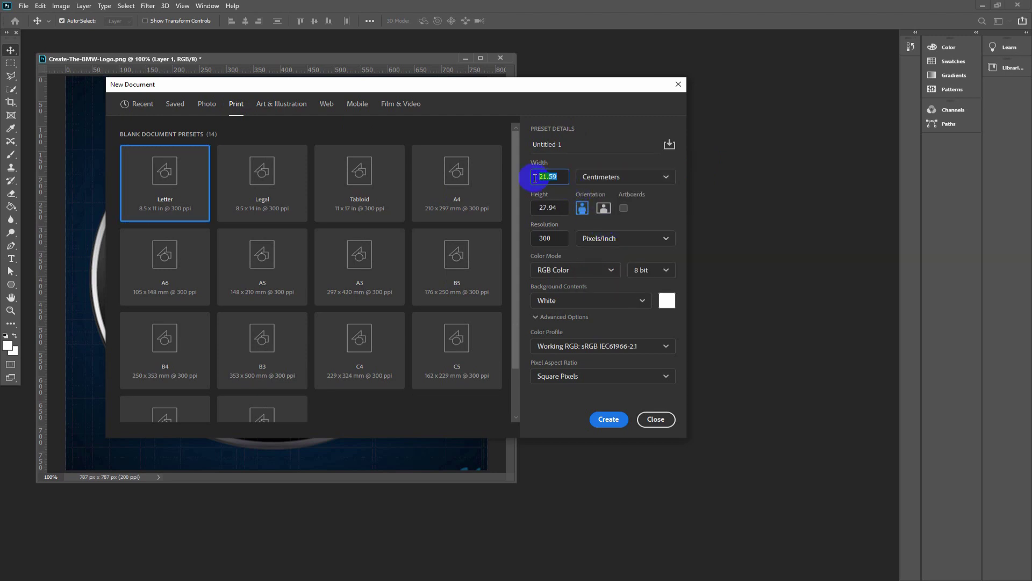
text(20)
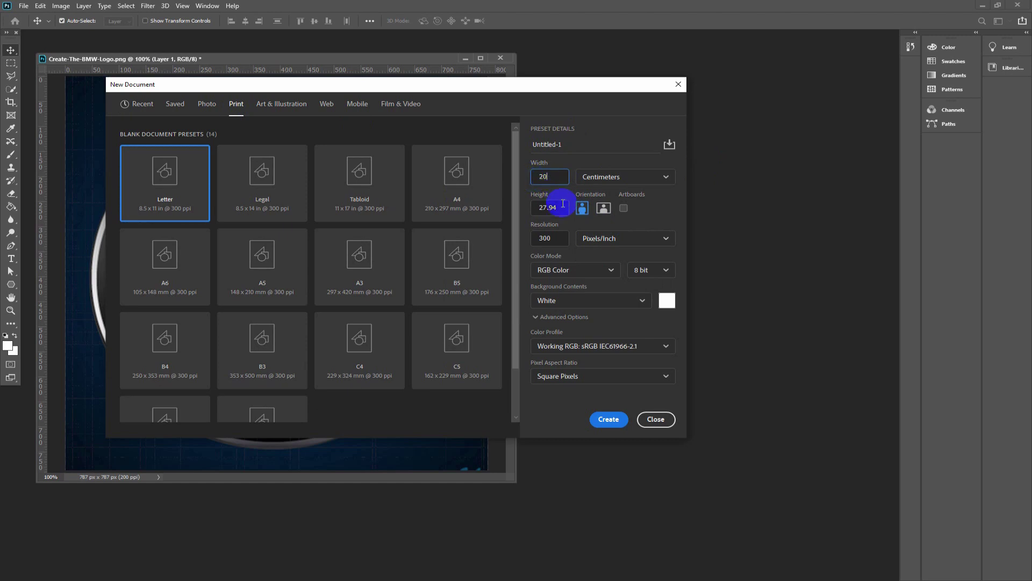
drag(556, 208, 533, 208)
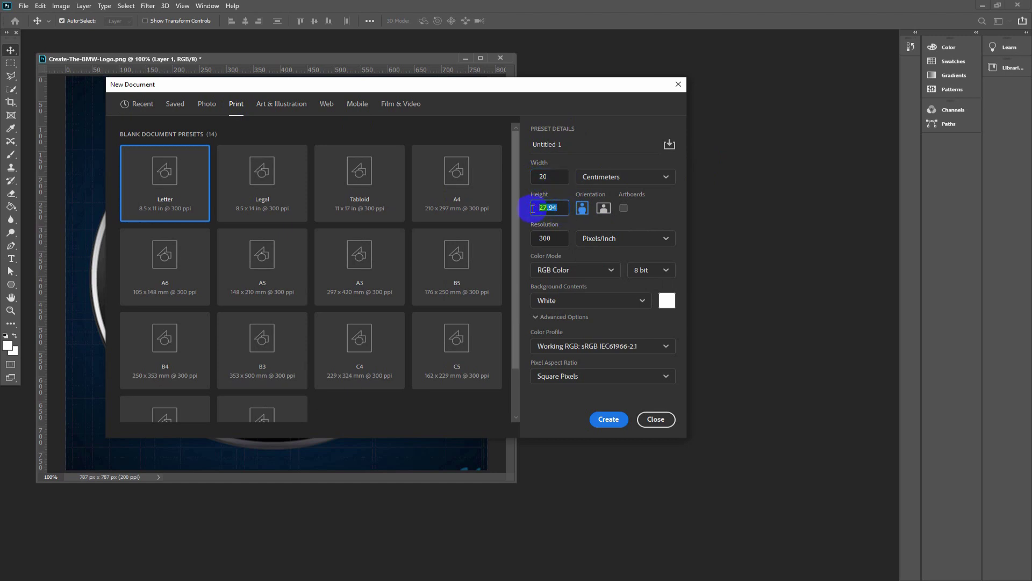
text(20)
click(553, 181)
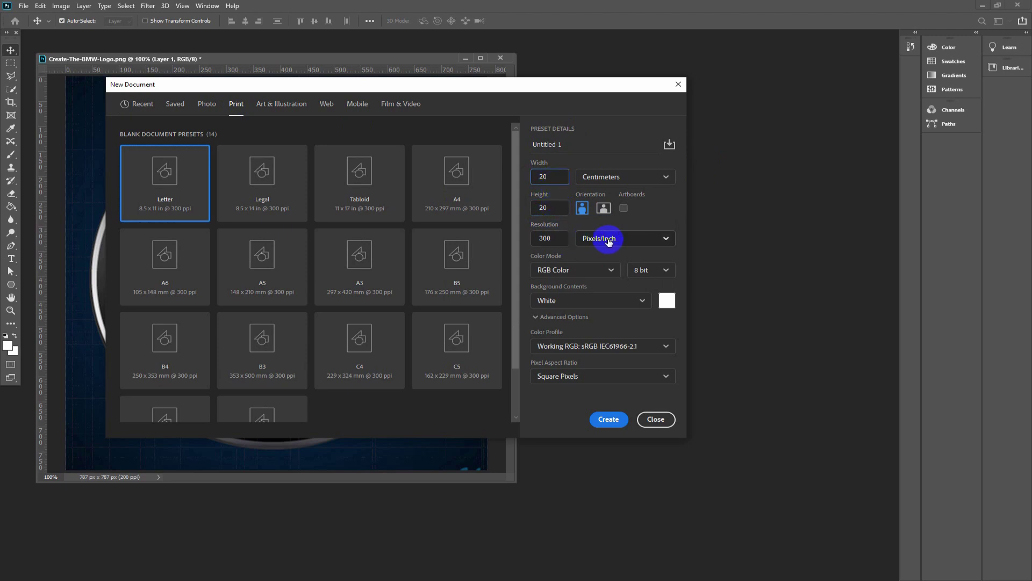
drag(554, 239, 534, 238)
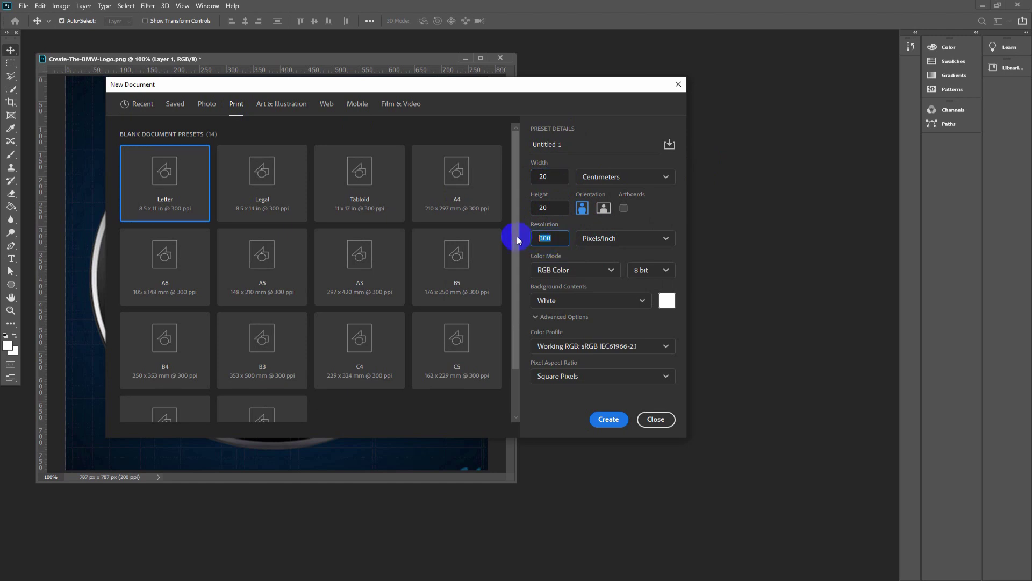
text(200)
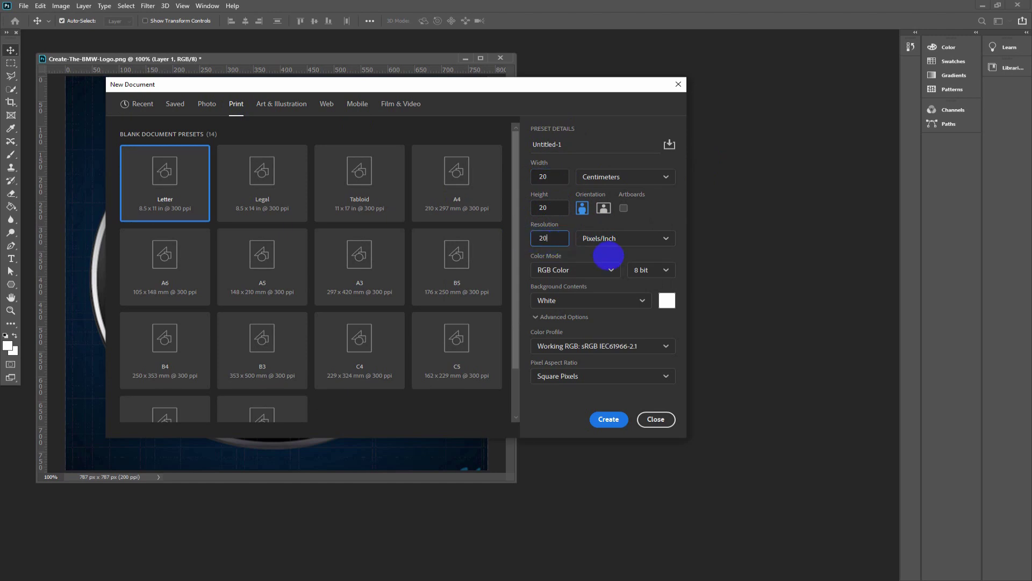
click(554, 211)
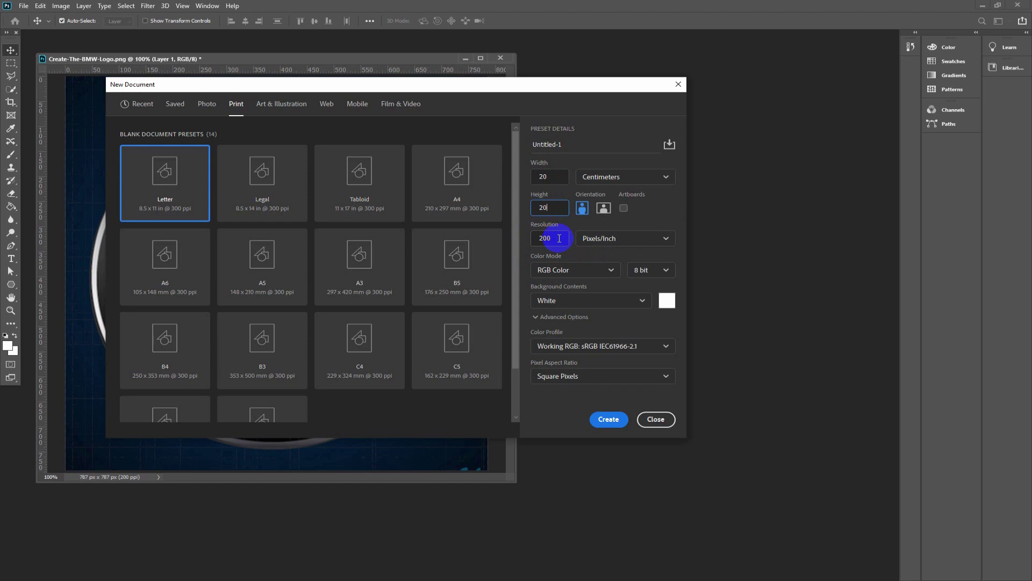
click(607, 419)
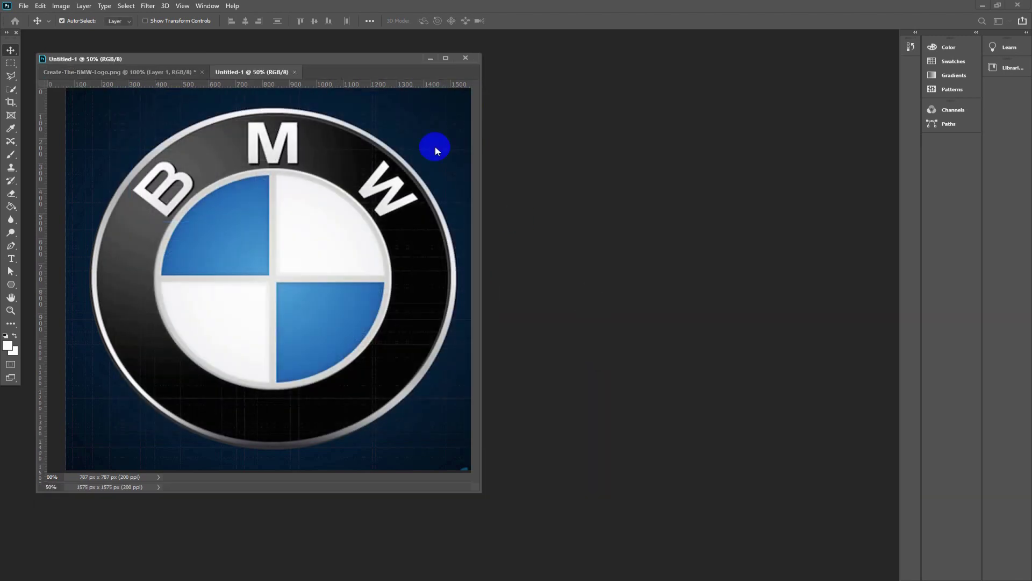
Float the Untitled-1 canvas in its own window and arrange it beside the BMW reference image.
click(241, 72)
drag(241, 71, 404, 87)
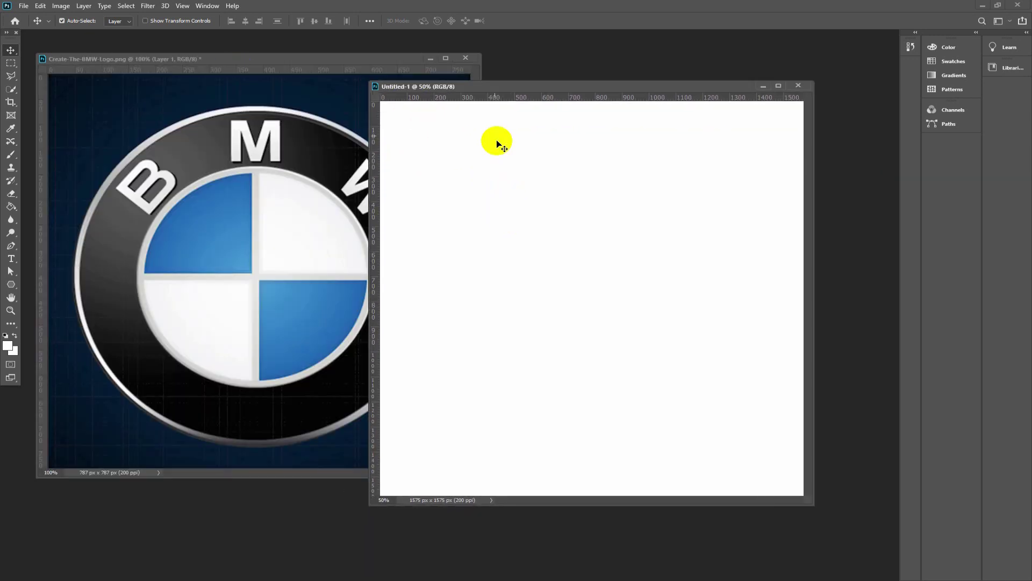
drag(483, 84, 479, 51)
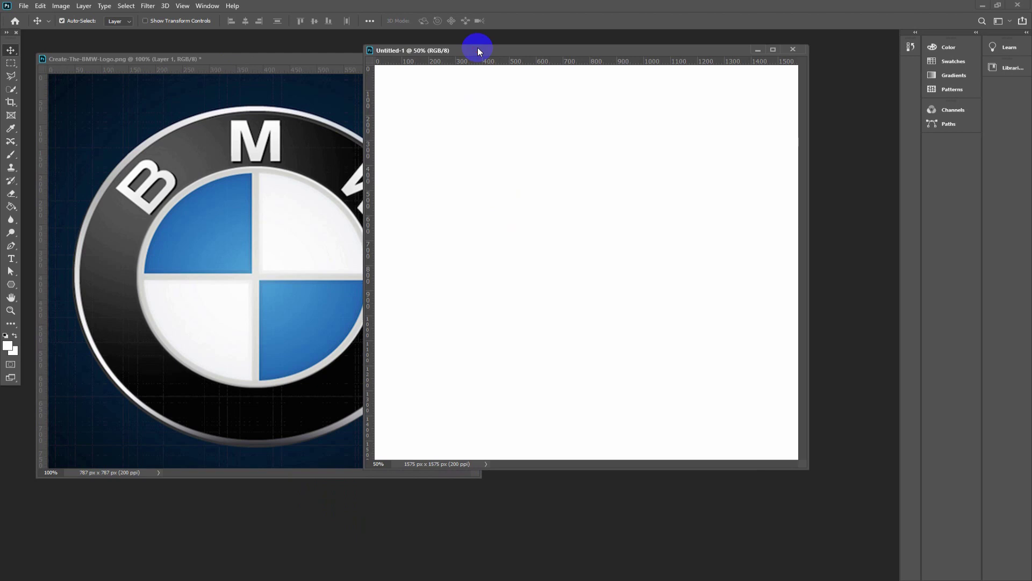
click(186, 60)
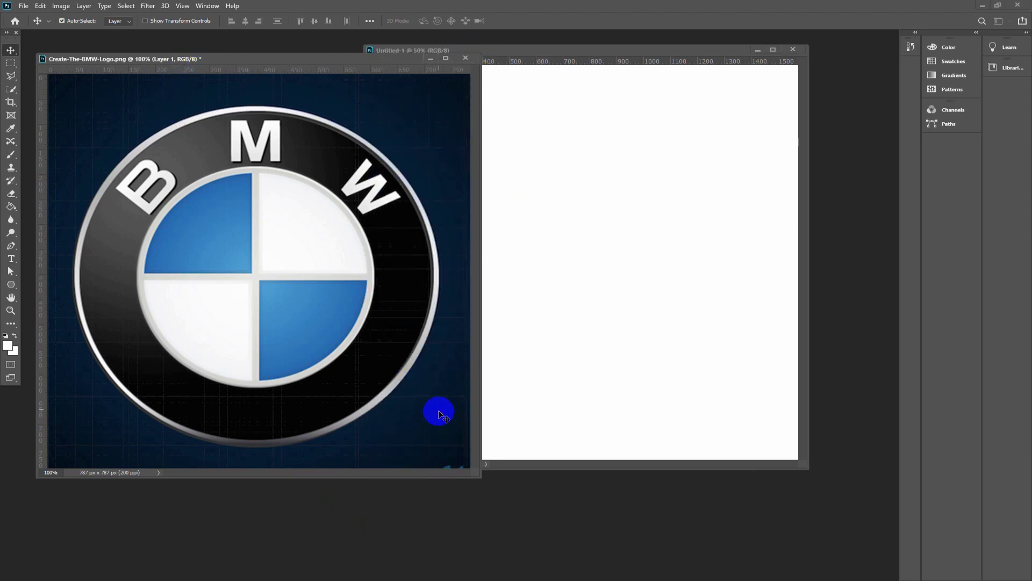
click(592, 47)
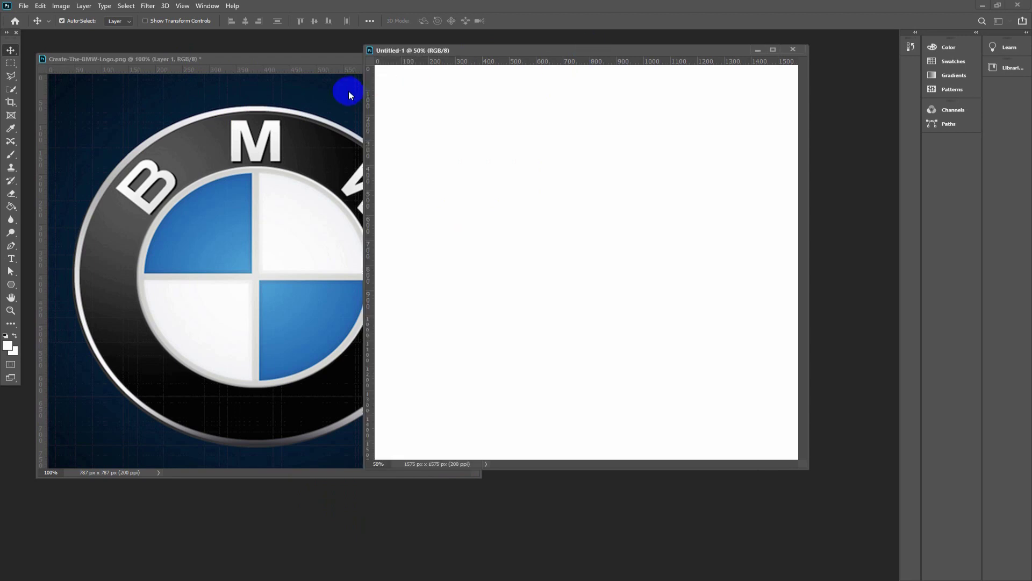
click(239, 58)
click(438, 104)
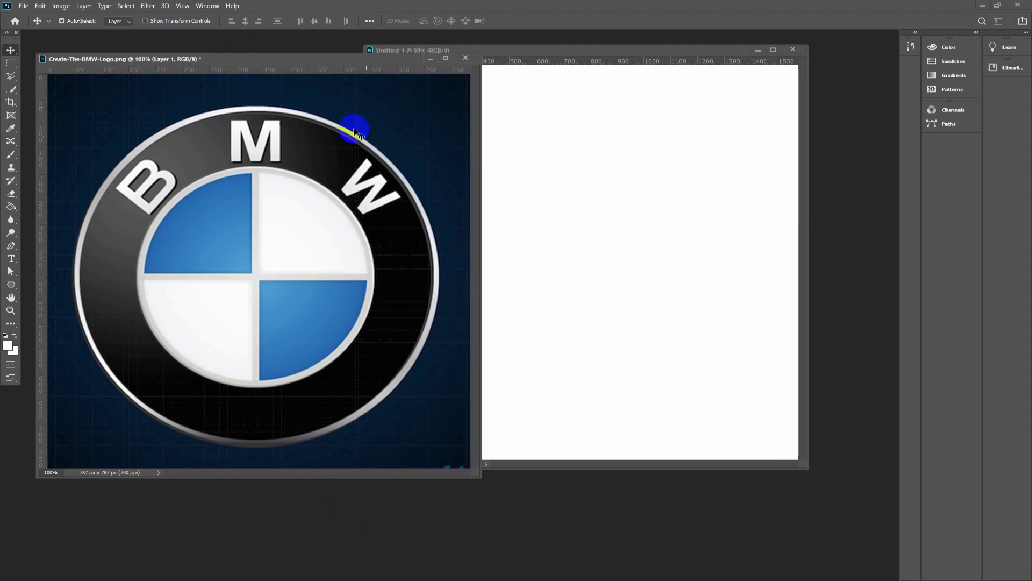
click(506, 51)
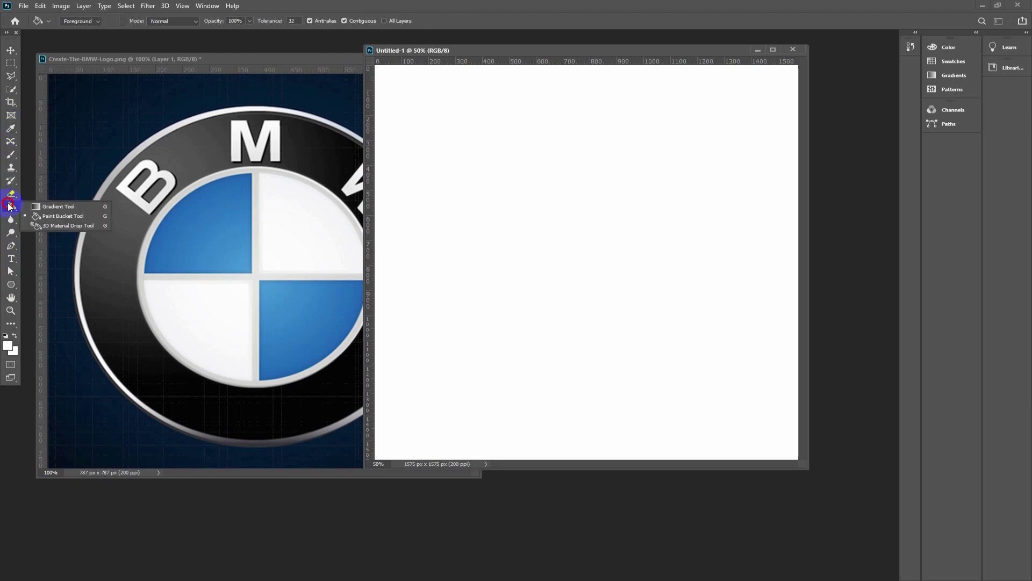
Switch to the Gradient Tool and open the Gradient Editor, sampling a dark blue from the logo.
drag(11, 207, 34, 207)
click(48, 207)
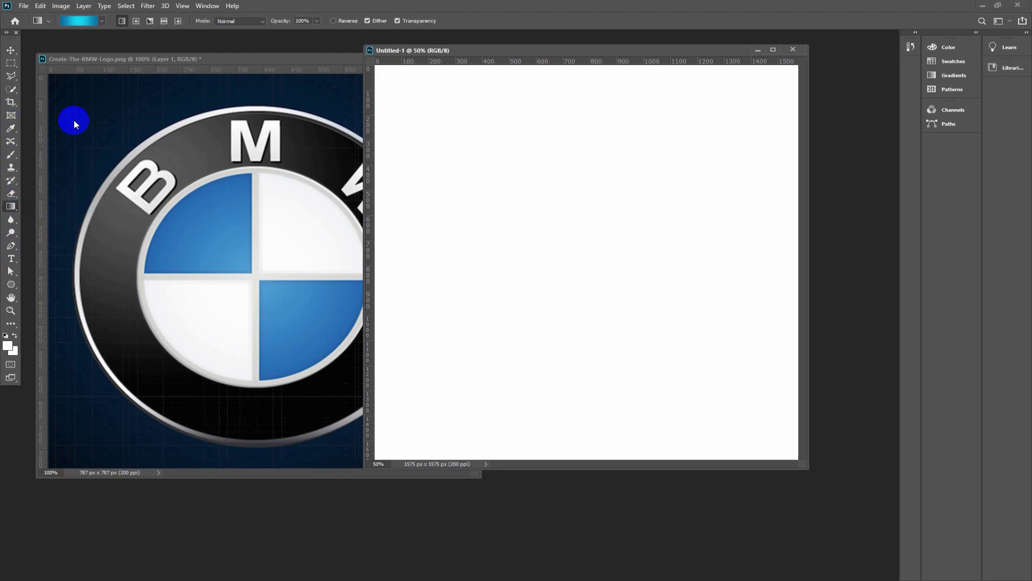
click(102, 22)
click(78, 22)
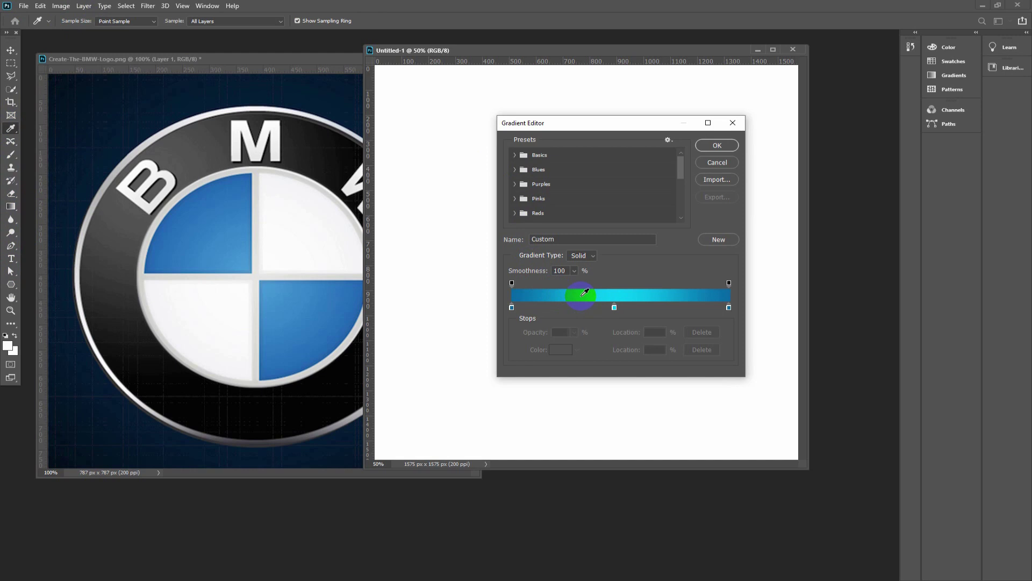
mouse_move(584, 293)
mouse_down()
mouse_move(156, 446)
mouse_move(172, 426)
mouse_move(571, 306)
mouse_move(512, 335)
mouse_up()
Reduce the gradient to two stops, with the left stop set to near-black #02171b.
click(512, 307)
click(614, 308)
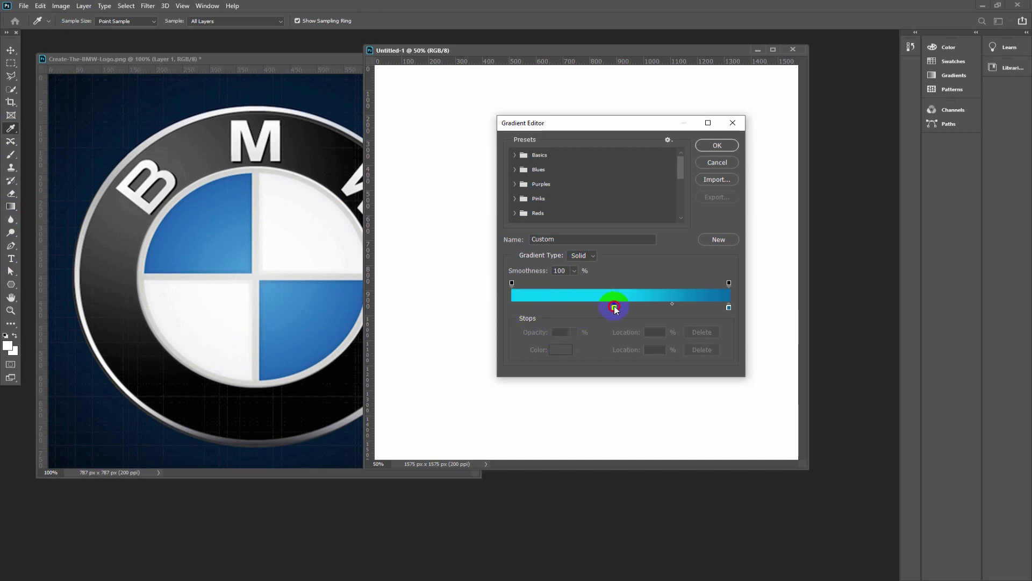
drag(615, 308, 509, 305)
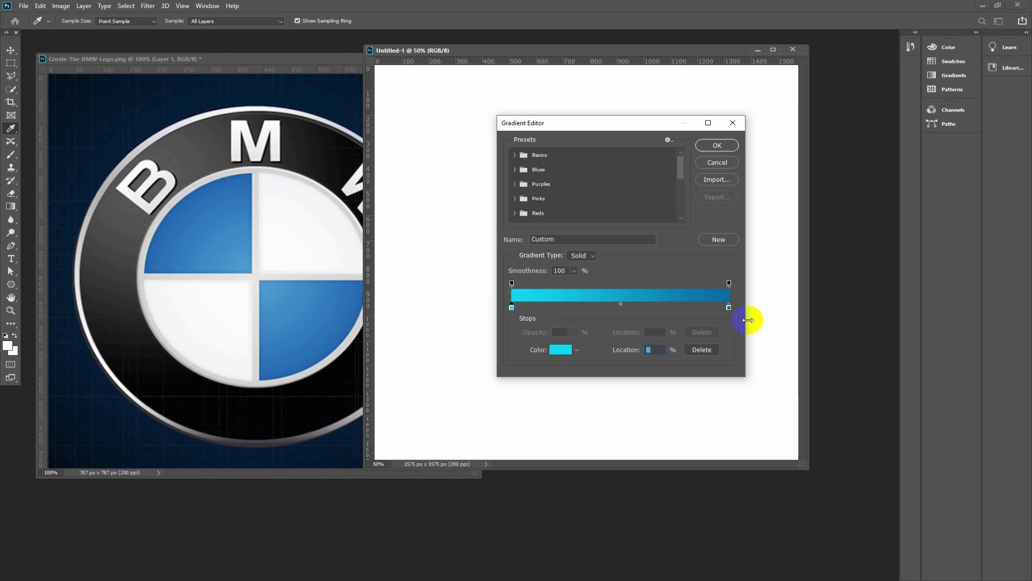
click(730, 308)
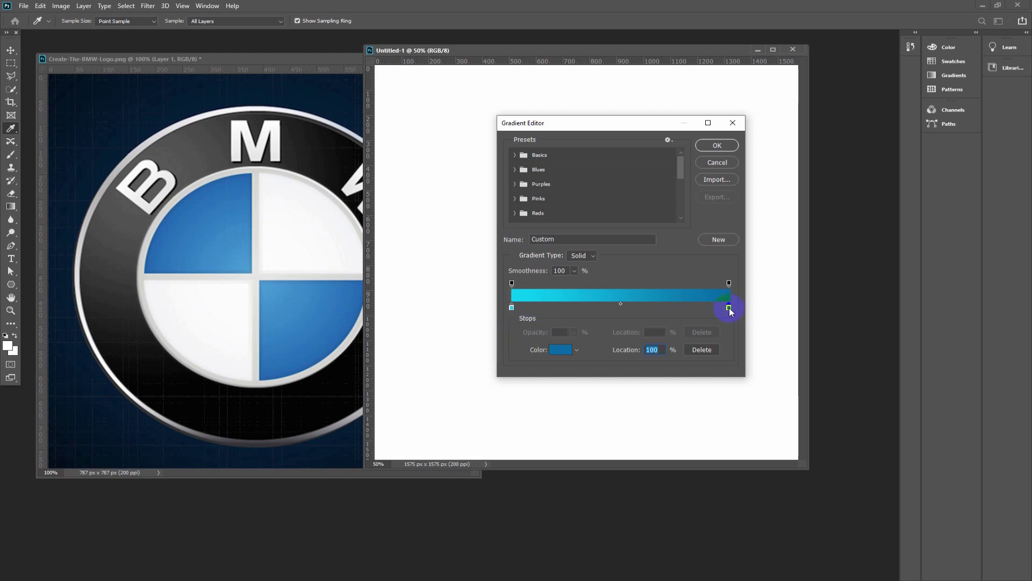
click(512, 308)
click(557, 351)
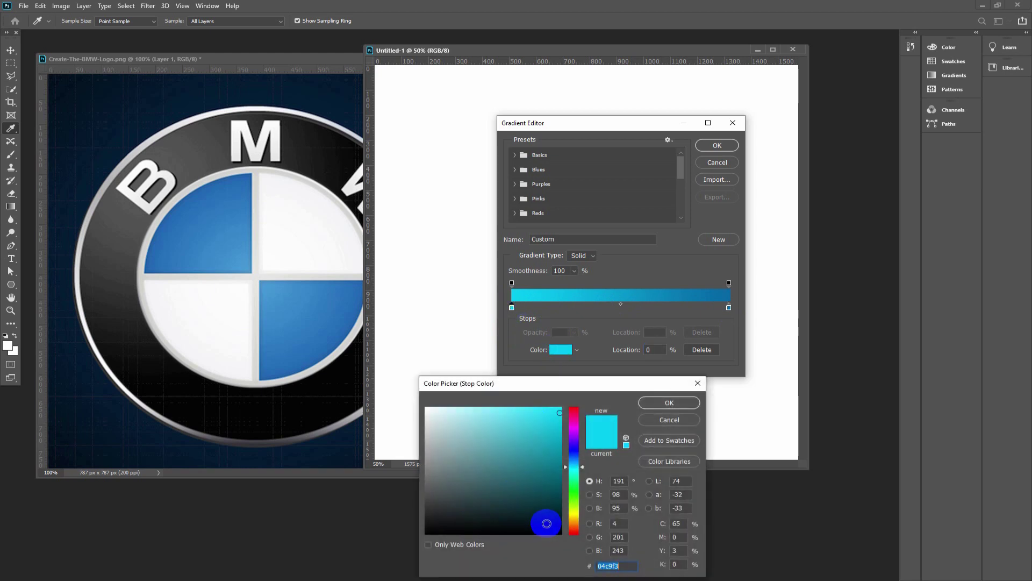
click(550, 521)
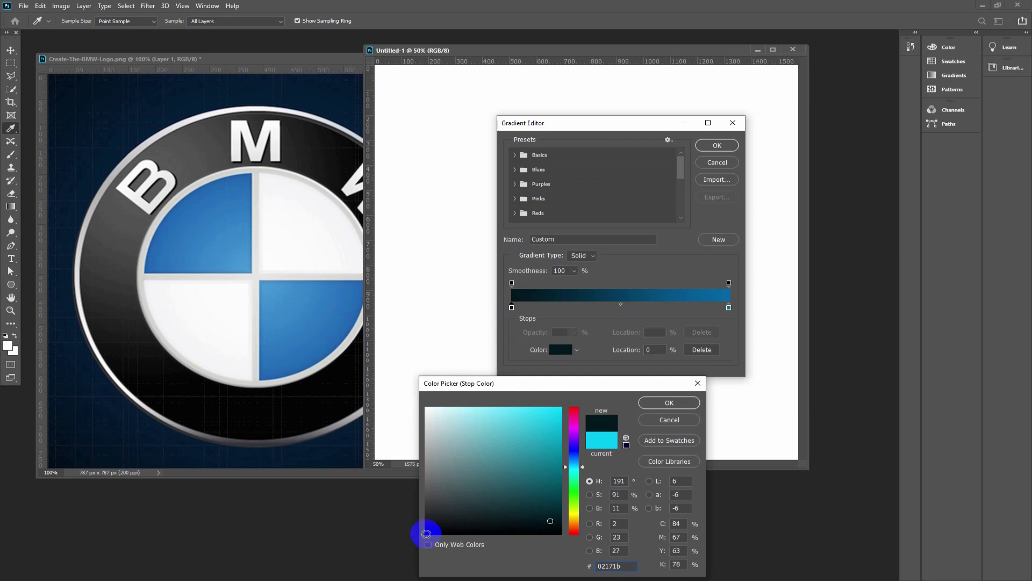
click(553, 520)
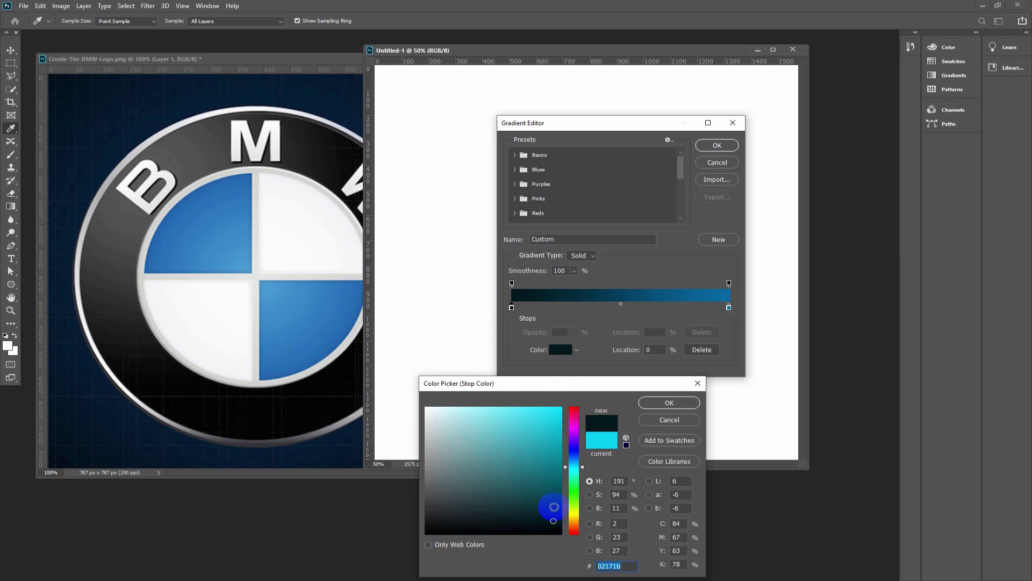
click(661, 404)
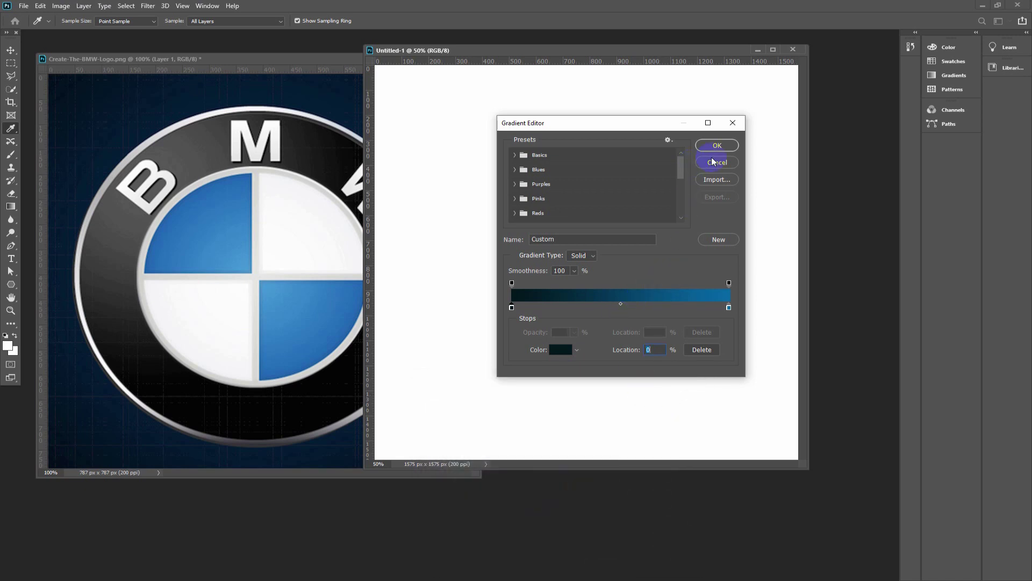
click(715, 145)
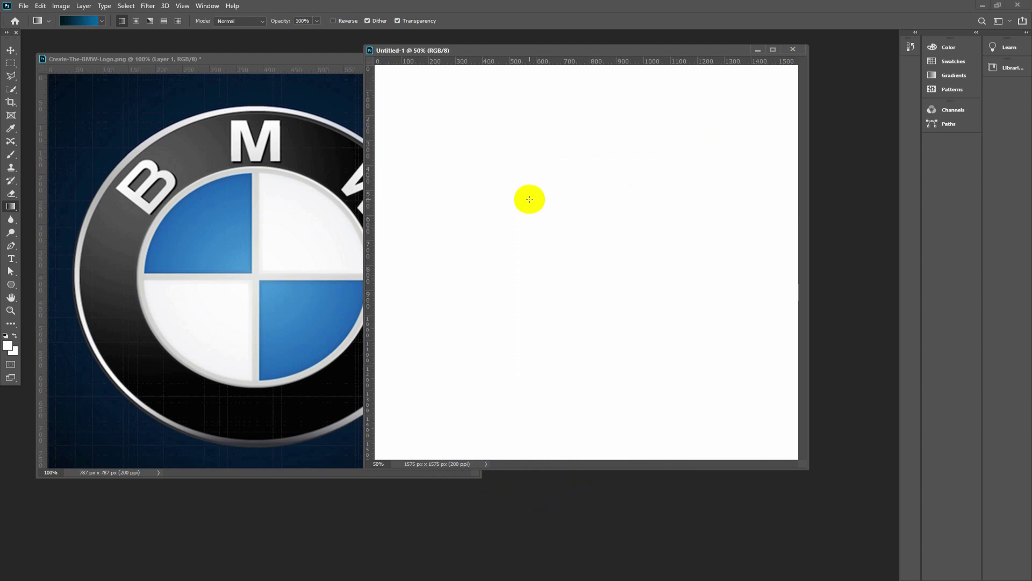
Try a radial gradient fill from the canvas centre, then undo the dark-centred result.
click(135, 22)
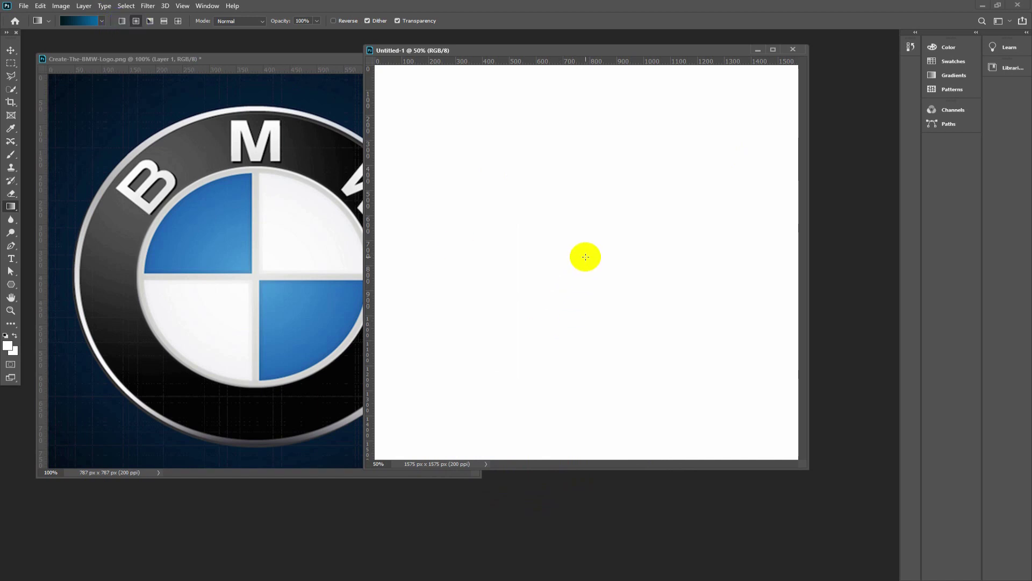
drag(586, 257, 585, 429)
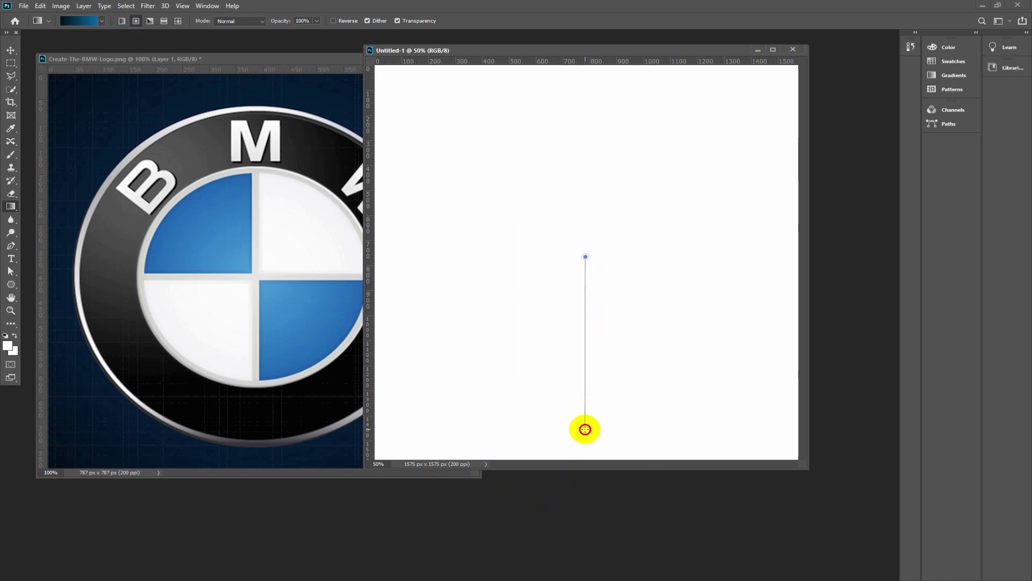
drag(585, 429, 585, 466)
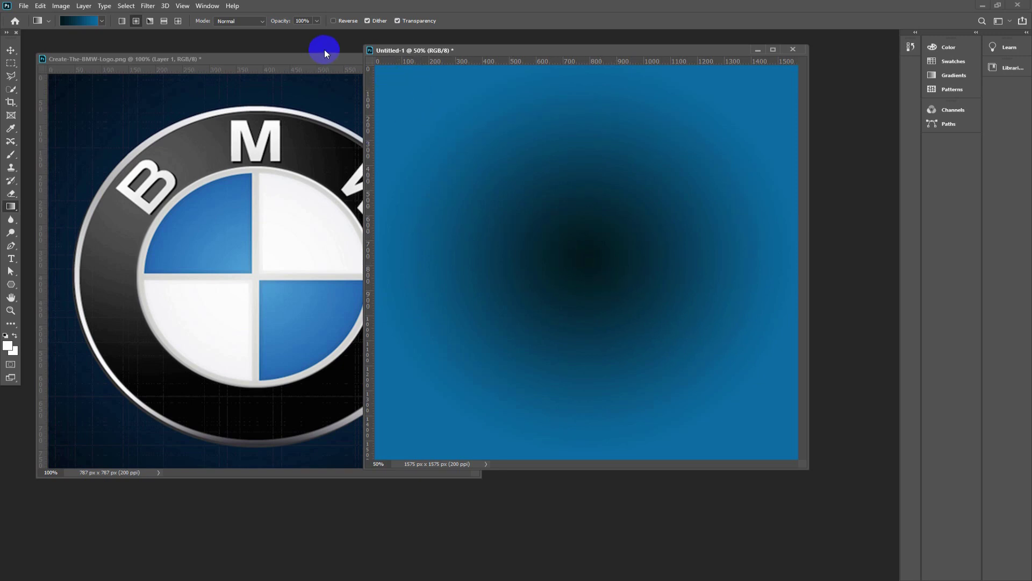
key(ctrl+z)
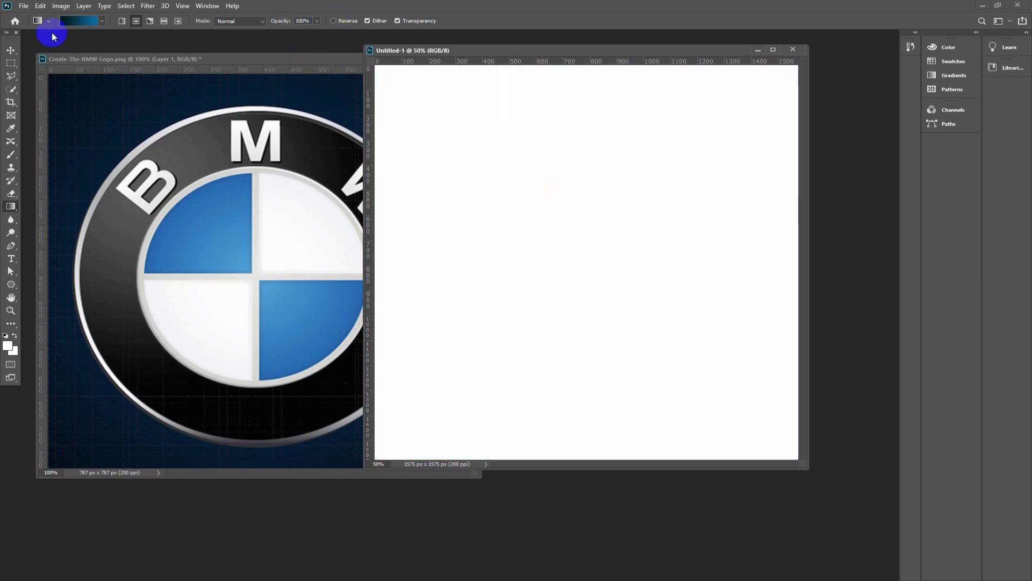
Reverse the gradient and refill the canvas radially, bright blue centre to dark edges.
click(78, 22)
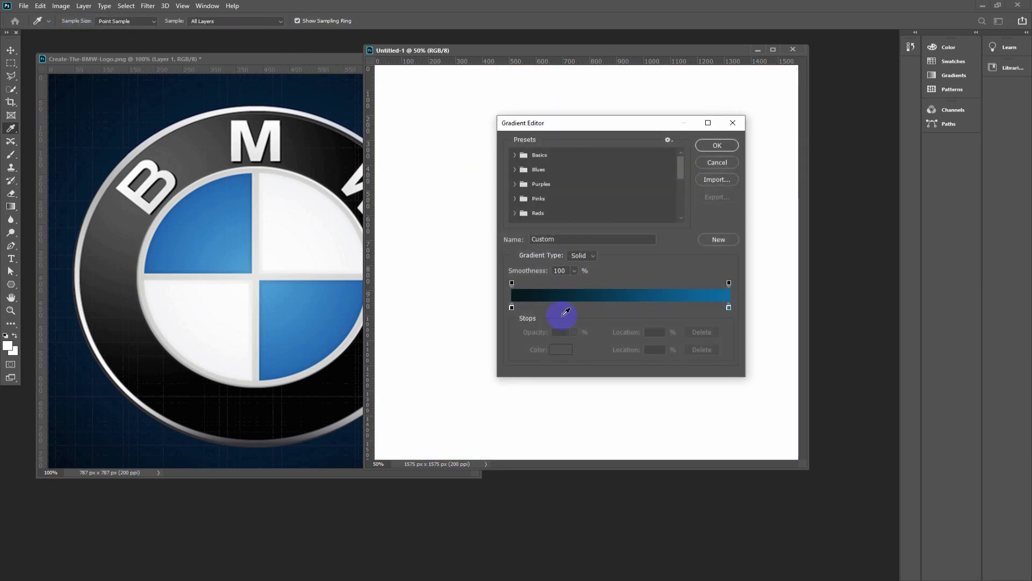
click(705, 164)
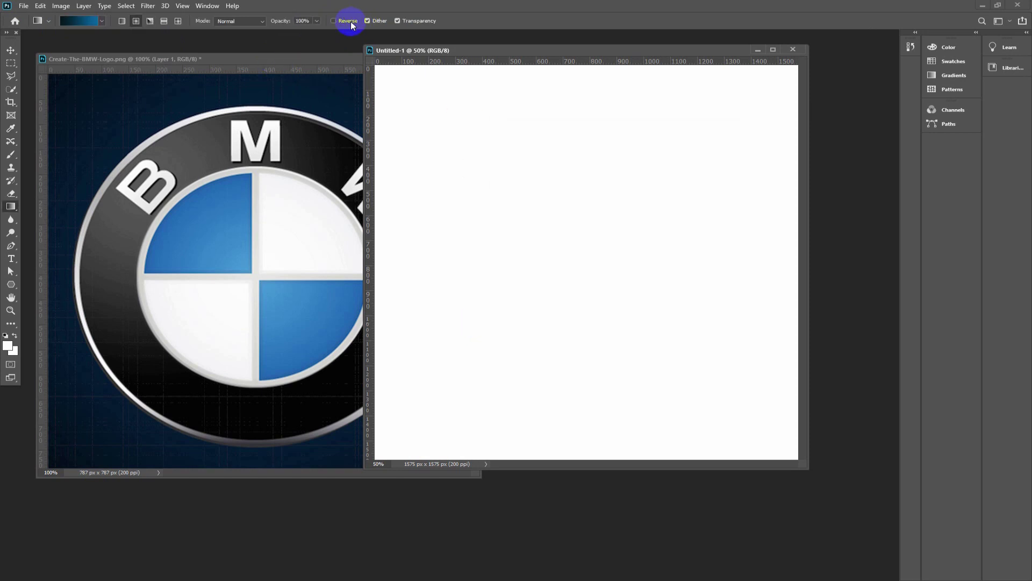
click(333, 21)
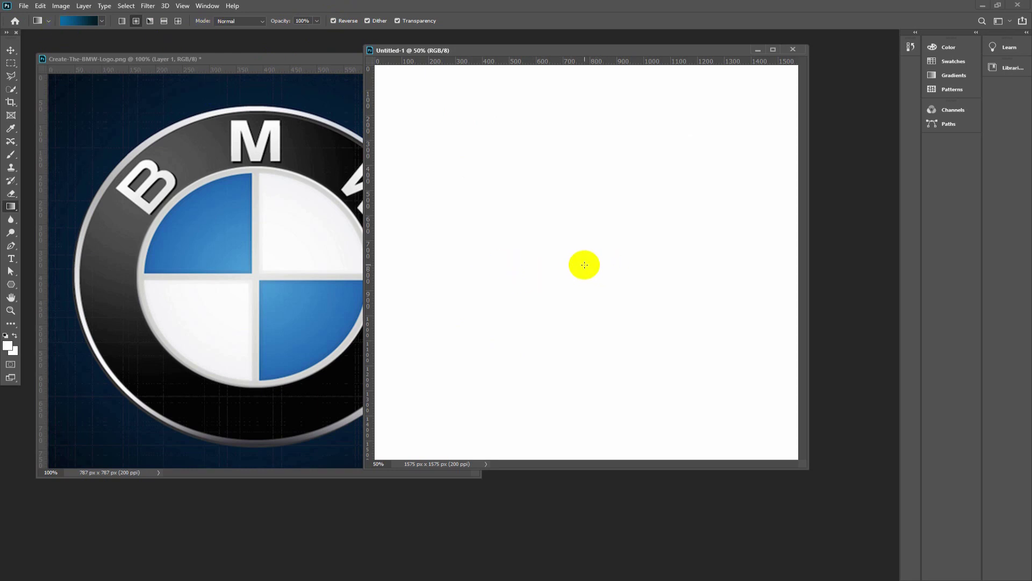
mouse_move(584, 263)
mouse_down()
mouse_move(618, 403)
mouse_move(583, 438)
mouse_move(586, 459)
mouse_up()
drag(586, 458, 587, 459)
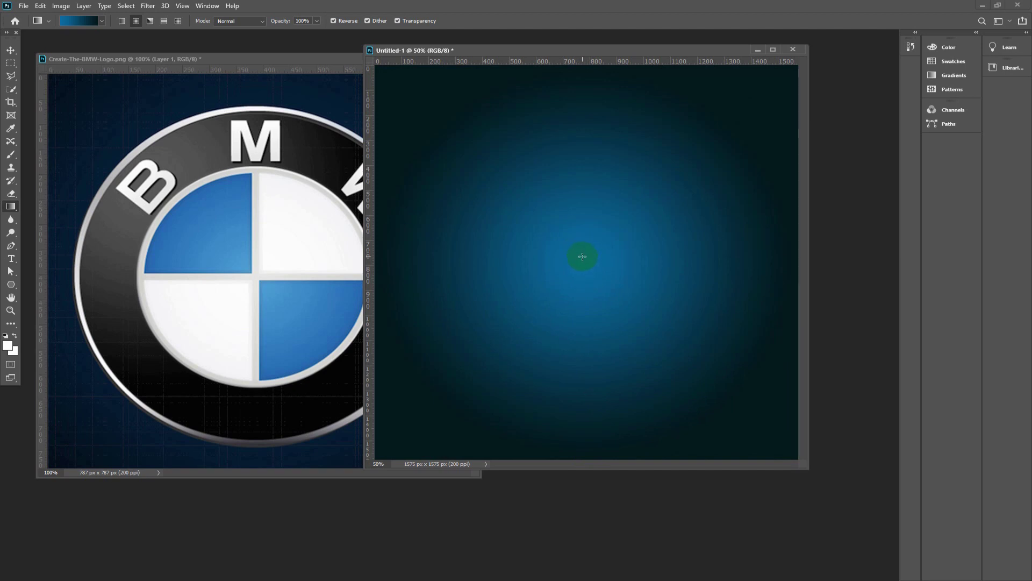
mouse_move(582, 256)
mouse_down()
mouse_move(555, 558)
mouse_move(578, 537)
mouse_up()
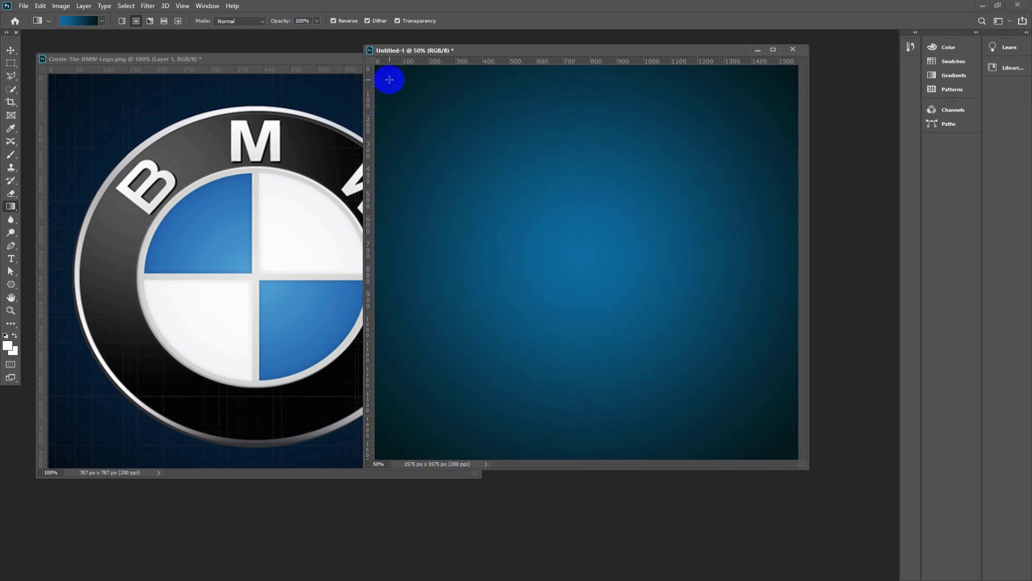
Switch to the Move tool and show the Layers panel from the Window menu.
click(11, 49)
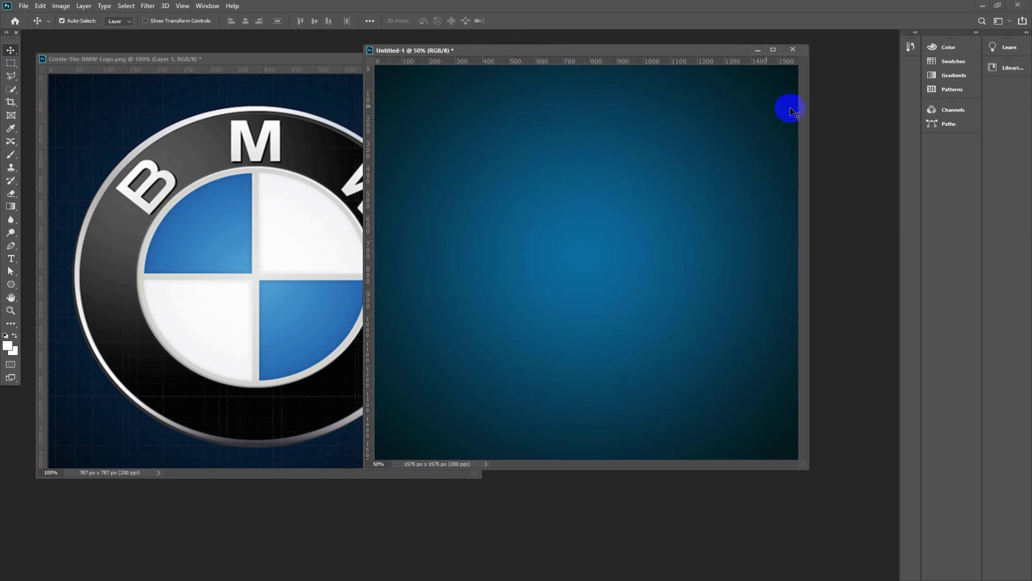
click(207, 6)
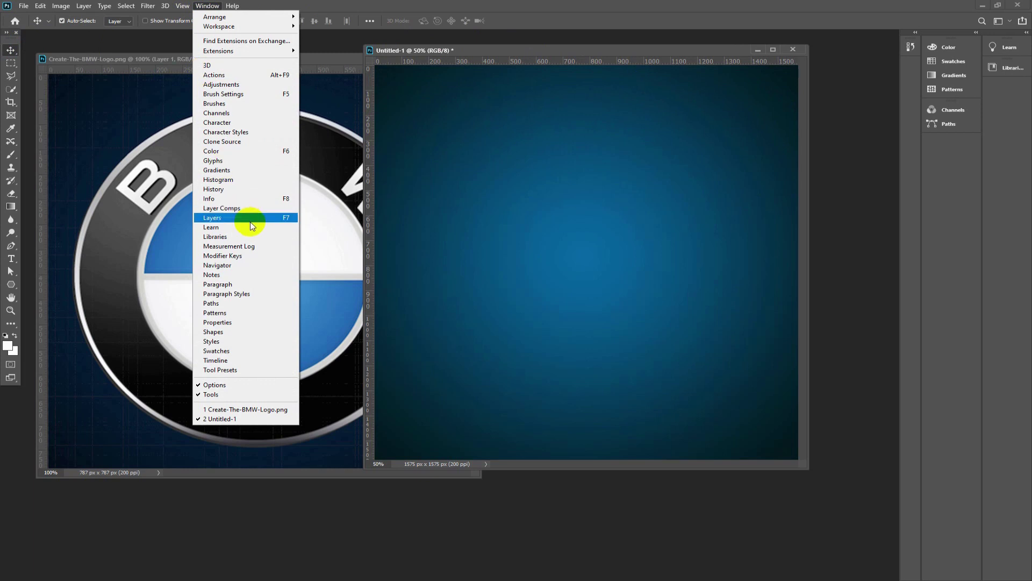
click(287, 220)
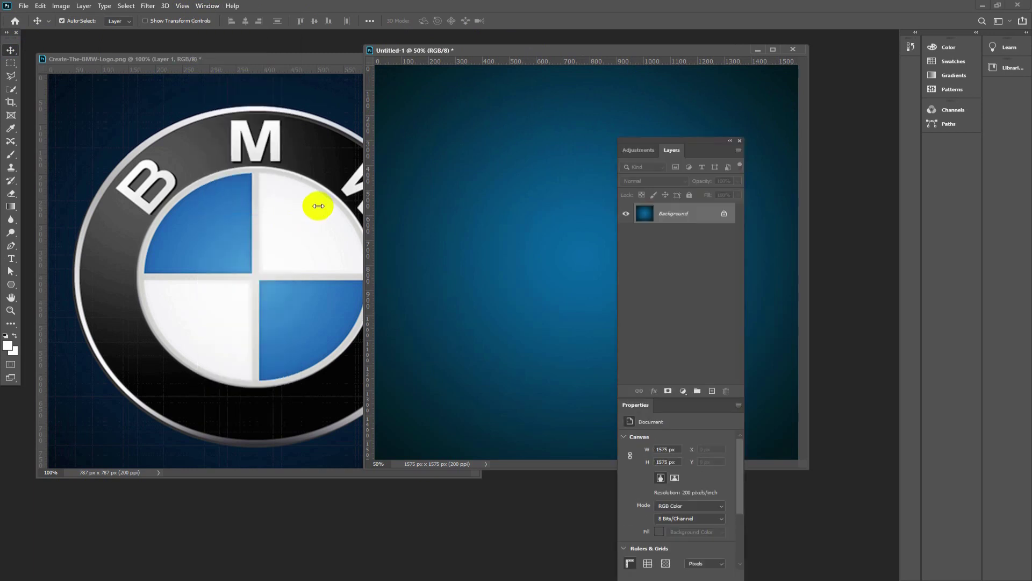
Add an empty Layer 1 and reposition the Layers panel and document window.
drag(637, 140, 737, 112)
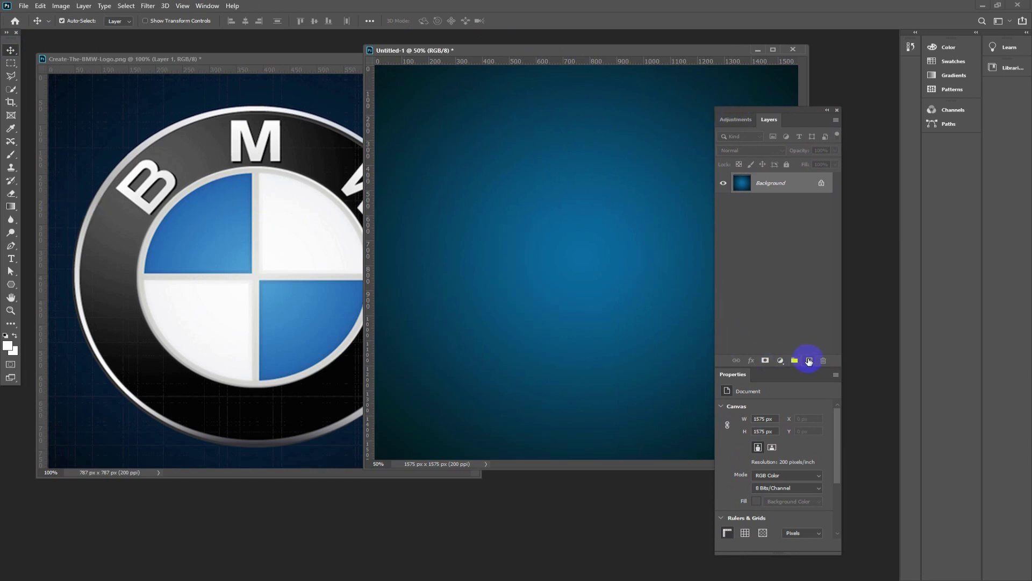
click(809, 361)
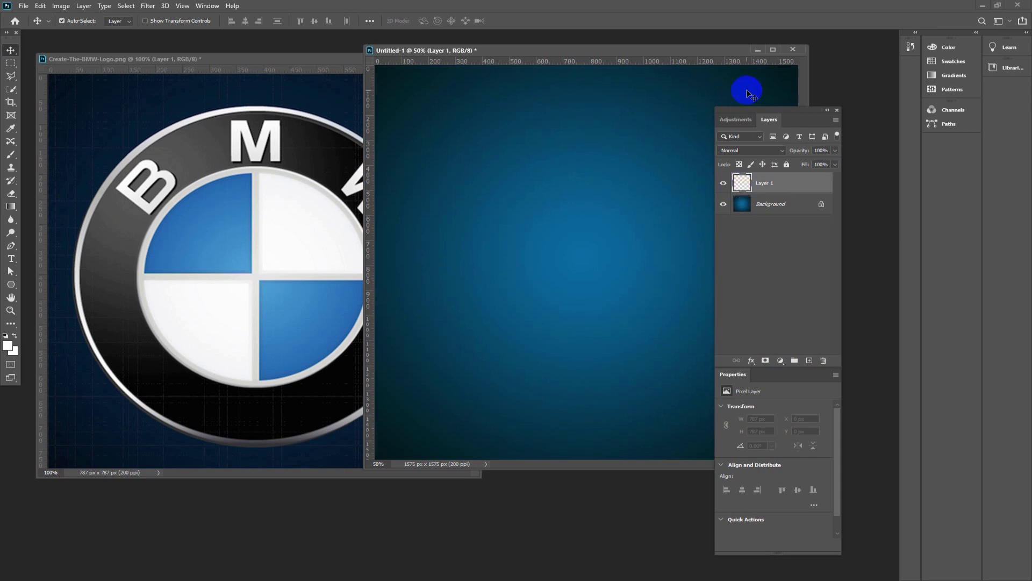
drag(745, 111, 848, 108)
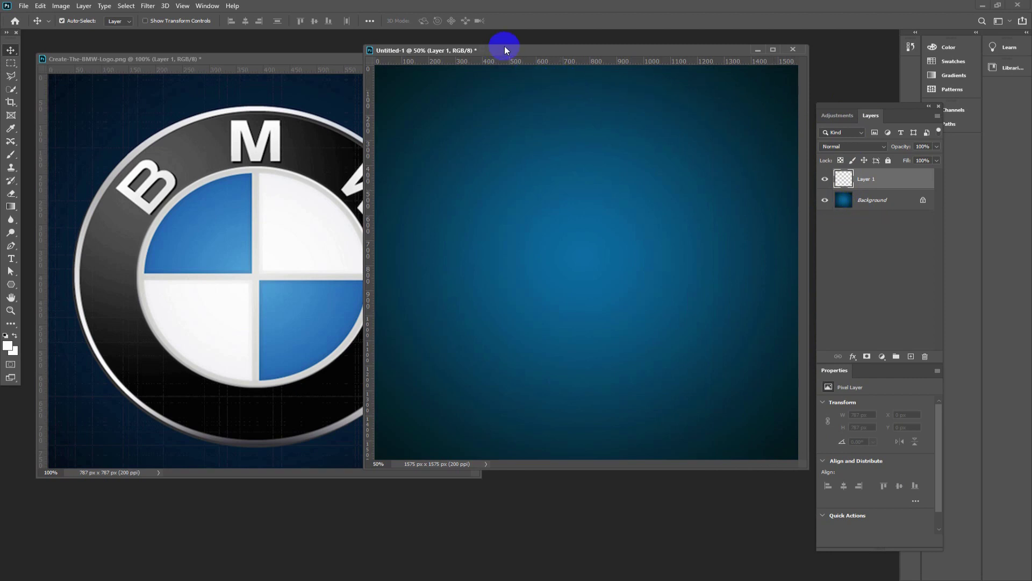
drag(505, 50, 478, 50)
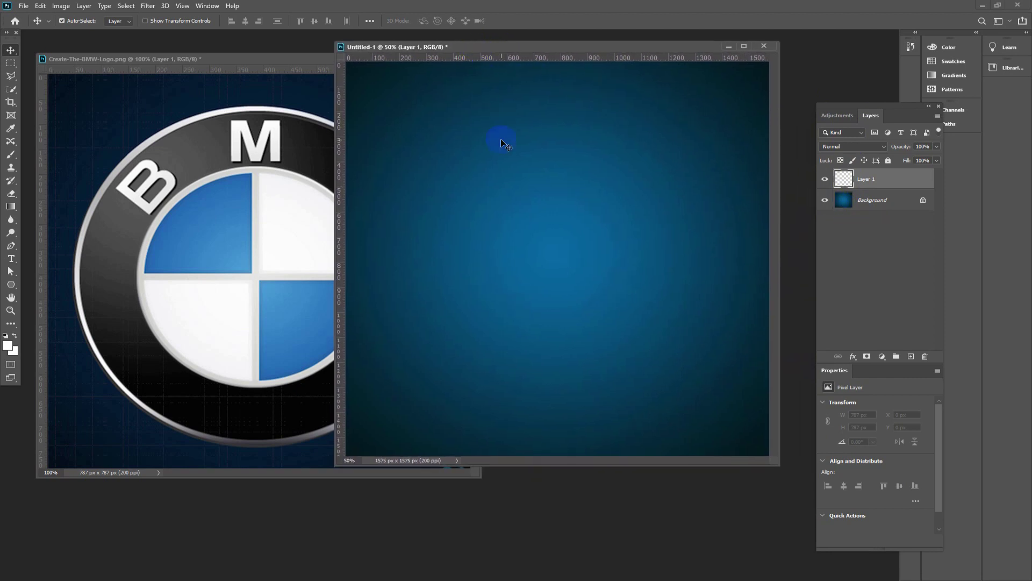
Draw a 15 cm × 15 cm ellipse and move it to the canvas centre.
click(11, 284)
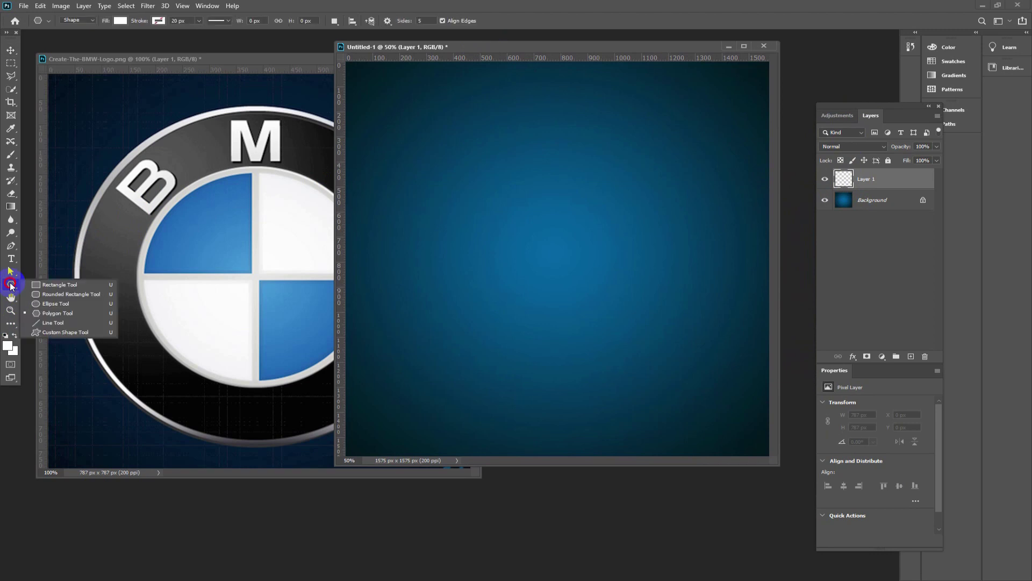
click(51, 304)
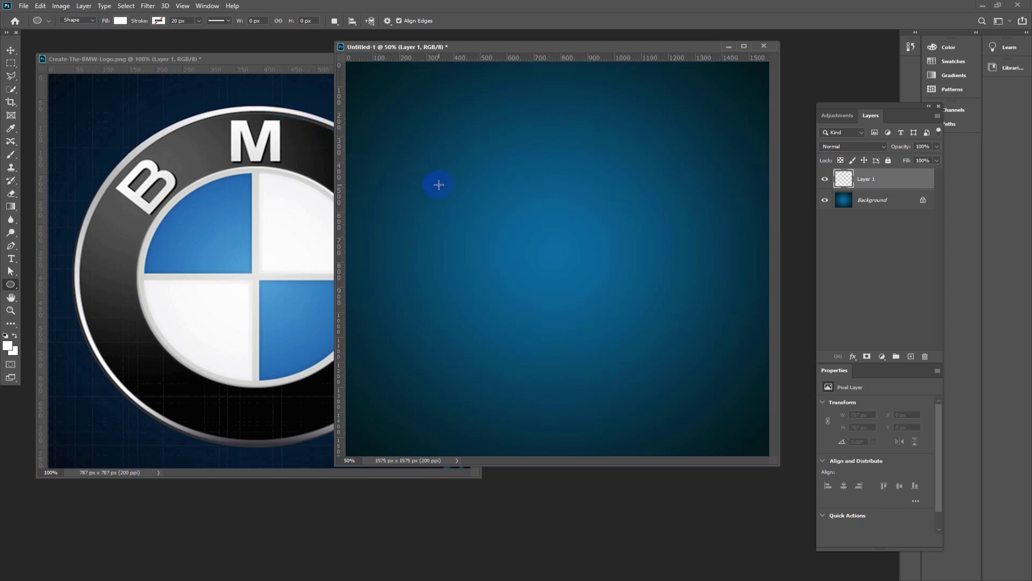
click(430, 150)
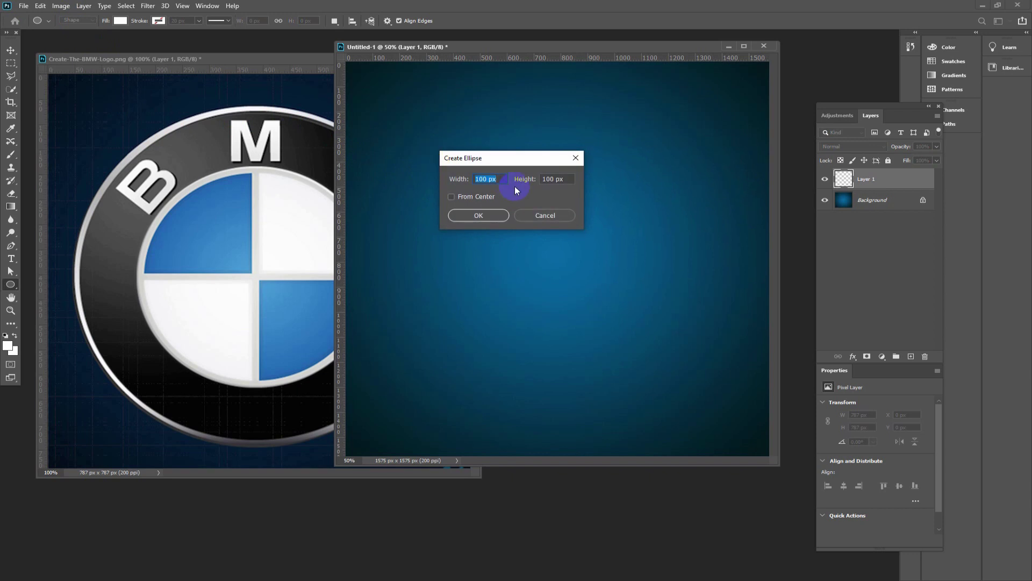
text(15 )
text(cm)
key(Tab)
text(15 c)
text(m)
click(495, 181)
click(479, 215)
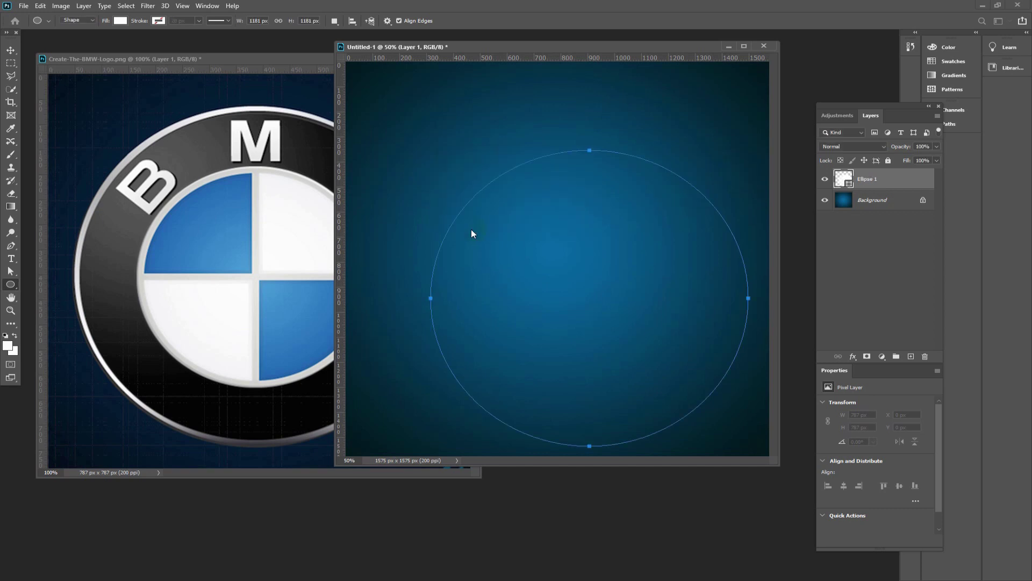
click(11, 50)
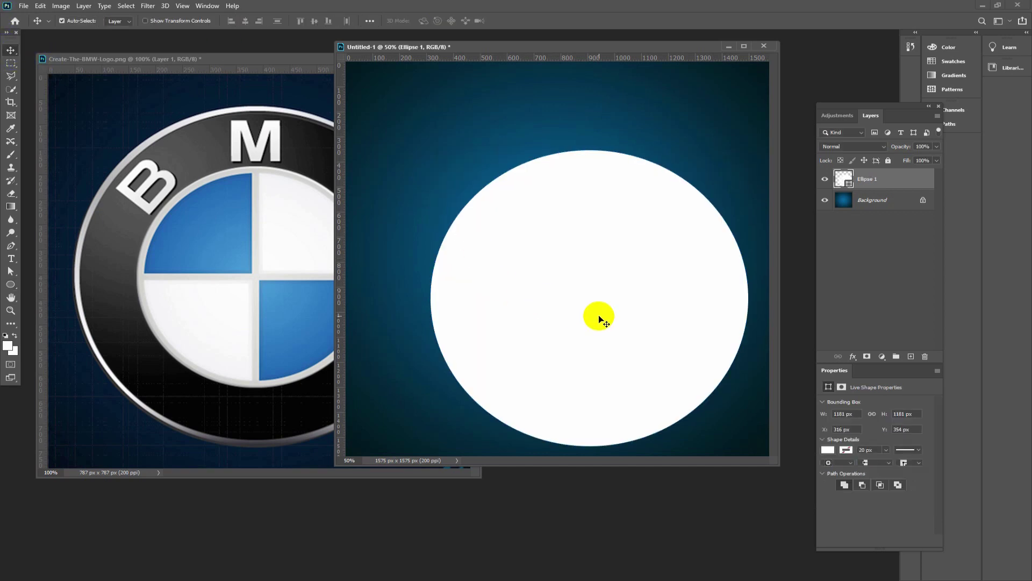
drag(599, 316, 565, 270)
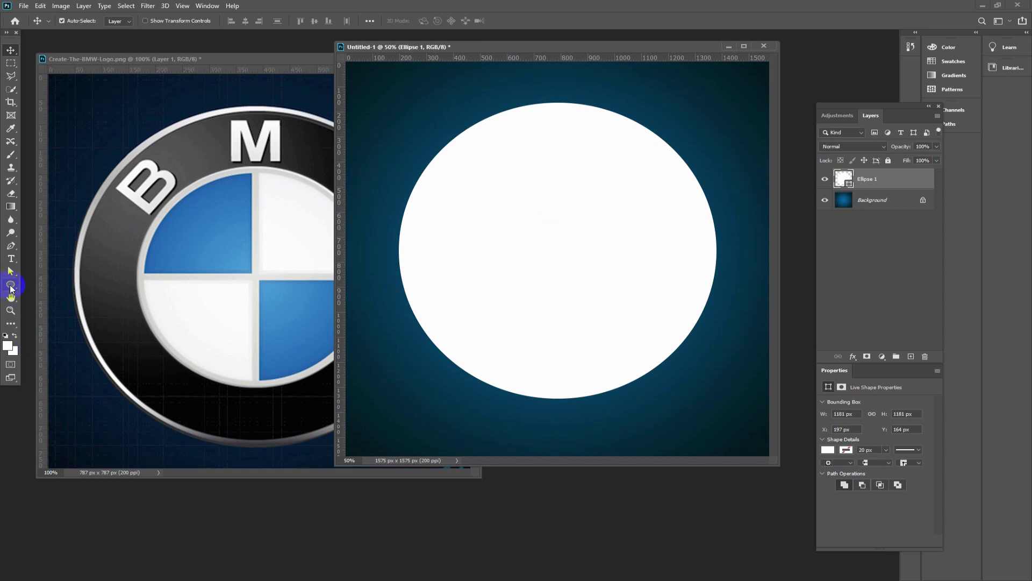
Give Ellipse 1 a gradient fill through the Ellipse tool's Fill options.
ctrl+click(847, 185)
double_click(847, 184)
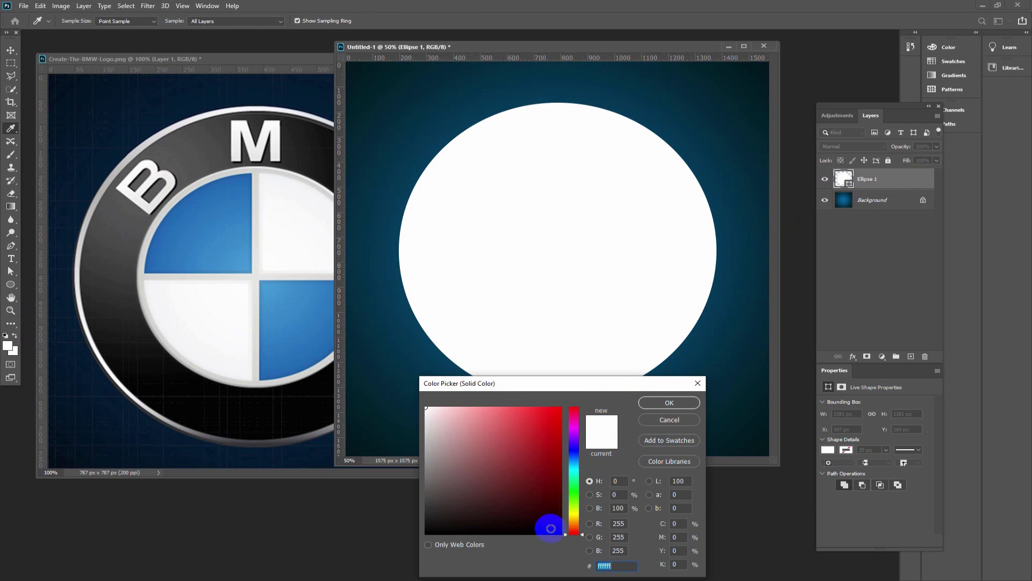
click(667, 418)
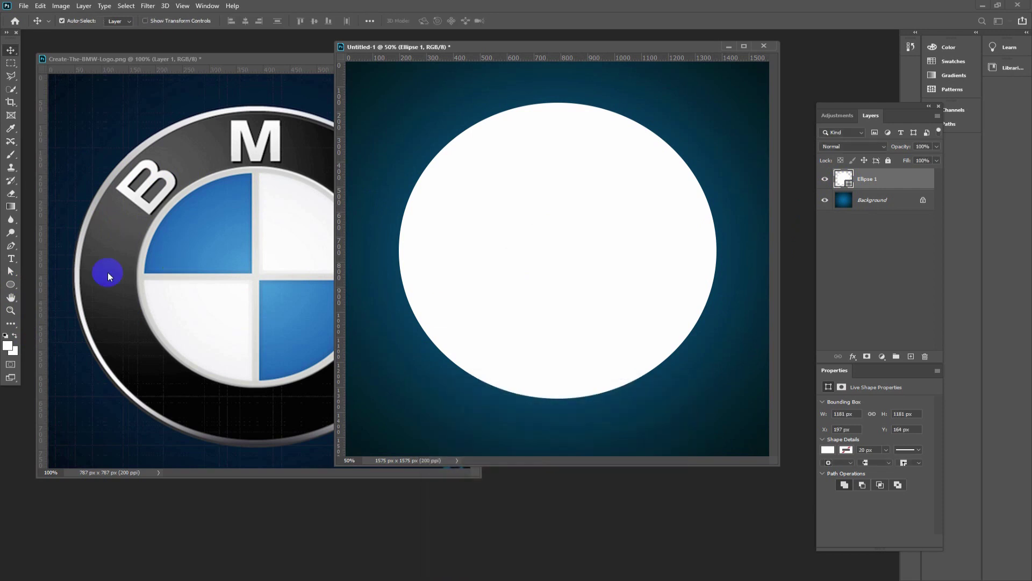
right_click(10, 285)
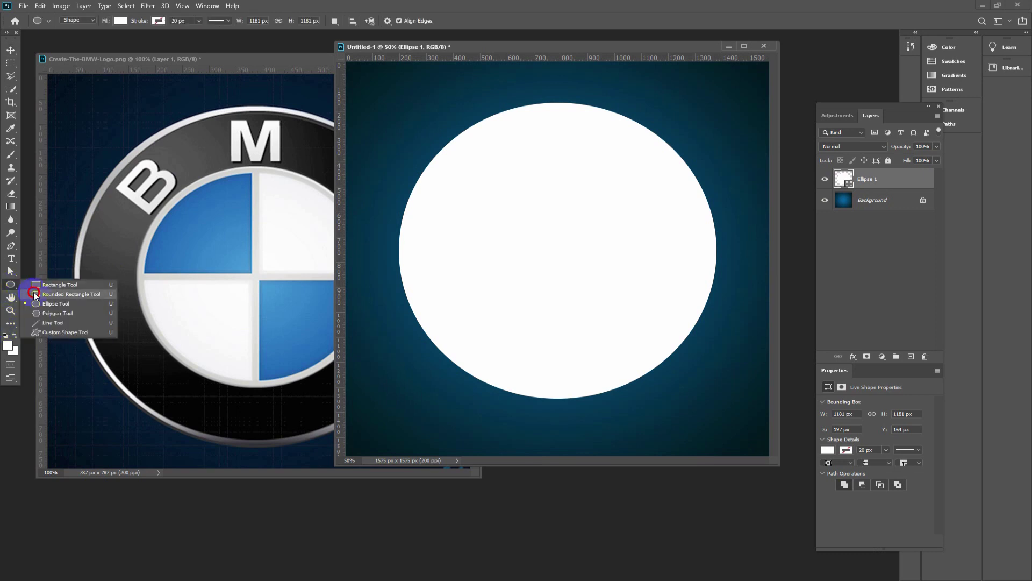
click(48, 301)
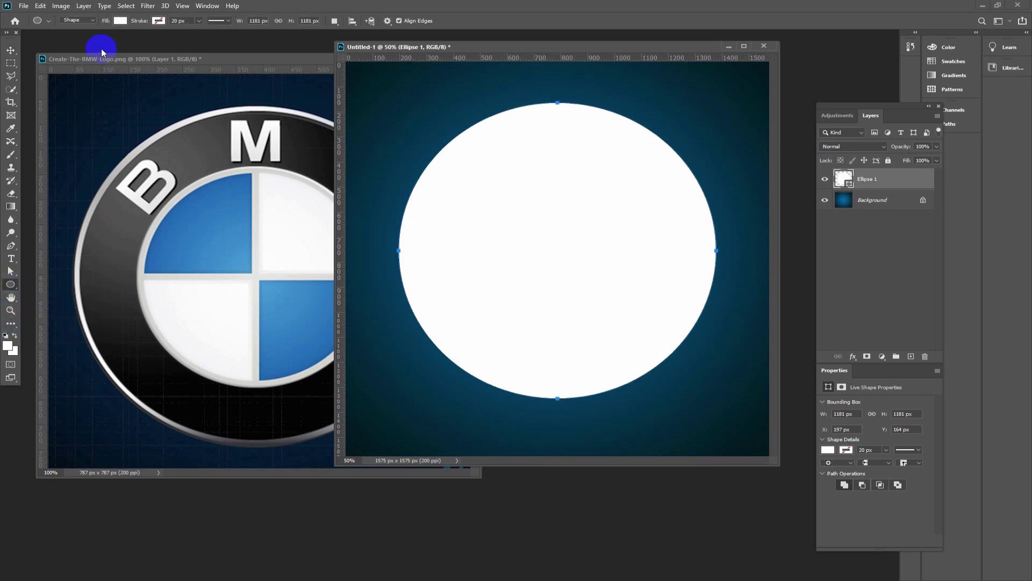
click(121, 20)
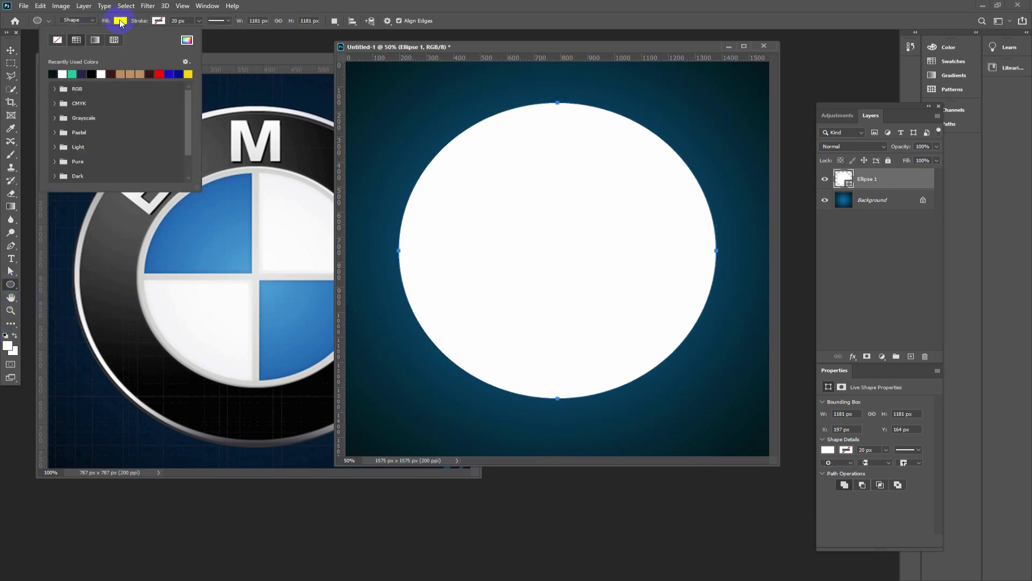
click(95, 40)
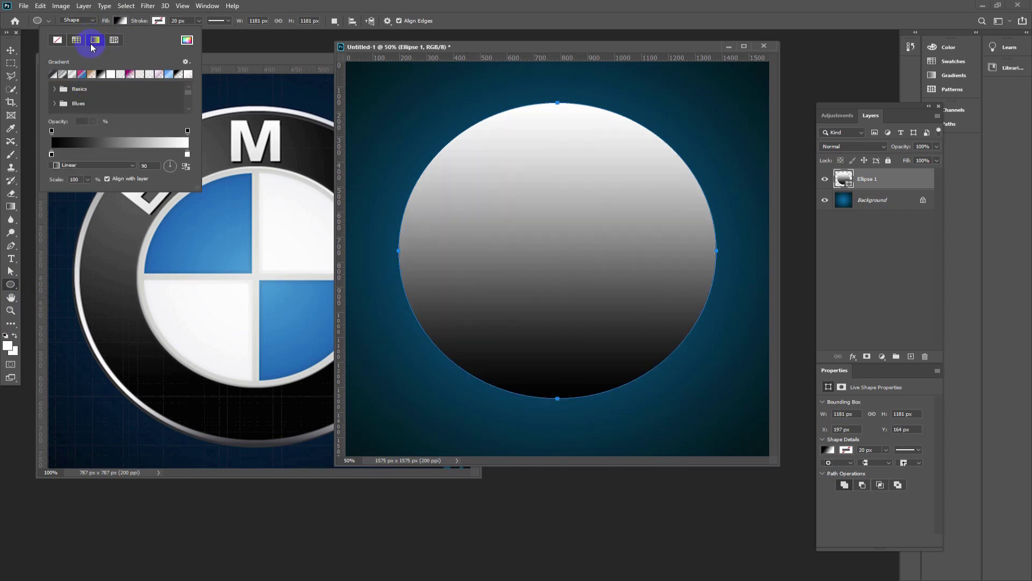
click(187, 42)
Review the fill gradient's stops and angle, and undo a stray small ellipse.
click(51, 154)
click(148, 165)
click(52, 155)
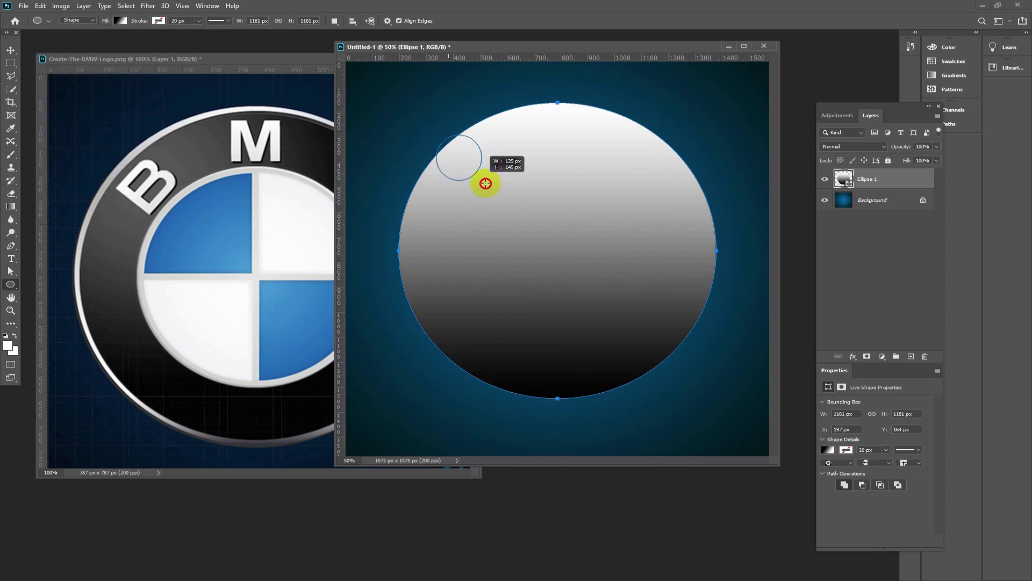
drag(437, 135, 584, 227)
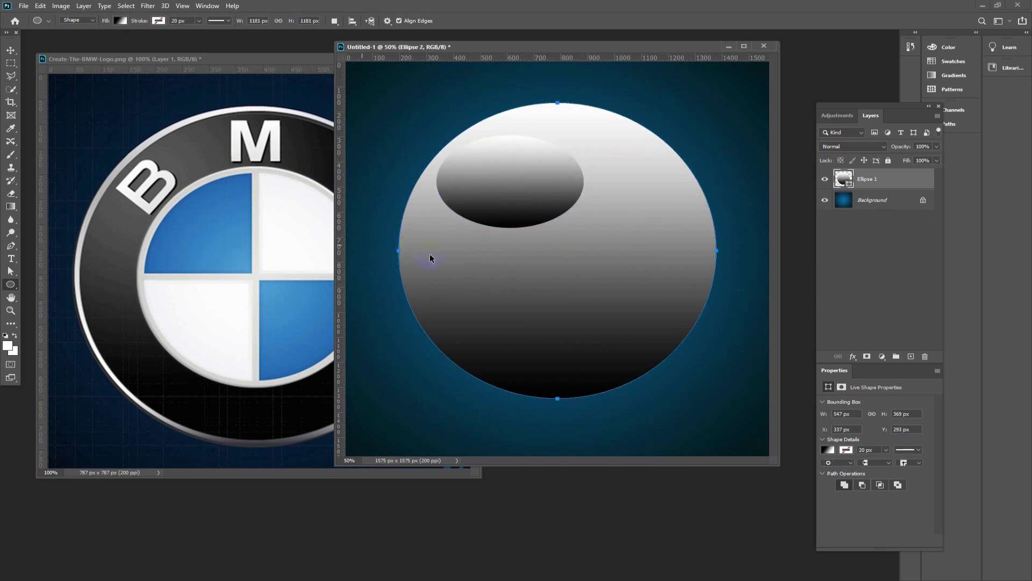
key(ctrl+z)
Tilt the circle's fill gradient and stretch its scale to 144%.
click(120, 20)
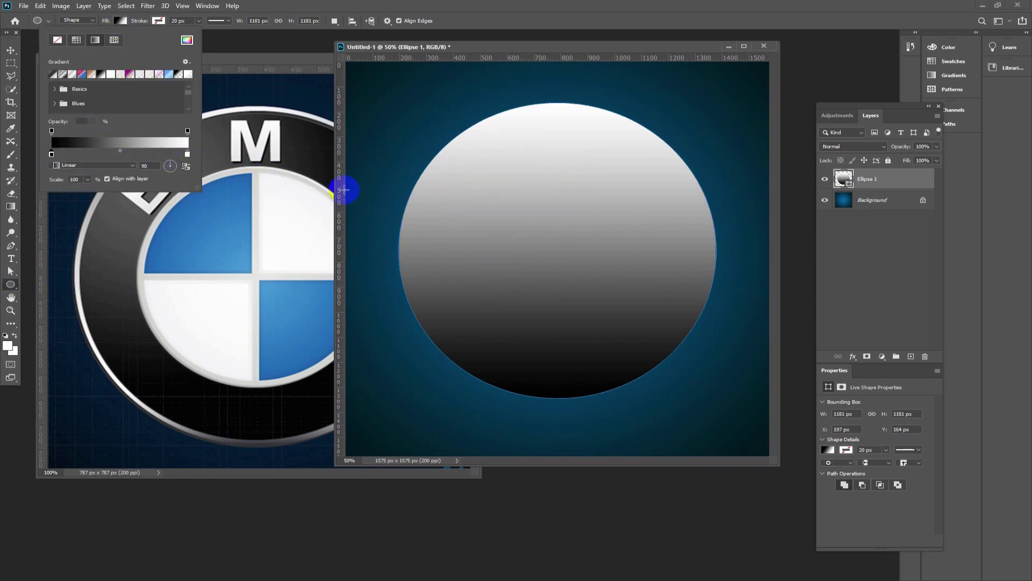
click(187, 155)
click(170, 166)
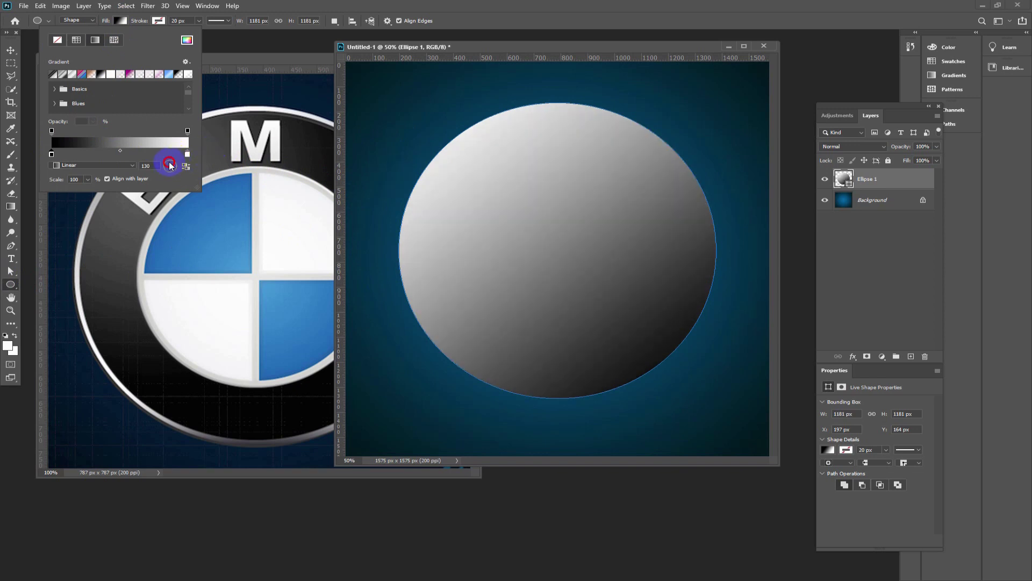
drag(169, 167, 170, 166)
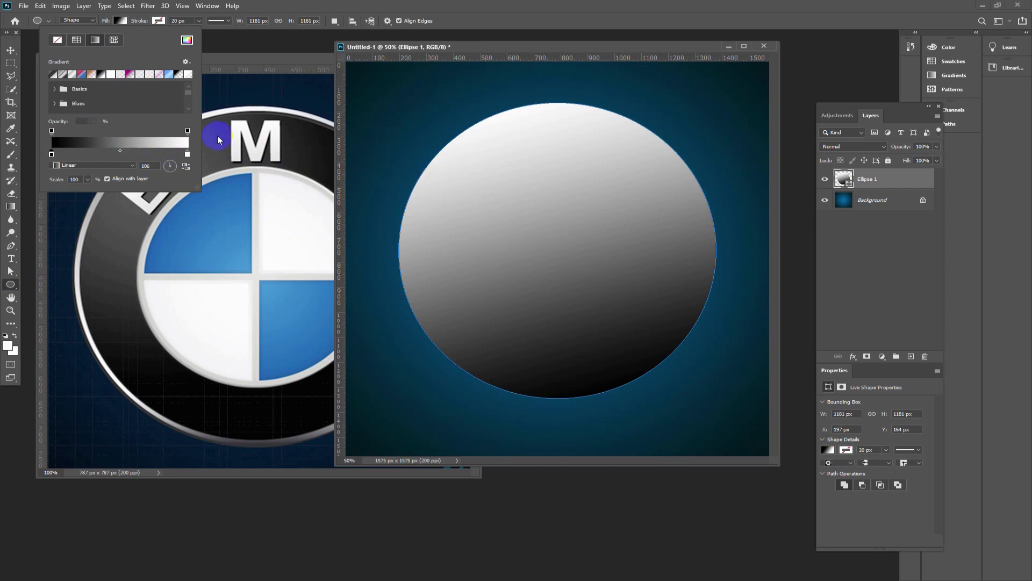
click(87, 179)
drag(88, 192, 91, 192)
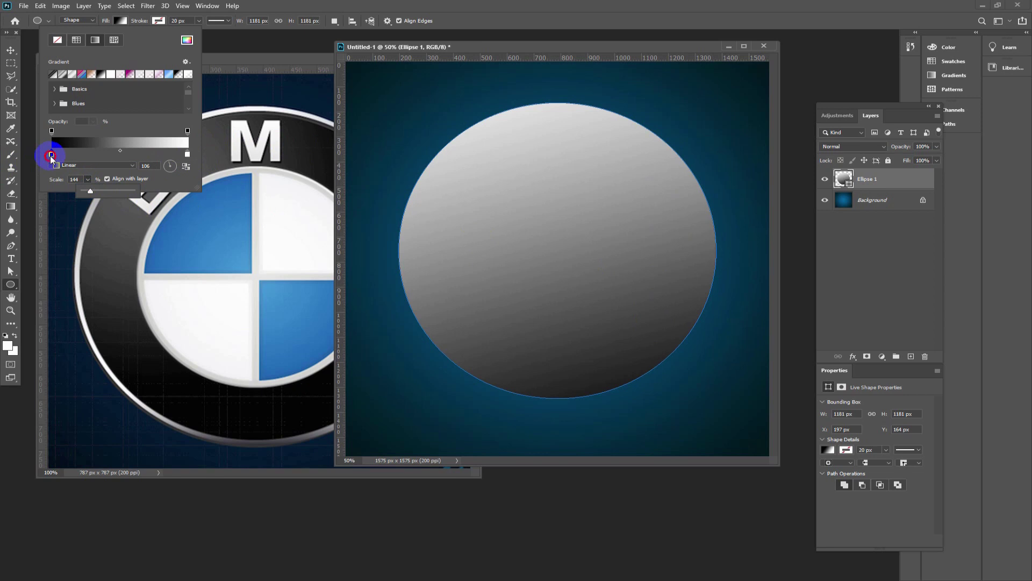
Rework the colour stops and midpoints to darken the fill, and set the angle to 144°.
mouse_move(51, 155)
mouse_down()
mouse_move(131, 155)
mouse_move(133, 184)
mouse_up()
click(147, 154)
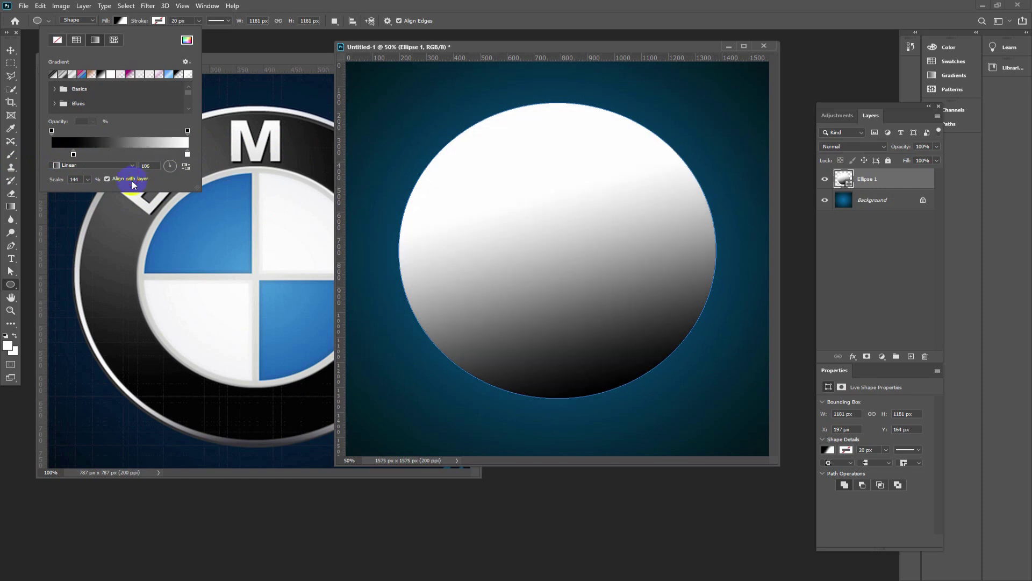
click(73, 154)
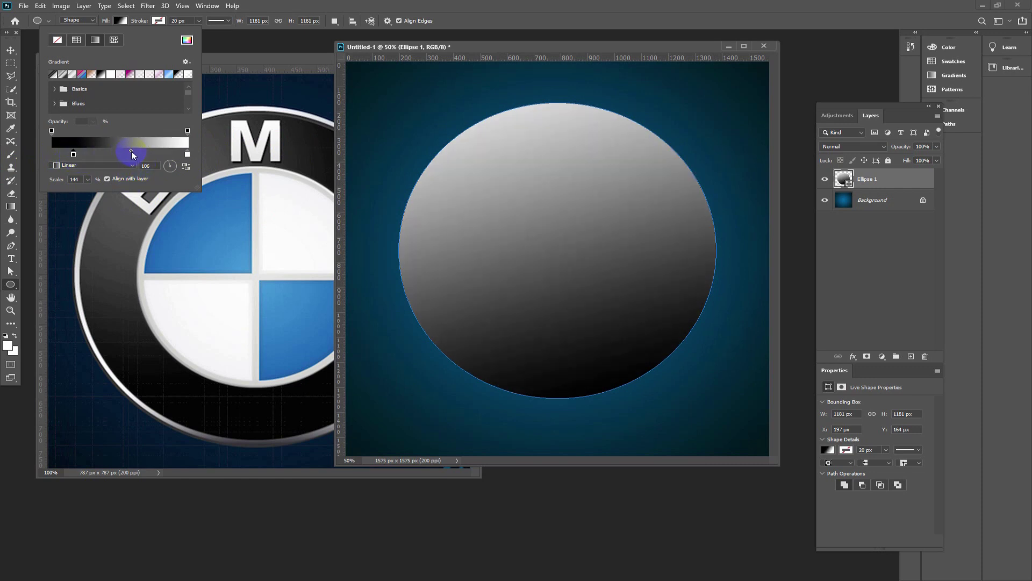
drag(130, 151, 158, 153)
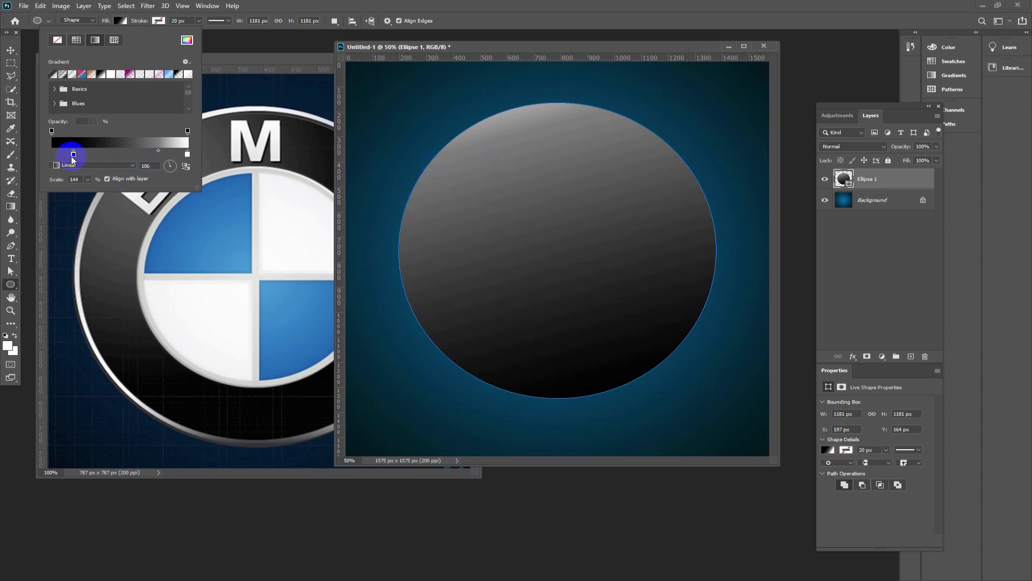
drag(73, 155, 85, 154)
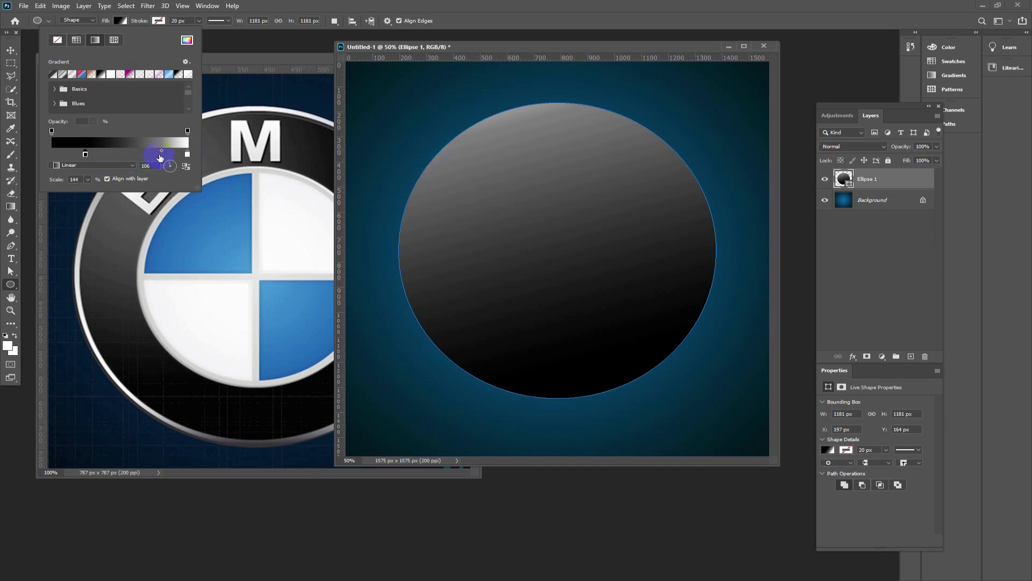
drag(160, 151, 156, 151)
click(143, 153)
drag(143, 151, 154, 151)
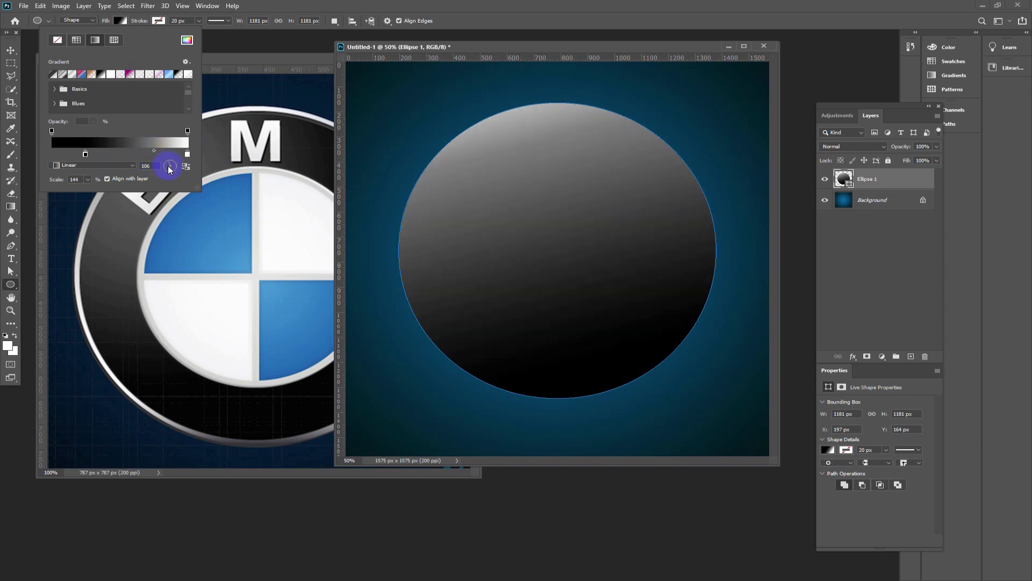
click(166, 163)
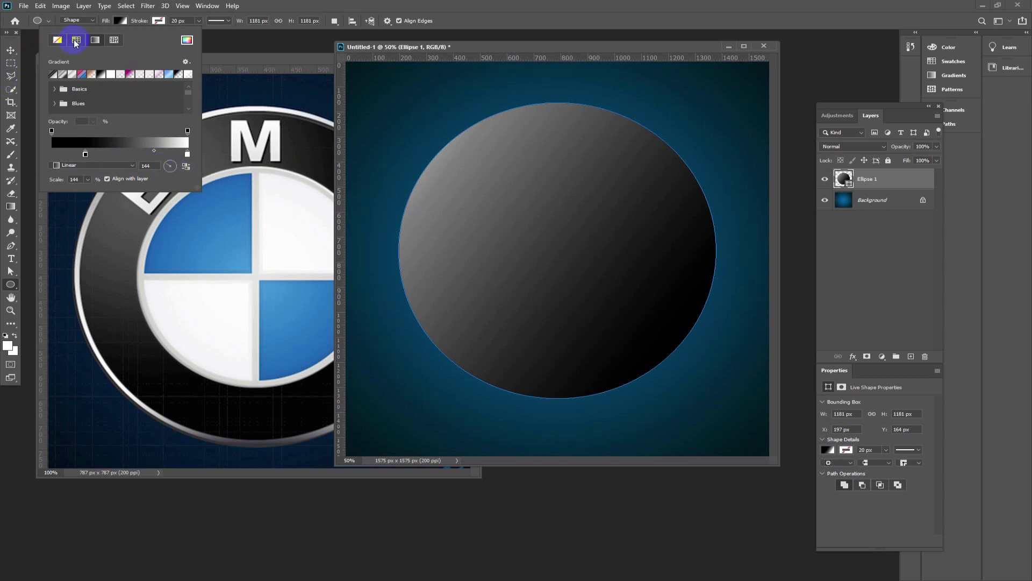
Give Ellipse 1 a white stroke and select its 20 px width value.
click(10, 50)
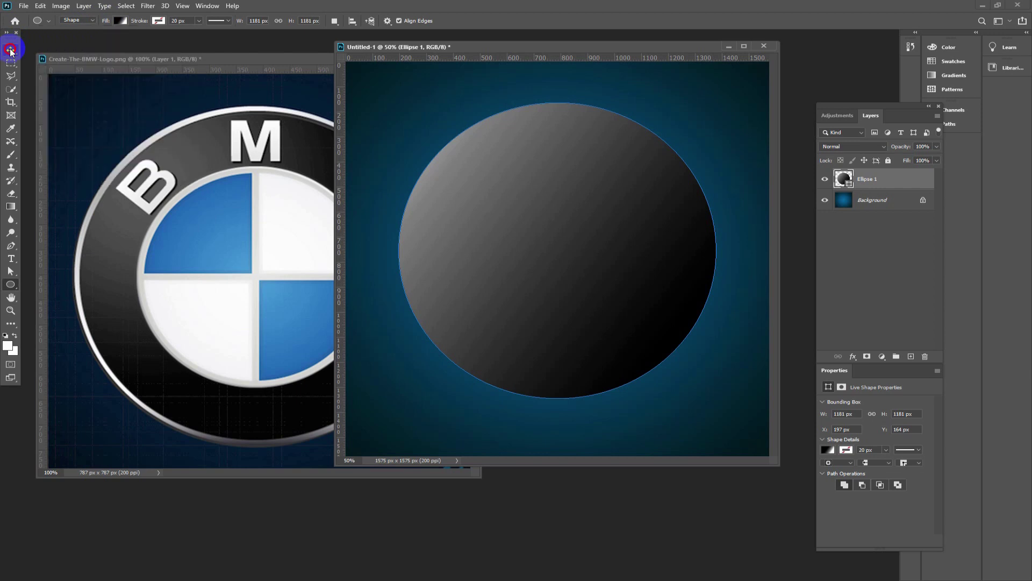
click(519, 220)
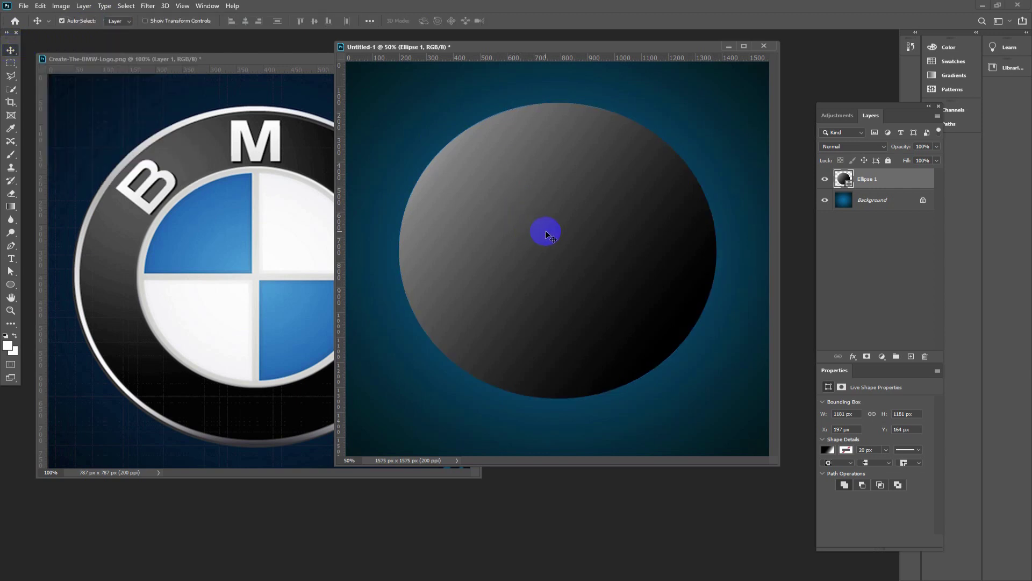
click(10, 284)
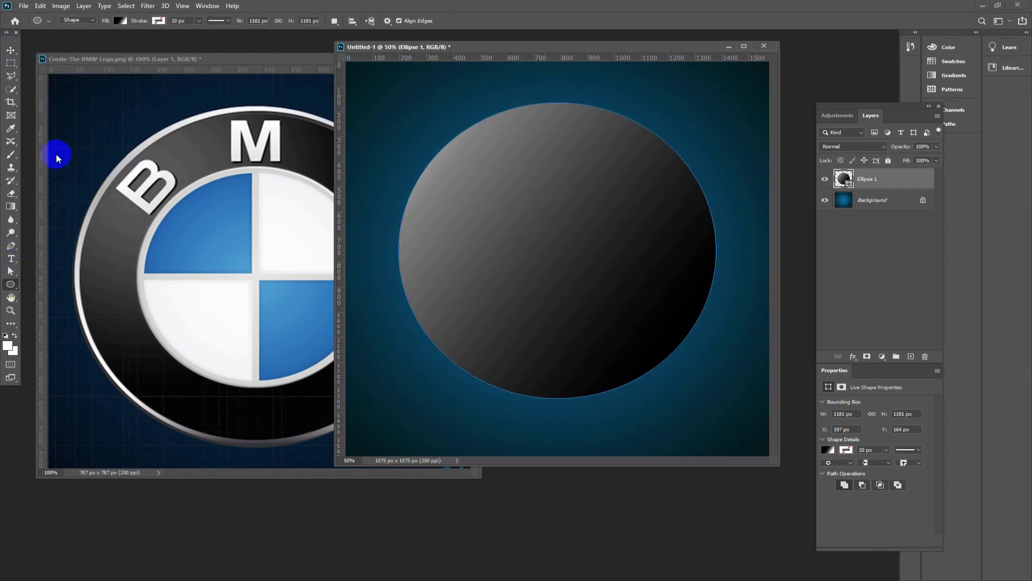
click(159, 21)
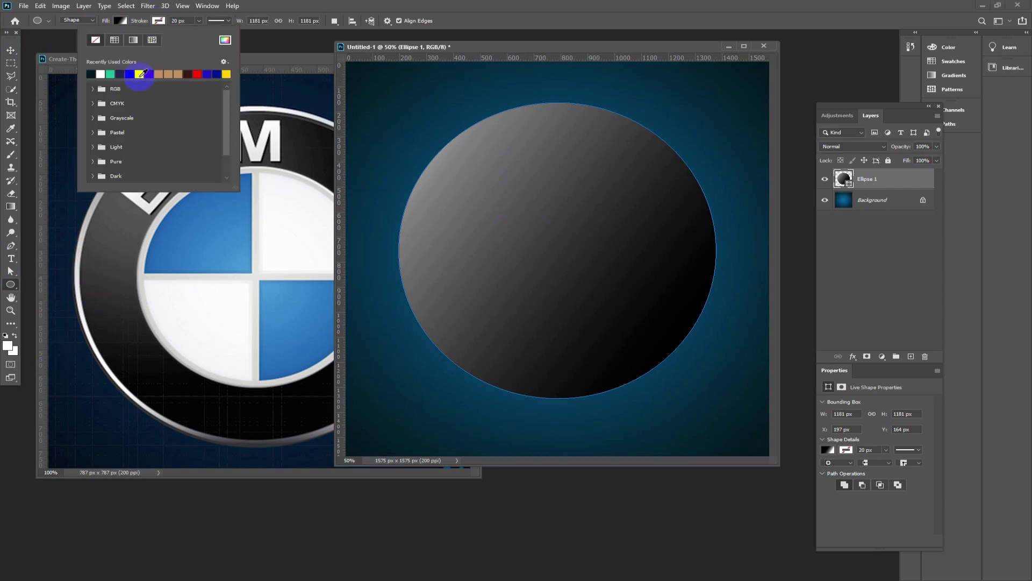
click(143, 74)
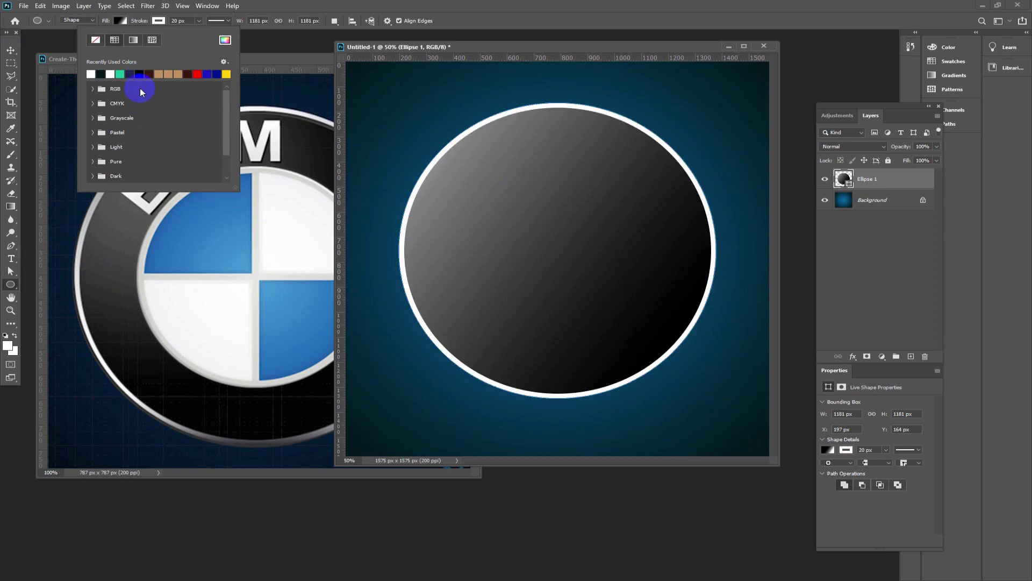
click(179, 22)
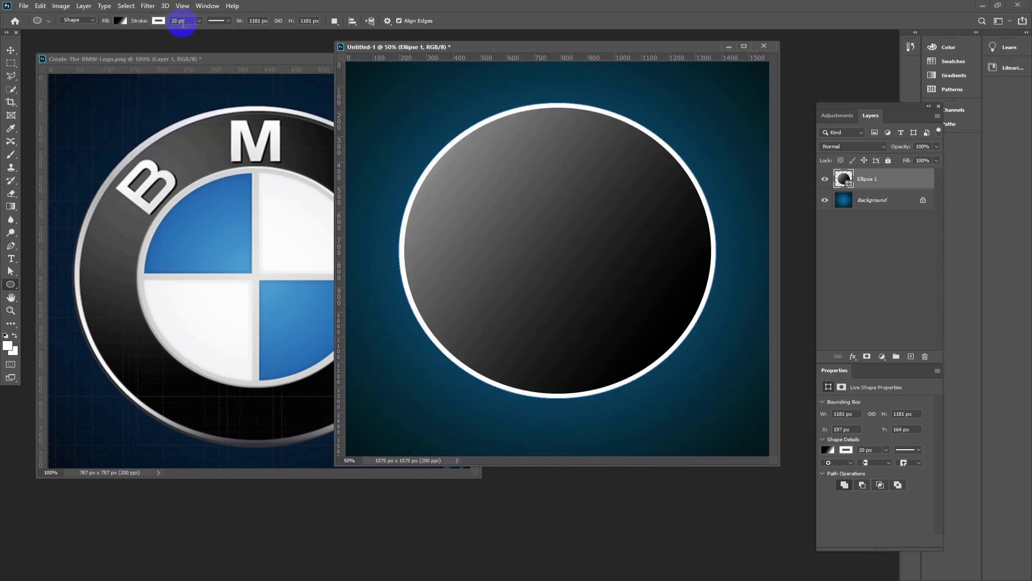
double_click(172, 21)
click(11, 52)
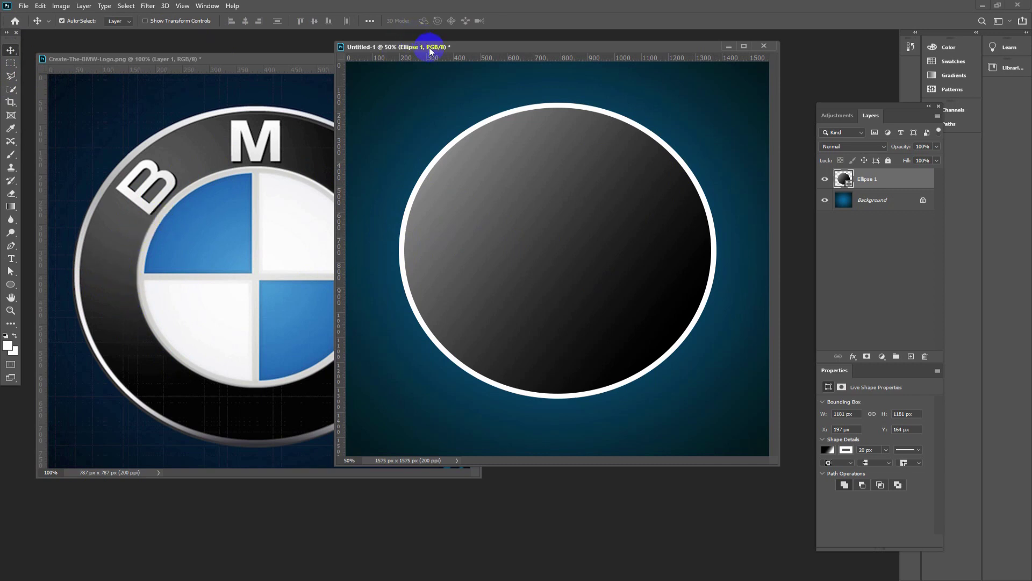
drag(430, 51, 433, 138)
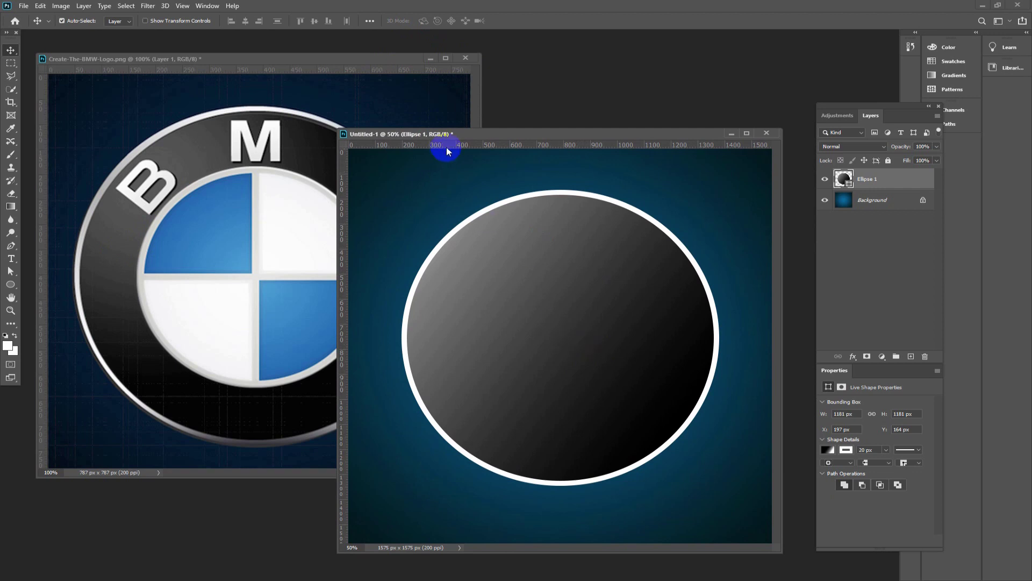
drag(459, 136, 462, 128)
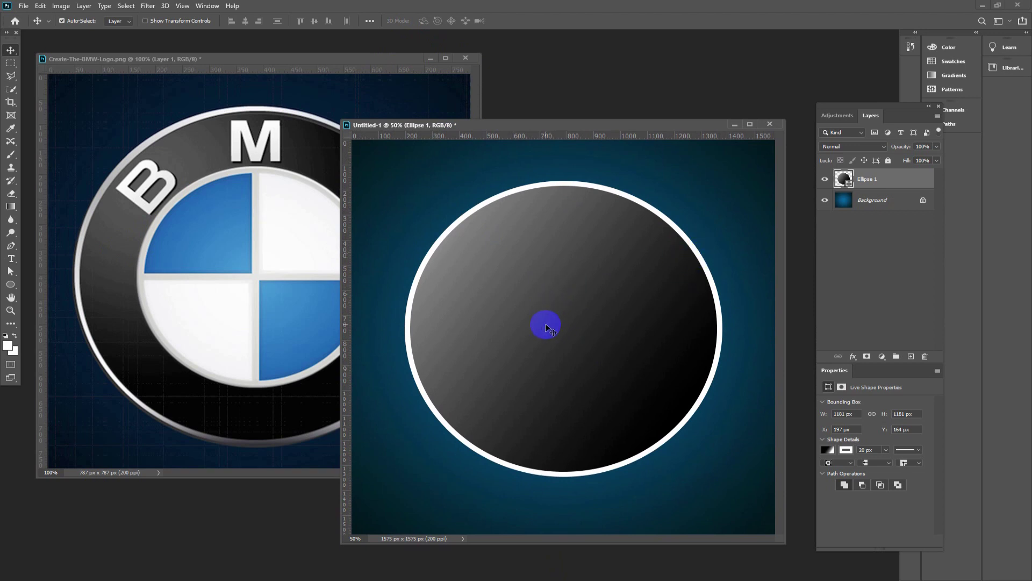
click(434, 259)
click(426, 257)
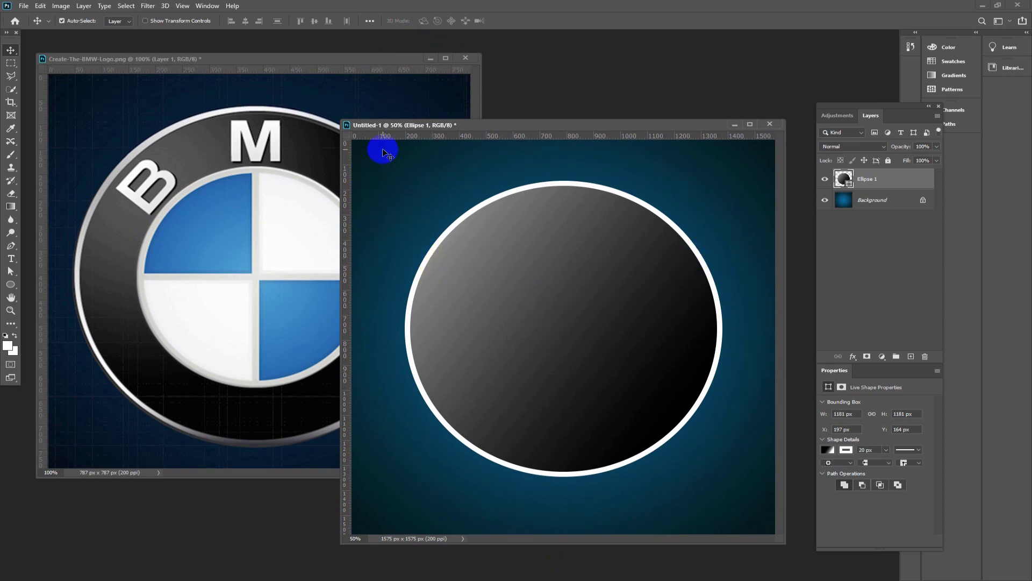
drag(401, 128, 501, 116)
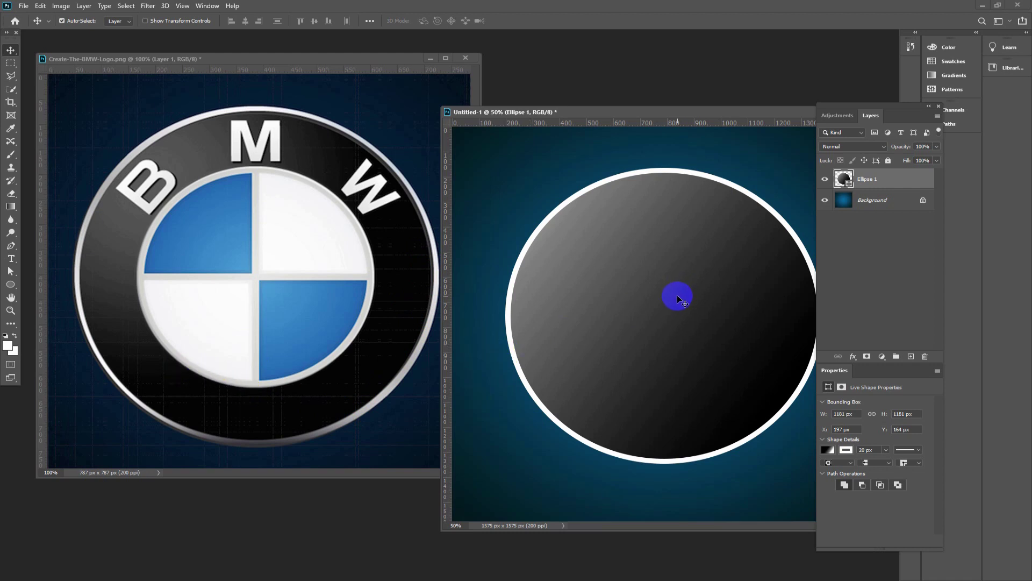
click(360, 289)
drag(635, 111, 491, 100)
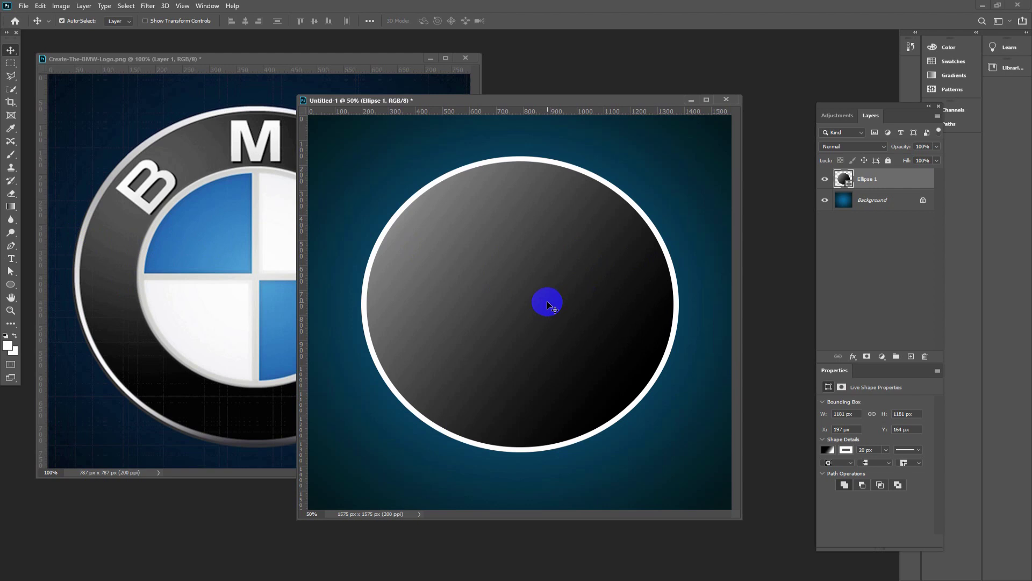
Duplicate Ellipse 1 and shrink the copy around its centre to about 737 px.
key(ctrl)
key(ctrl+j)
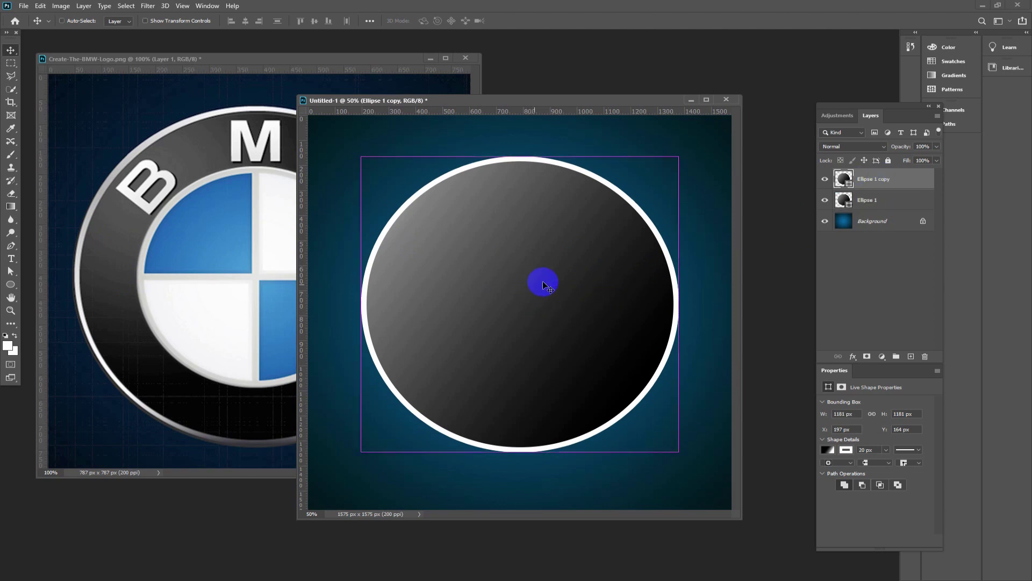
key(ctrl+t)
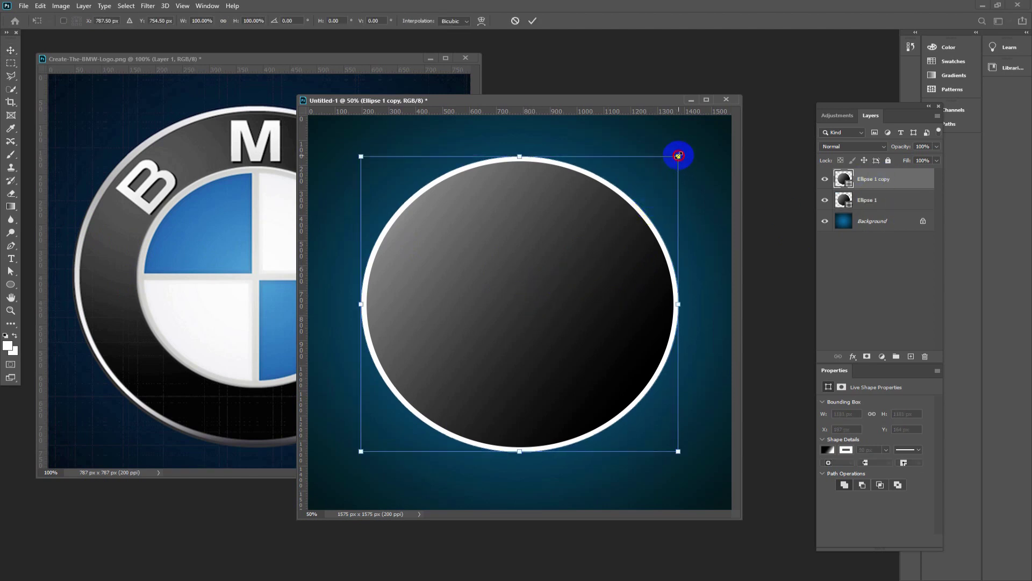
mouse_move(678, 156)
mouse_down()
mouse_move(618, 227)
mouse_move(626, 217)
mouse_up()
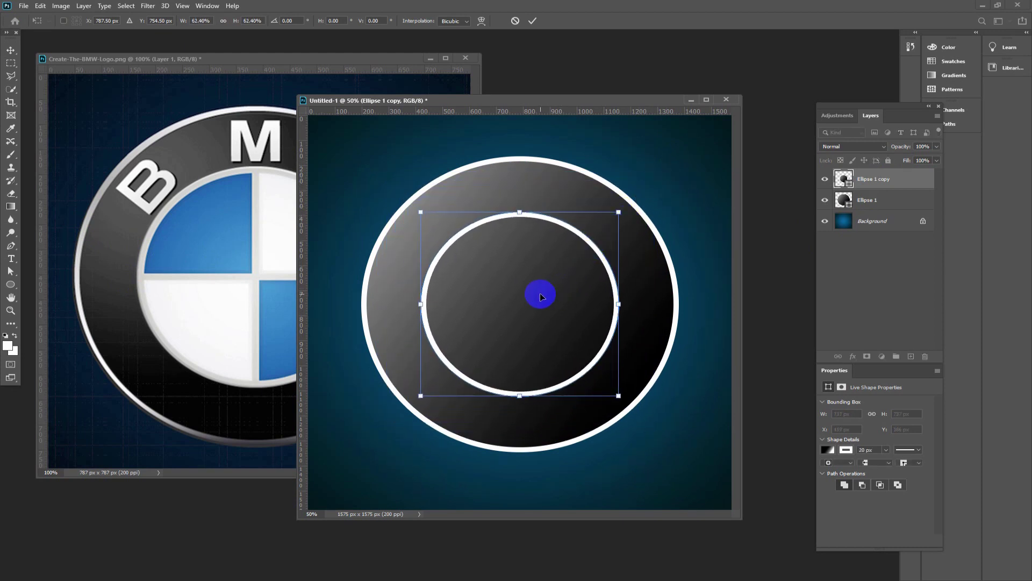
key(Return)
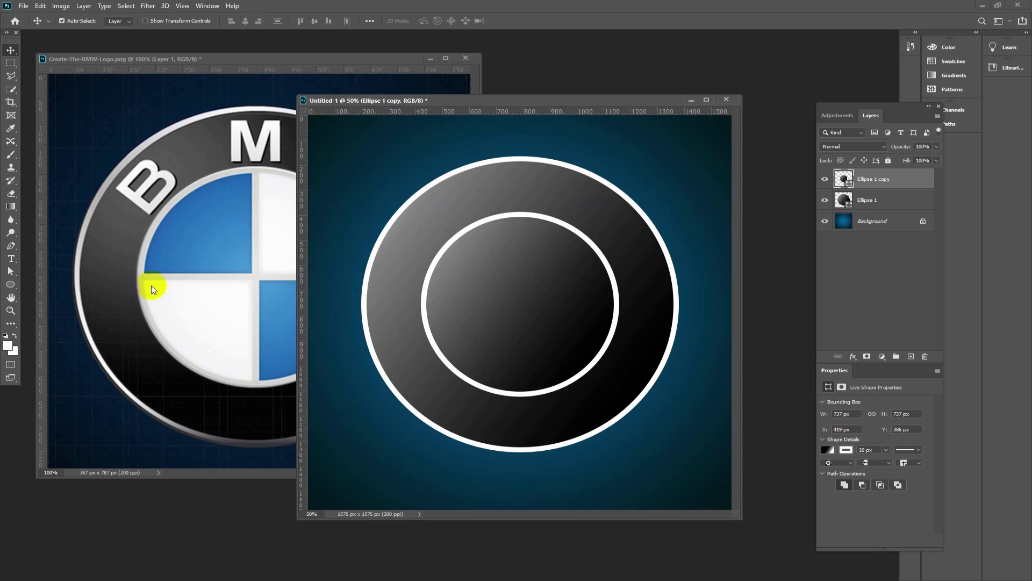
Replace the inner circle's gradient fill with a solid mid grey, #999999.
click(10, 285)
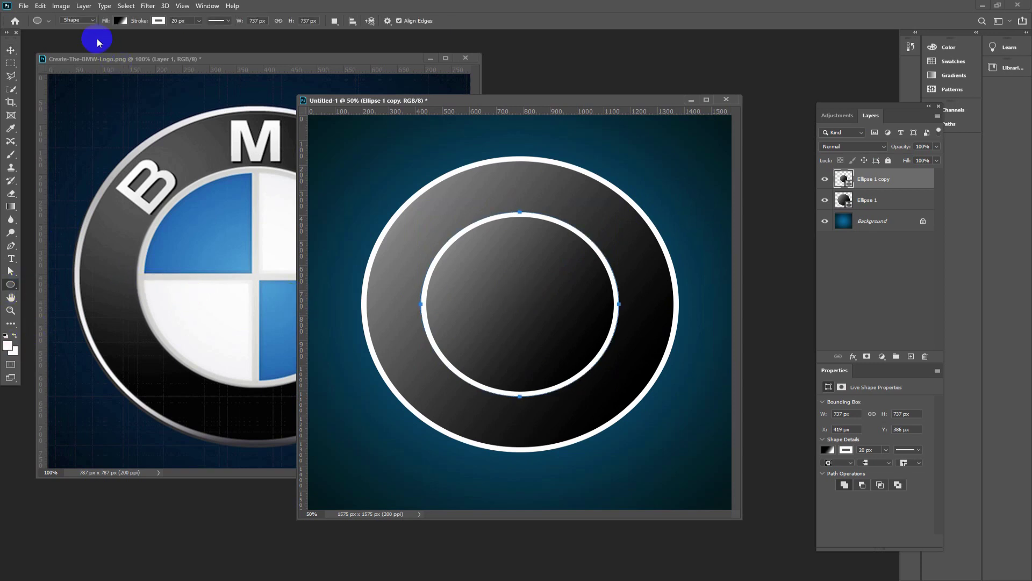
click(120, 21)
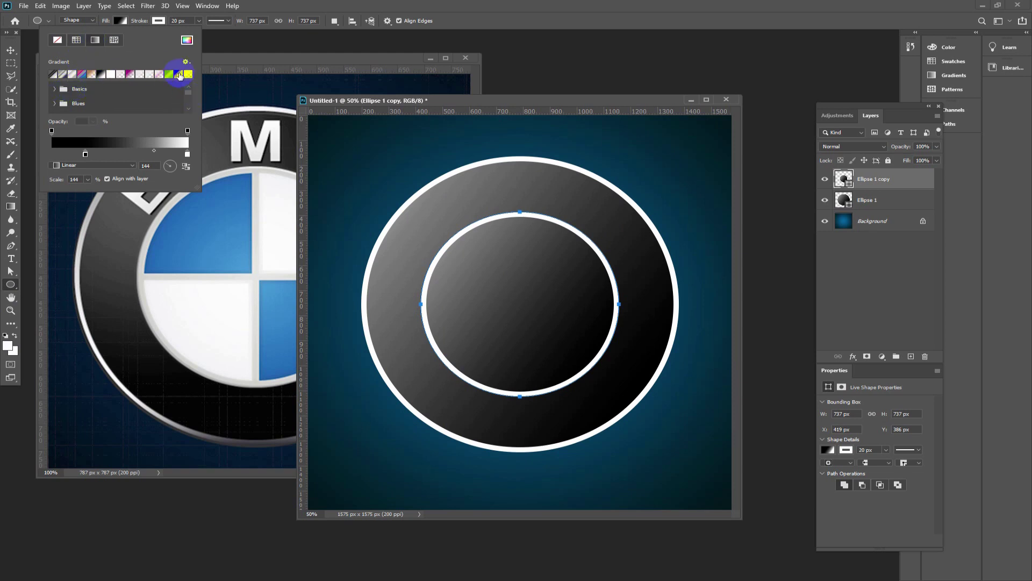
click(58, 40)
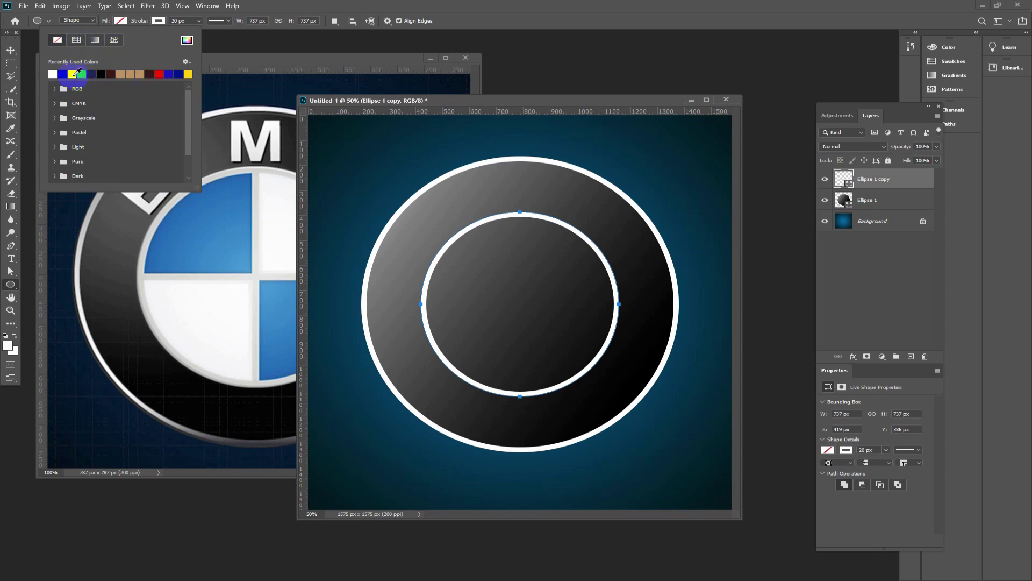
click(76, 73)
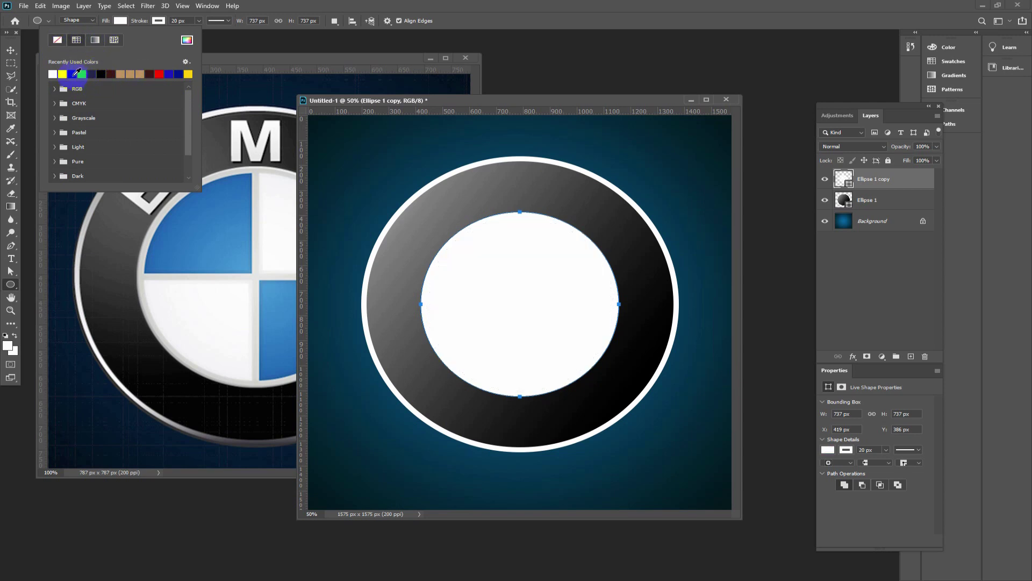
click(186, 40)
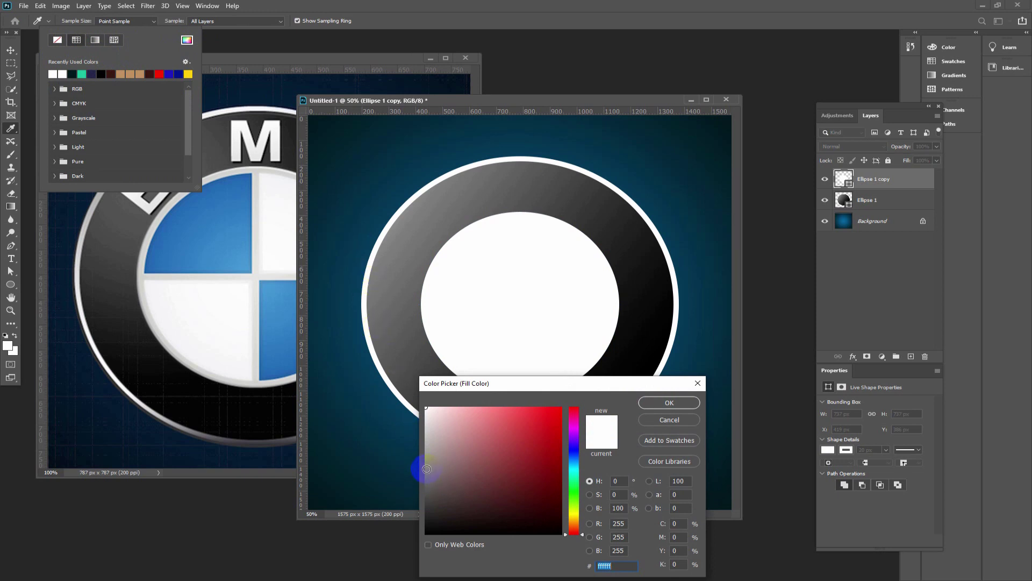
click(423, 459)
click(602, 425)
click(661, 403)
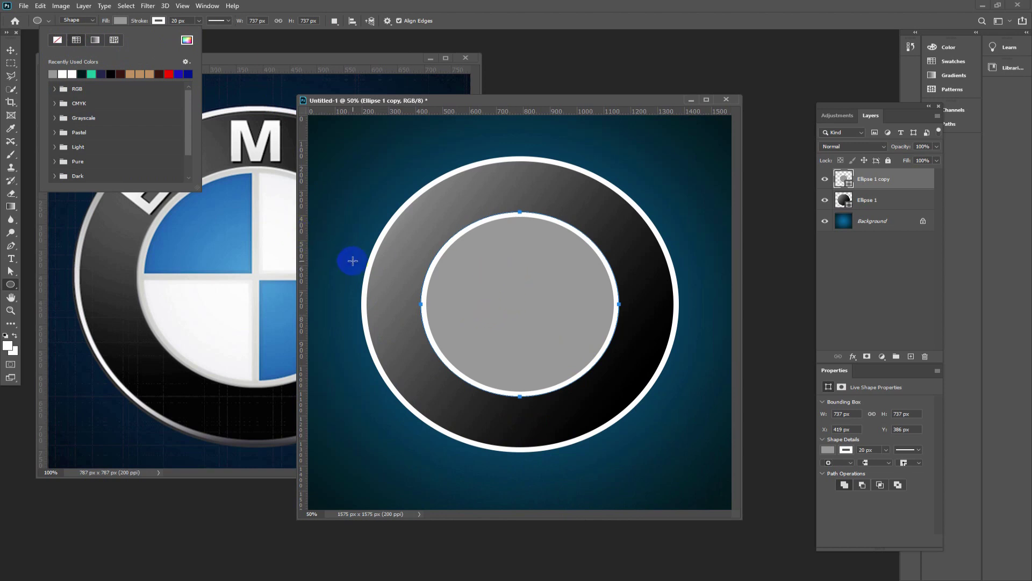
Lighten the inner circle's fill to #d2d2d2 and select its hex value.
click(187, 40)
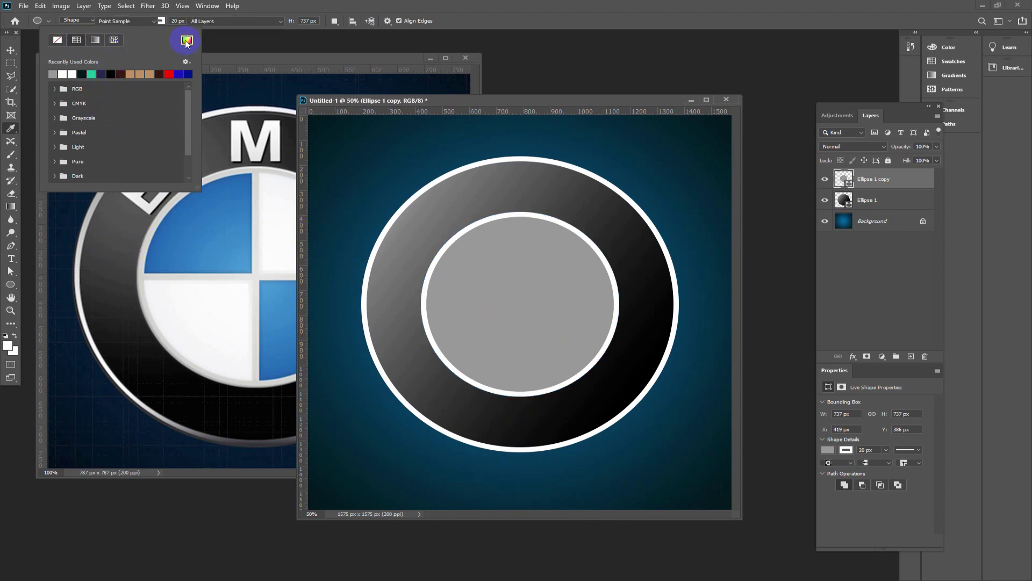
drag(426, 442, 426, 429)
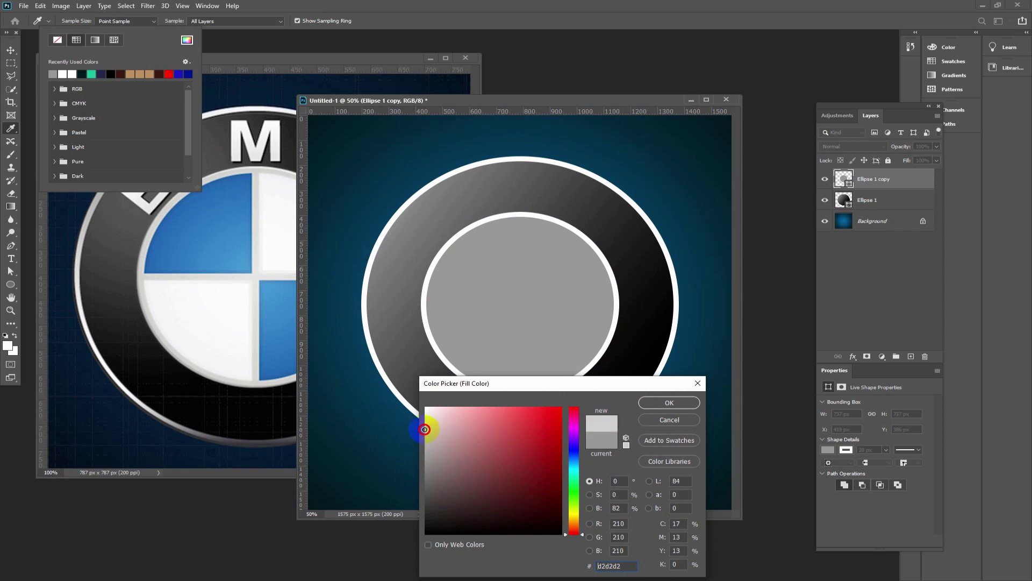
click(670, 403)
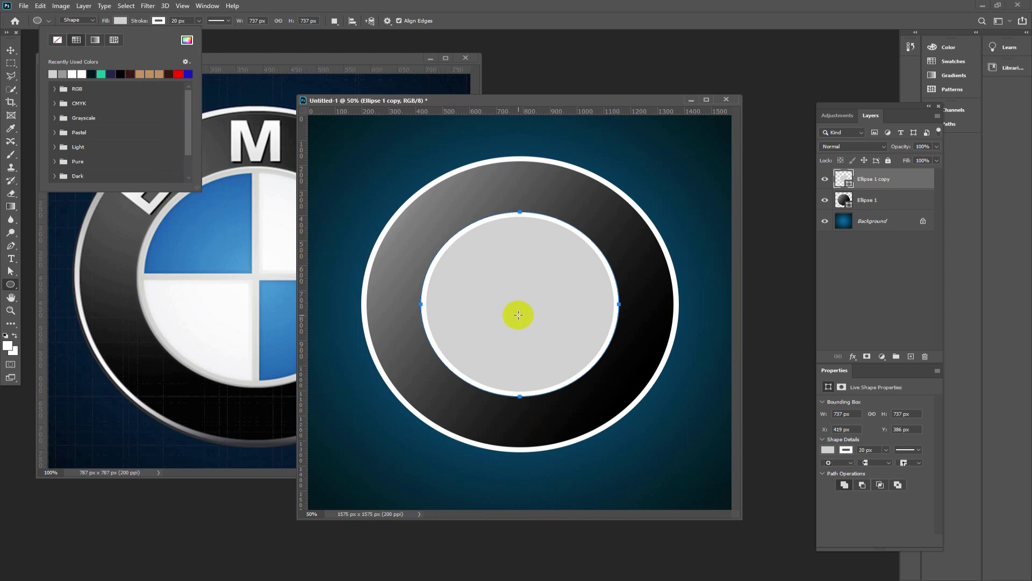
click(120, 22)
click(186, 40)
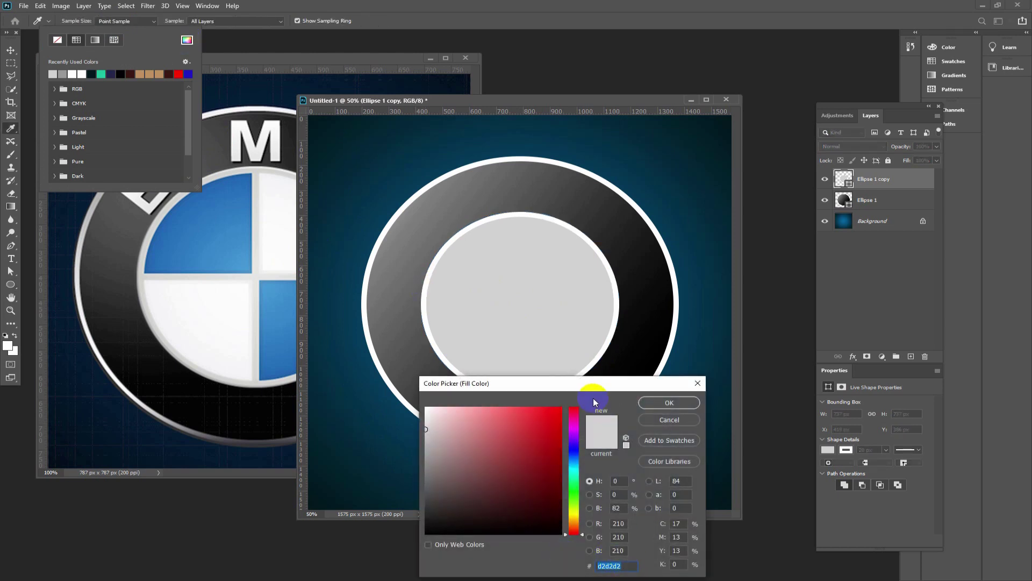
drag(597, 383, 513, 307)
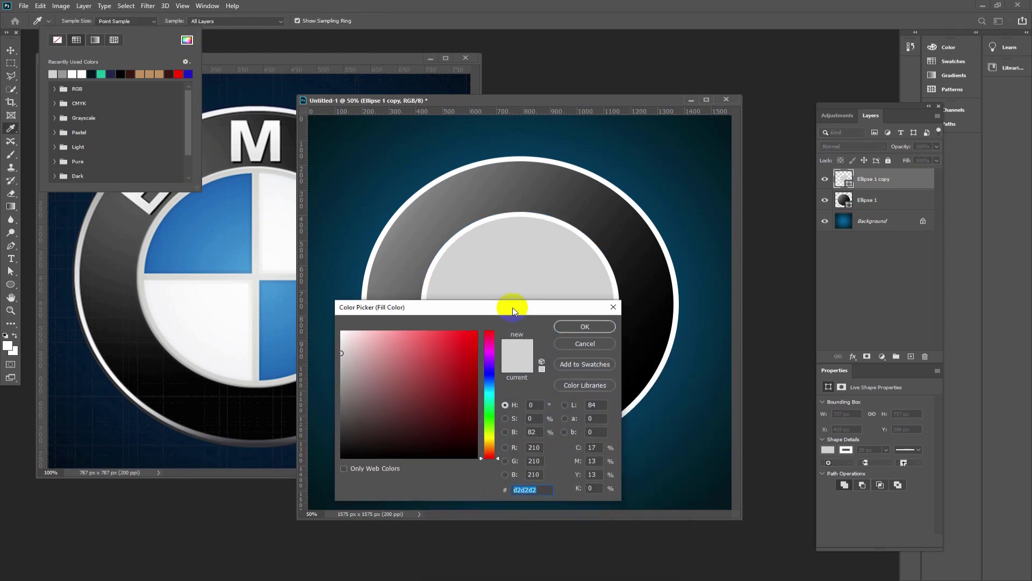
click(539, 490)
drag(539, 489, 513, 490)
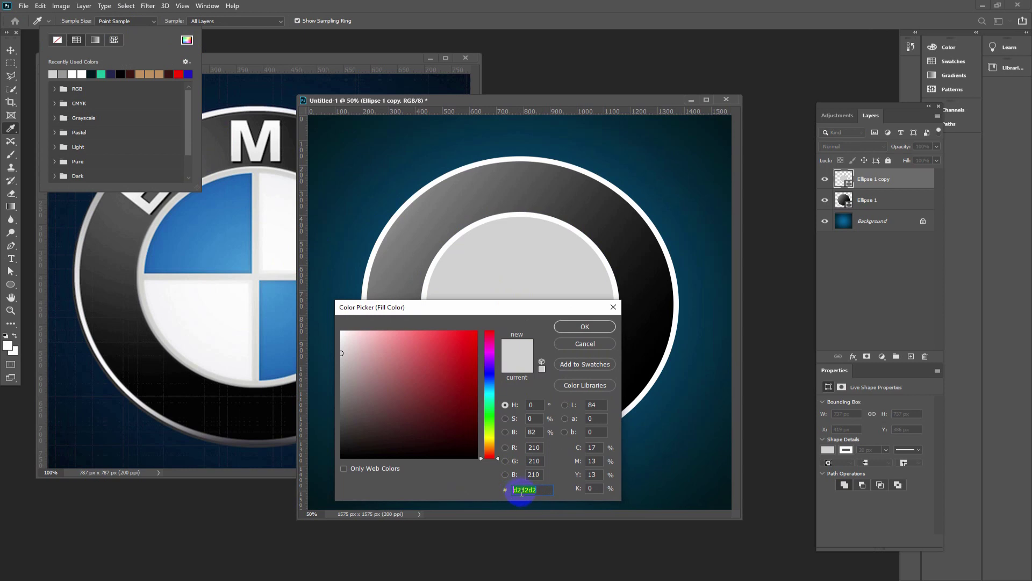
right_click(521, 492)
Paste #d2d2d2 into the inner circle's stroke colour, then set its stroke to none.
click(547, 385)
click(575, 328)
click(157, 21)
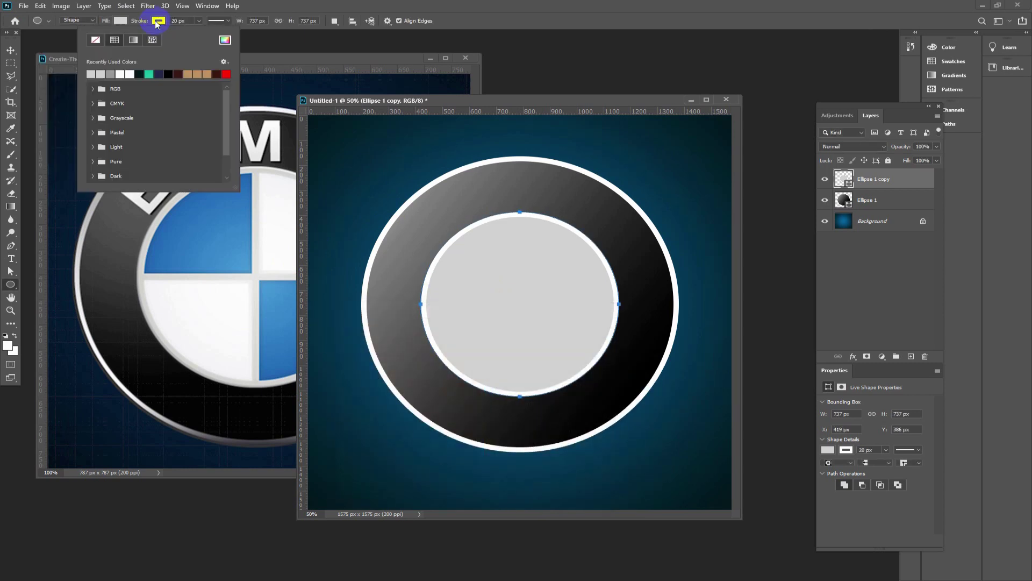
click(159, 21)
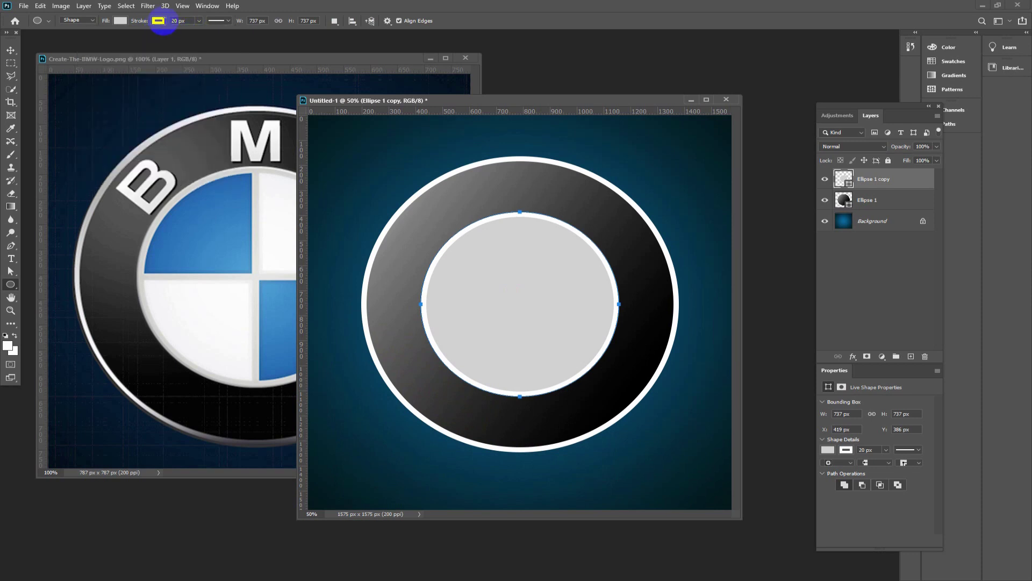
click(160, 22)
click(225, 41)
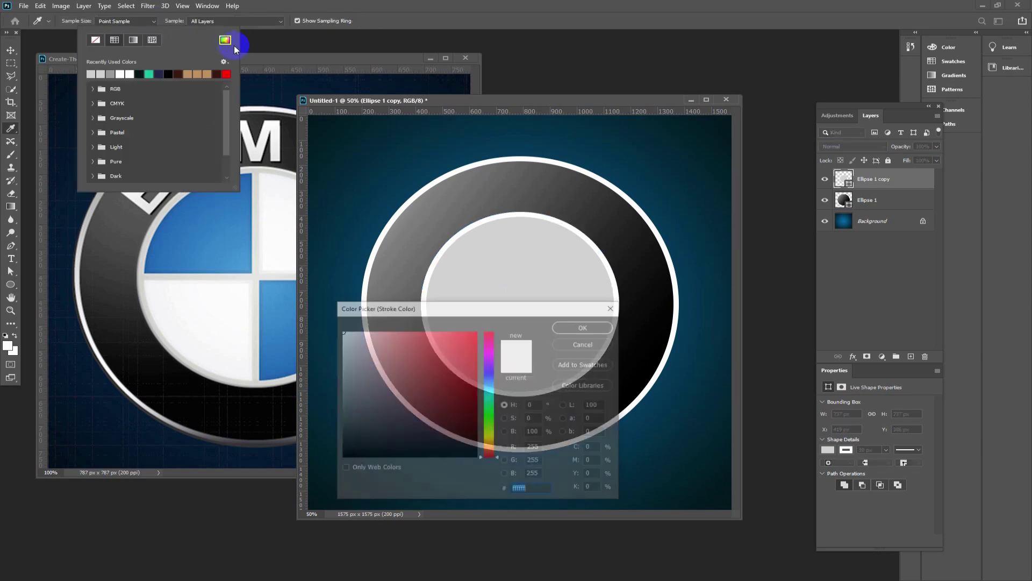
drag(342, 359, 342, 354)
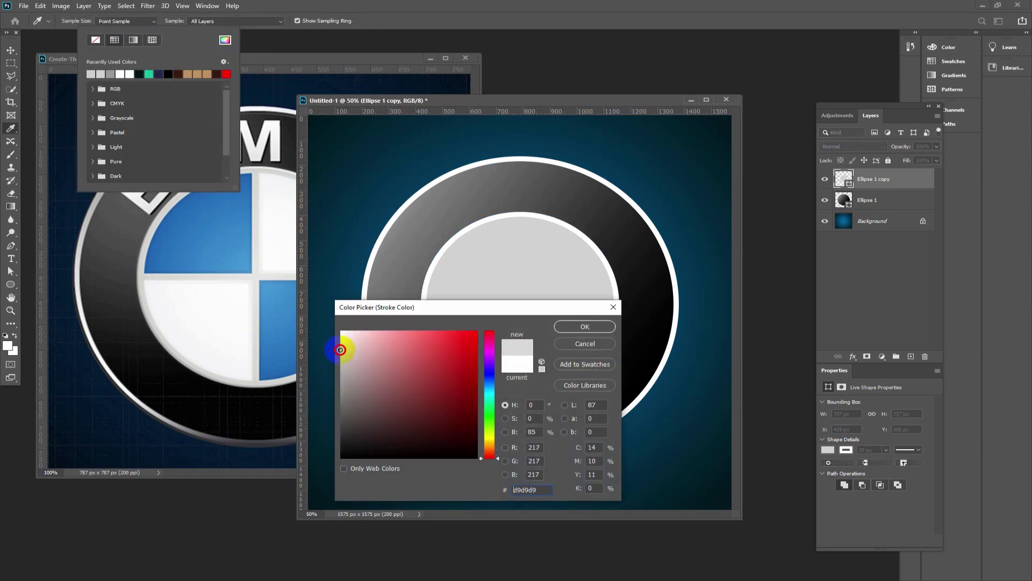
right_click(522, 489)
click(549, 395)
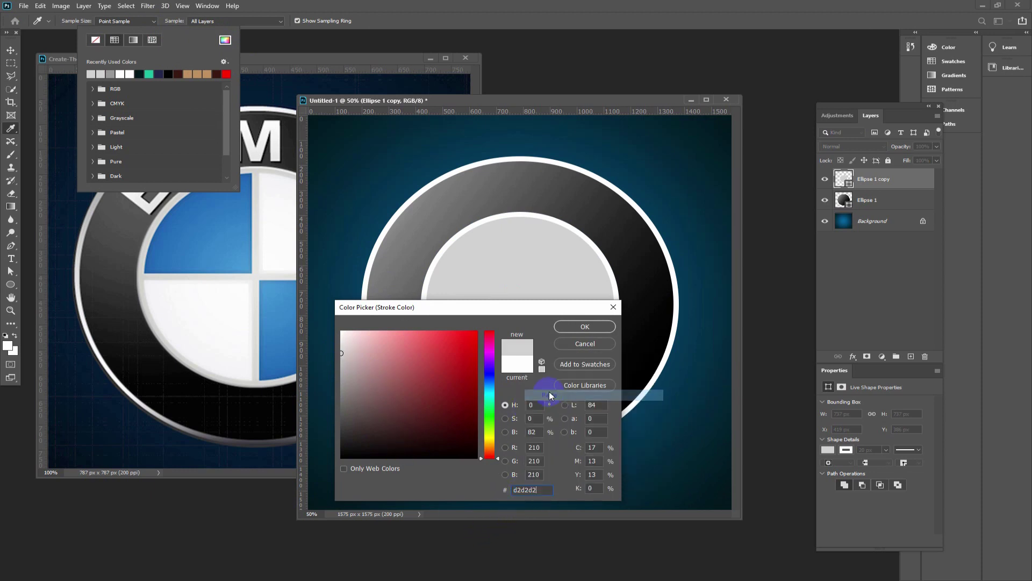
click(566, 328)
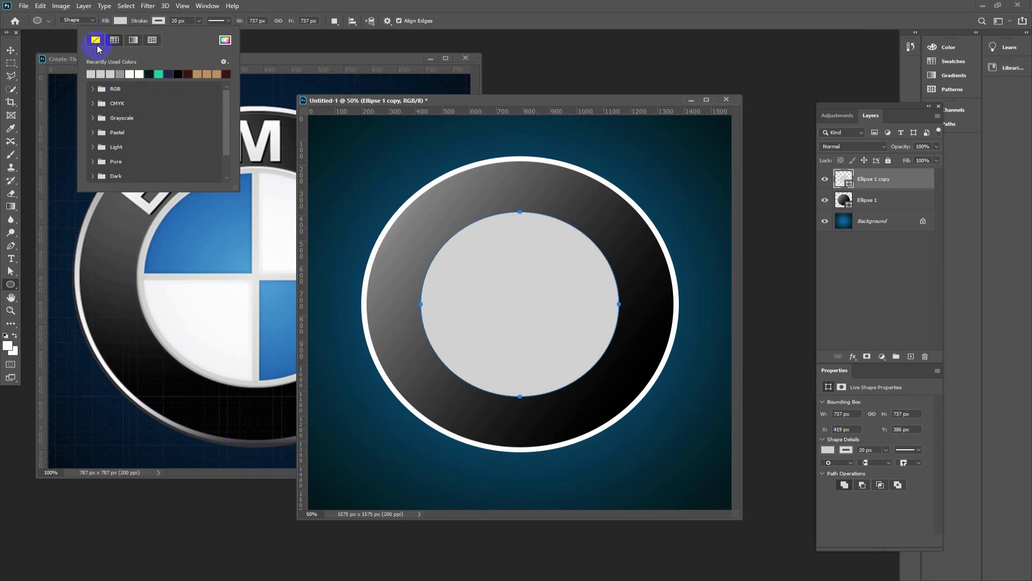
click(96, 43)
click(10, 50)
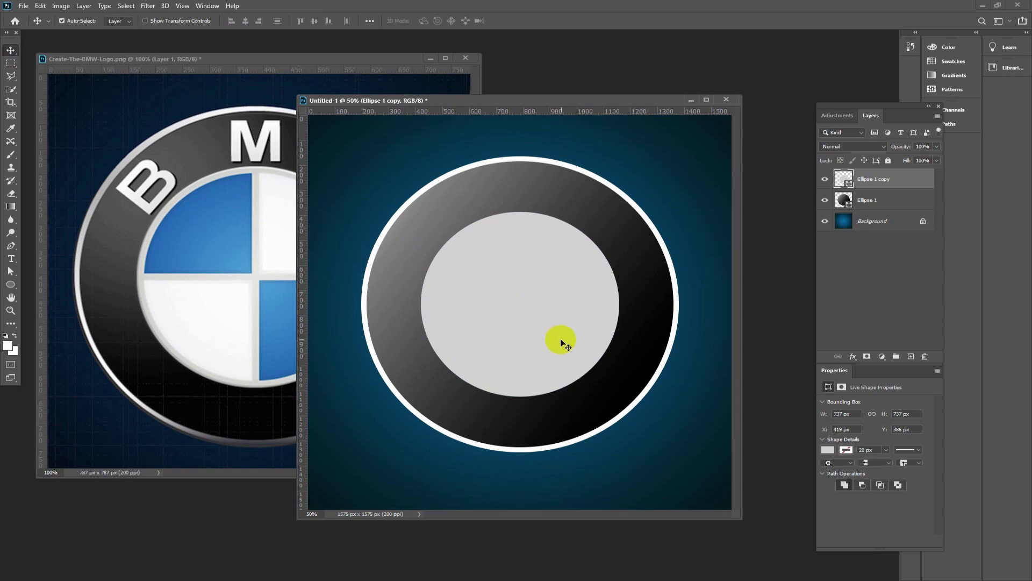
Free-transform the inner grey circle about its centre down to 677 px across.
key(ctrl+t)
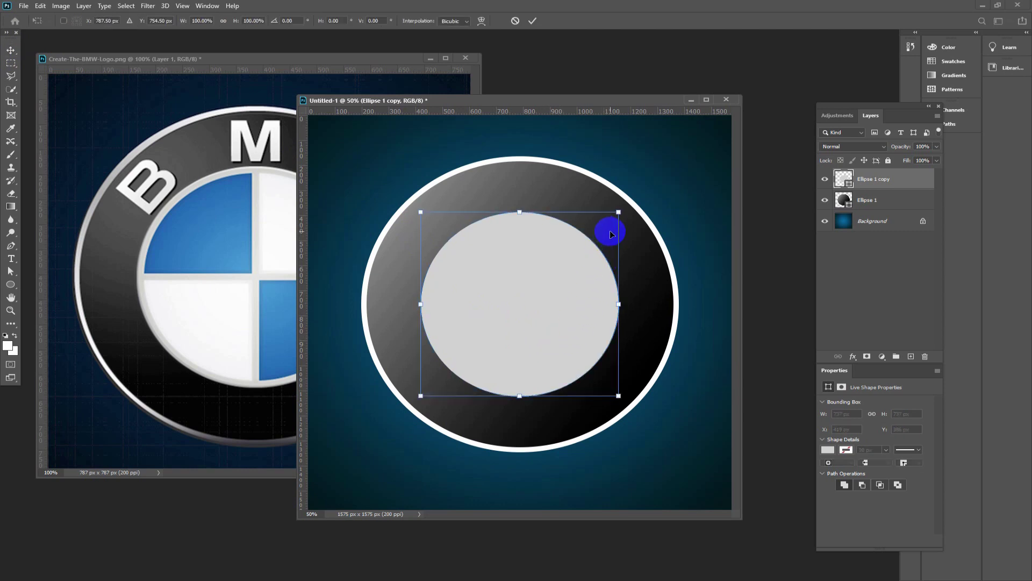
drag(618, 215, 611, 224)
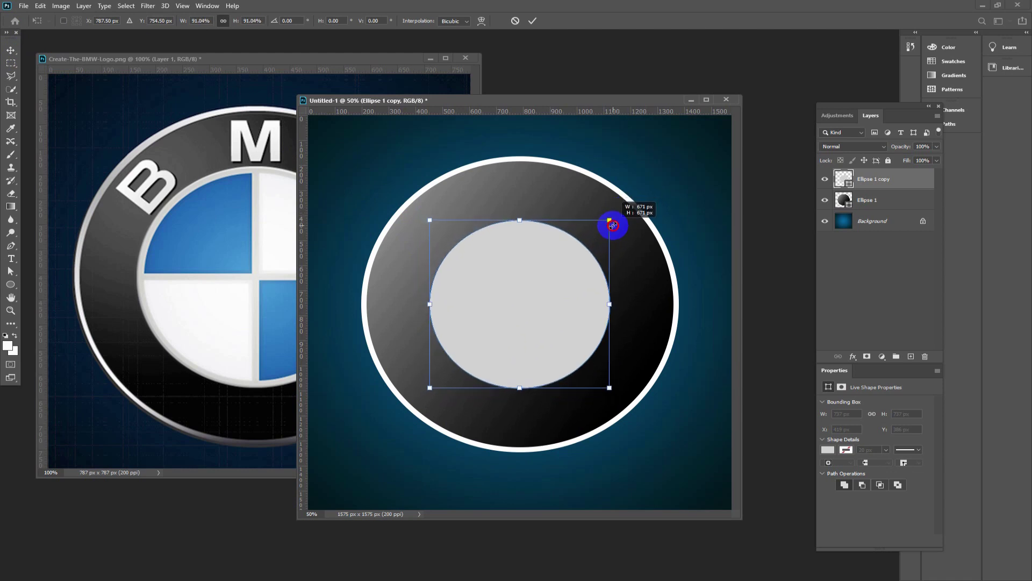
drag(612, 223, 613, 223)
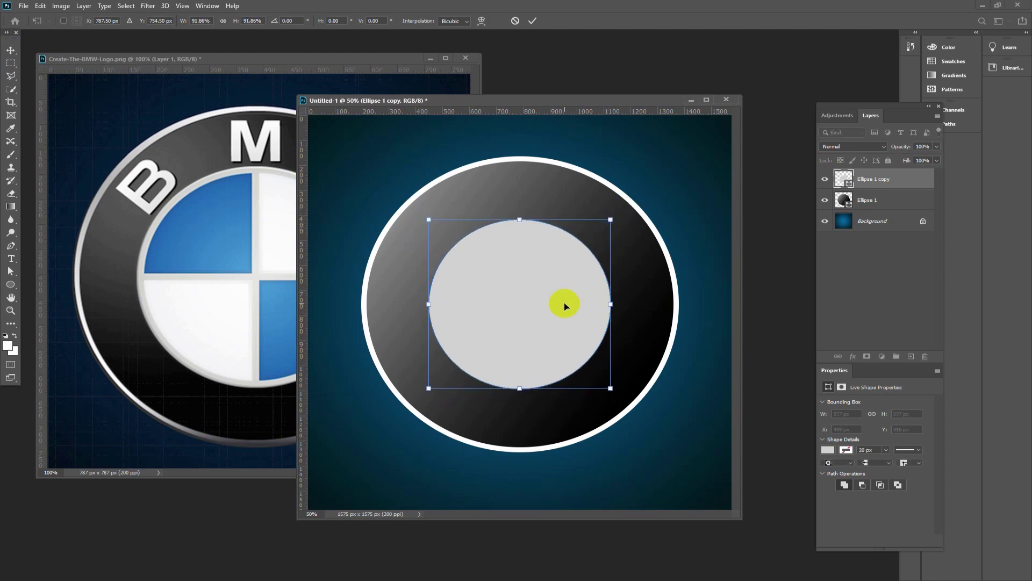
key(Return)
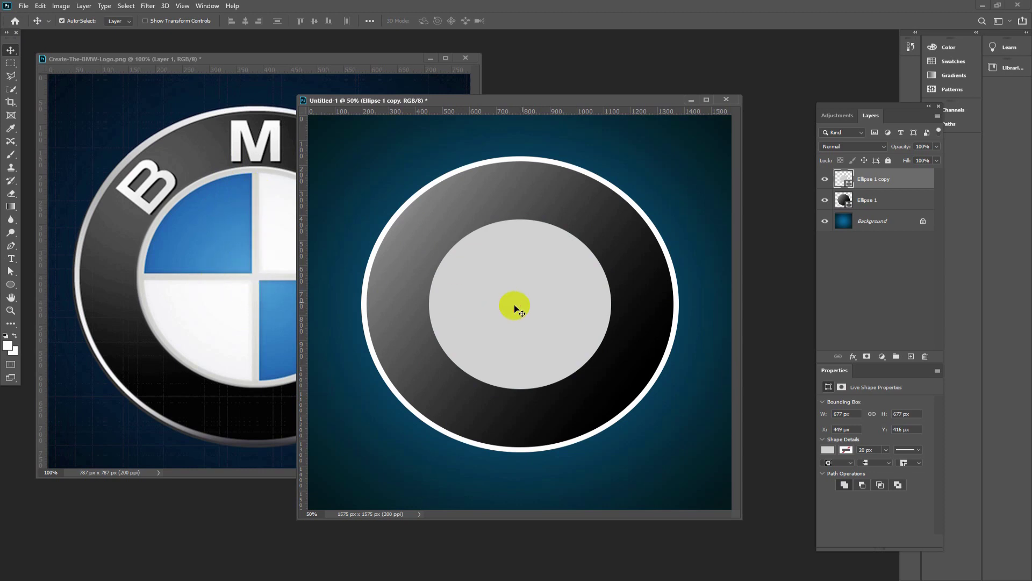
click(865, 188)
Duplicate the Ellipse 1 copy layer as Ellipse 1 copy 2.
click(845, 181)
click(857, 180)
key(ctrl+j)
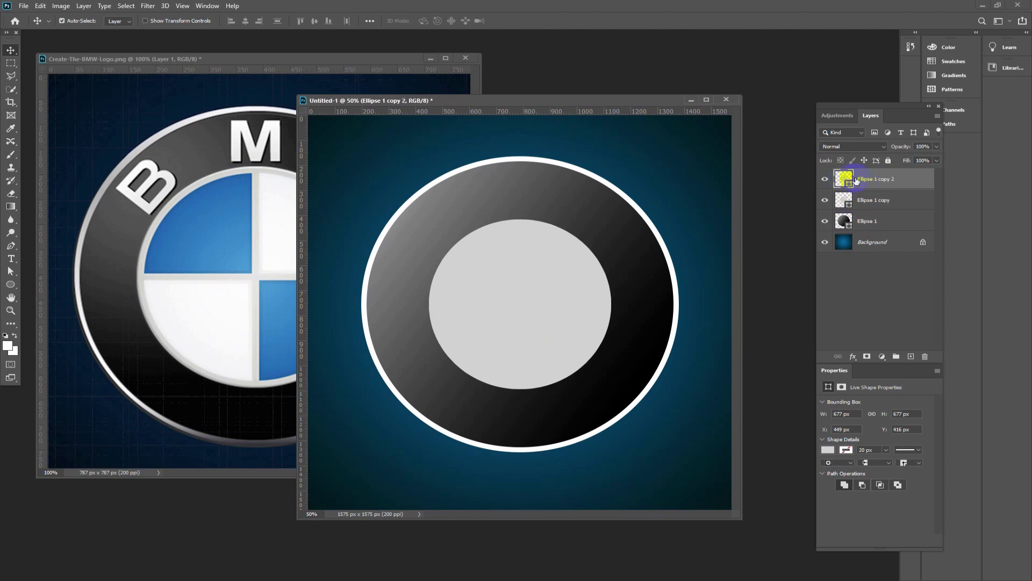
click(624, 260)
click(136, 279)
click(57, 82)
Give Ellipse 1 copy 2 a solid pure white #ffffff fill.
click(10, 284)
click(122, 22)
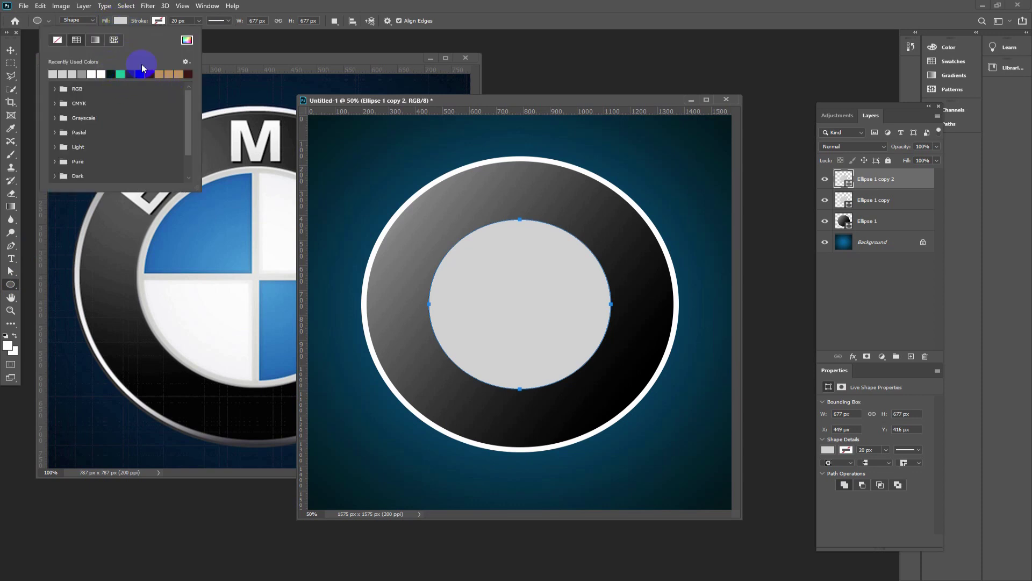
click(186, 40)
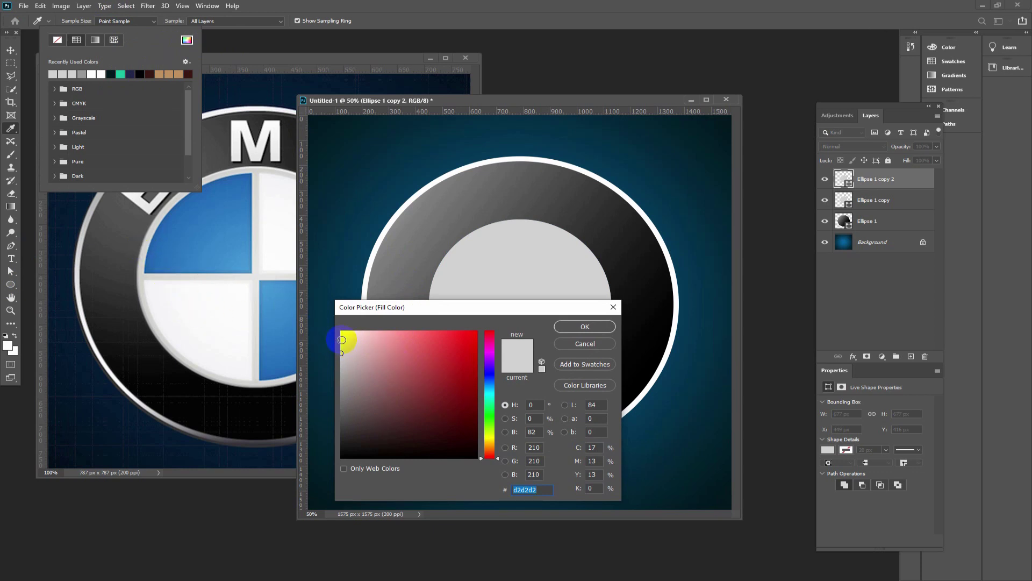
drag(342, 340, 340, 323)
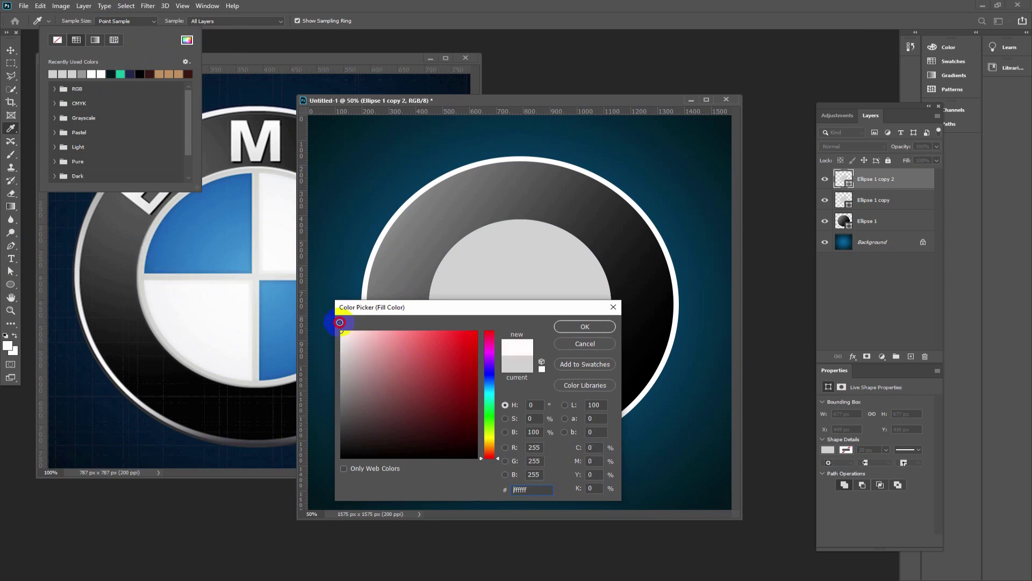
click(580, 326)
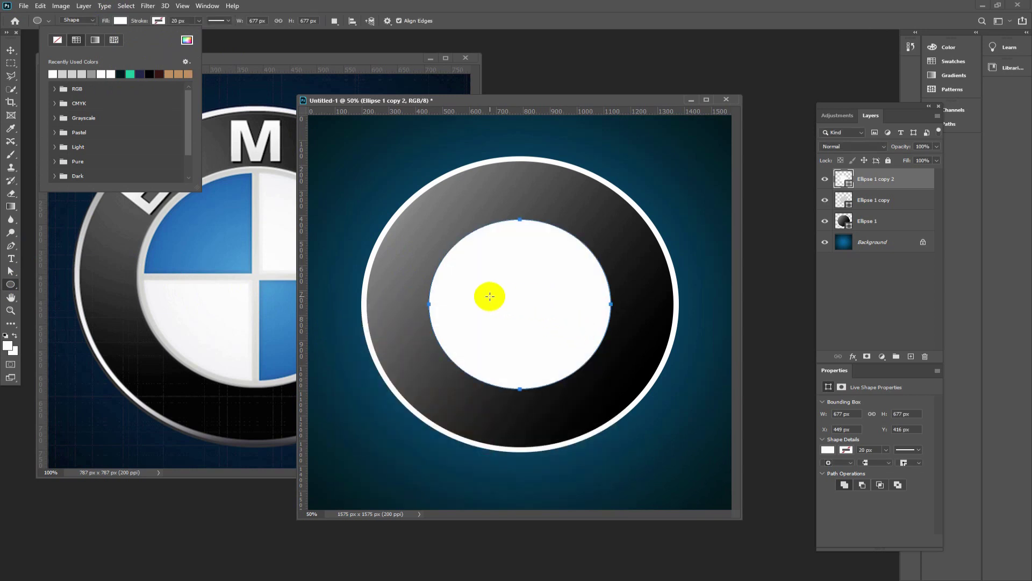
click(489, 297)
key(ctrl+t)
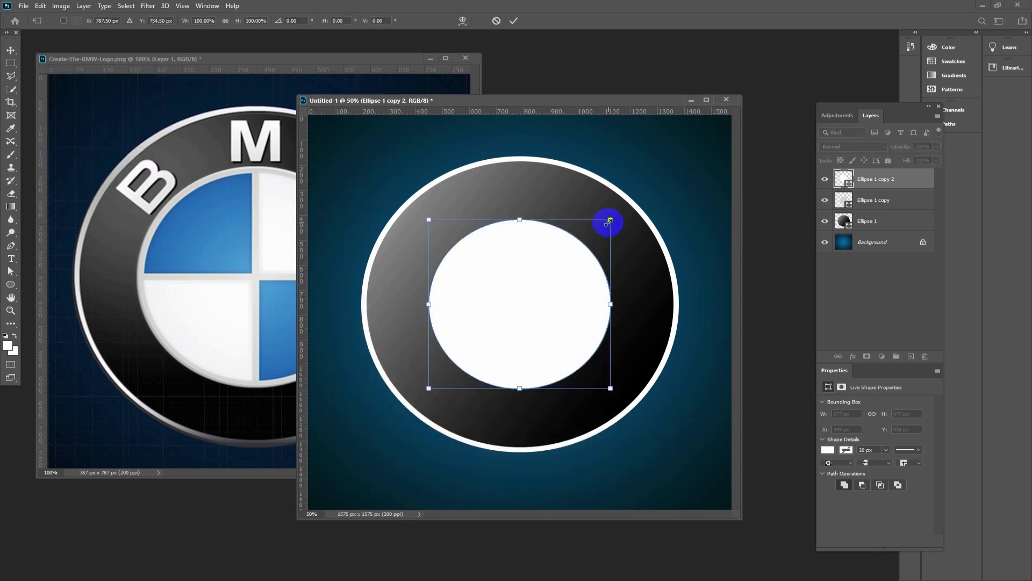
drag(610, 219, 603, 226)
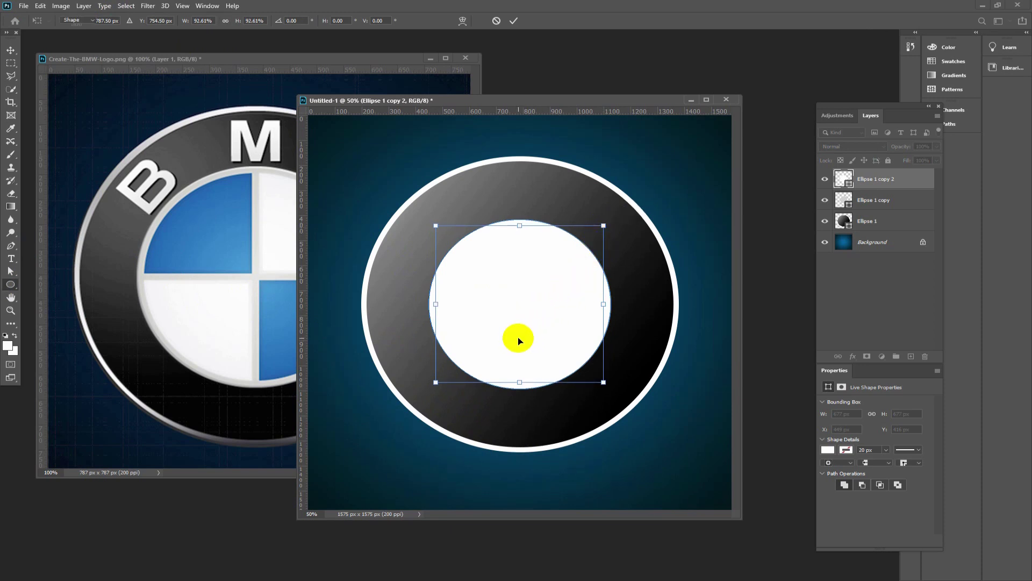
key(Return)
click(8, 50)
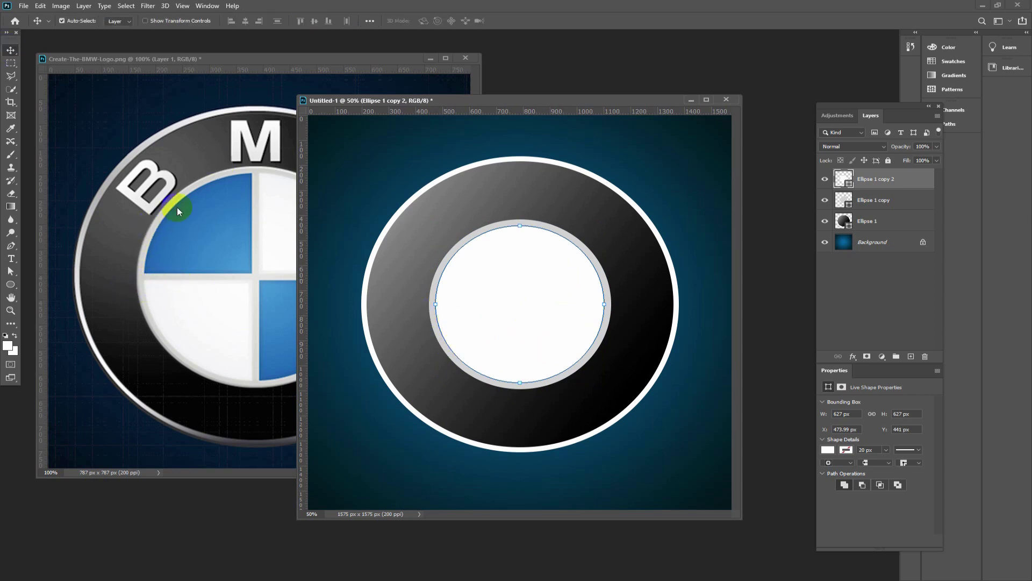
click(875, 201)
click(882, 184)
Rasterize the Ellipse 1 copy 2 layer from its Layers panel context menu.
click(849, 180)
click(849, 190)
right_click(880, 179)
click(896, 179)
right_click(886, 180)
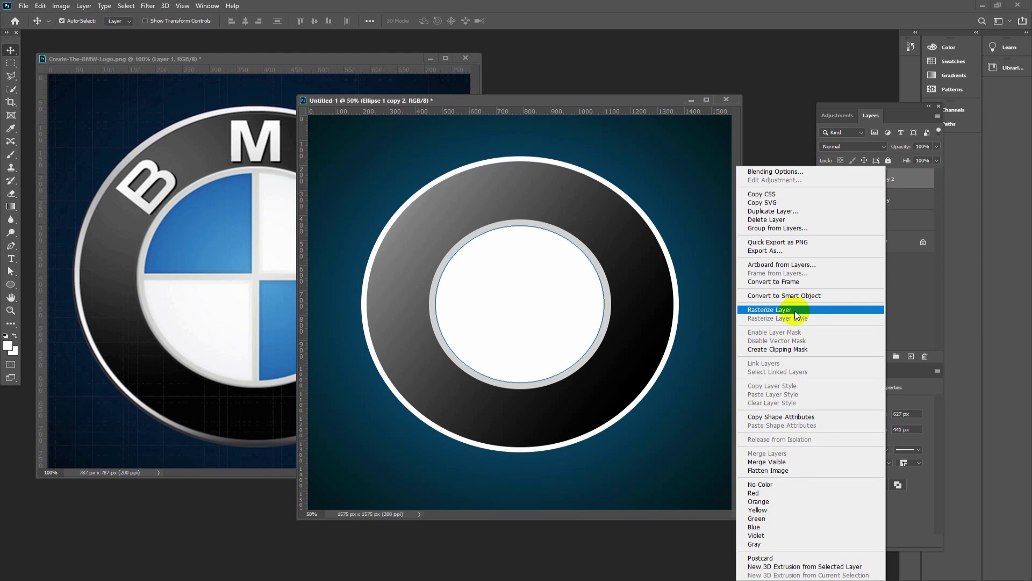
click(769, 309)
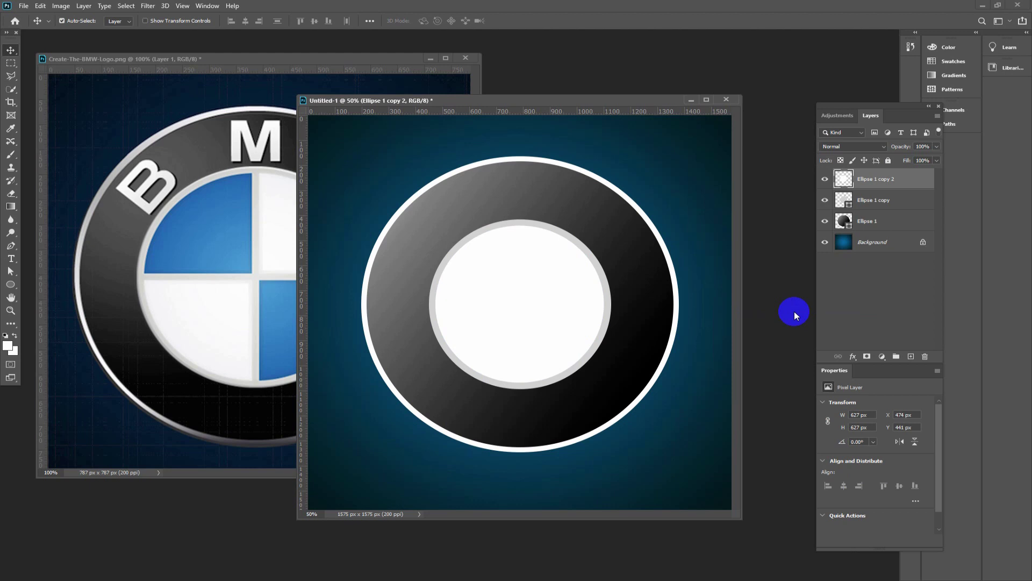
click(520, 331)
Fill a narrow vertical marquee strip down the ring's centre with white on new Layer 1.
click(10, 63)
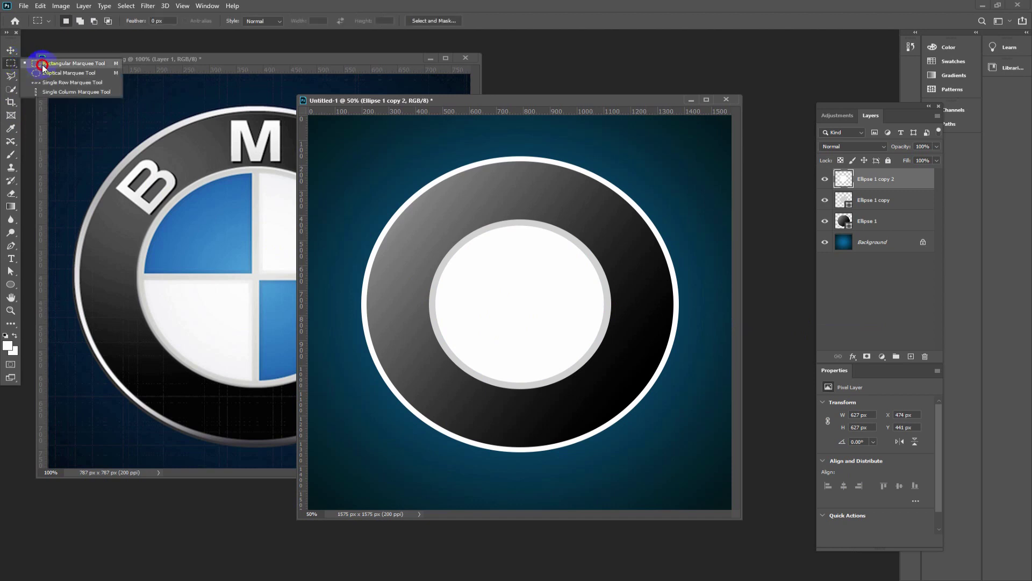
click(42, 66)
drag(520, 184, 515, 432)
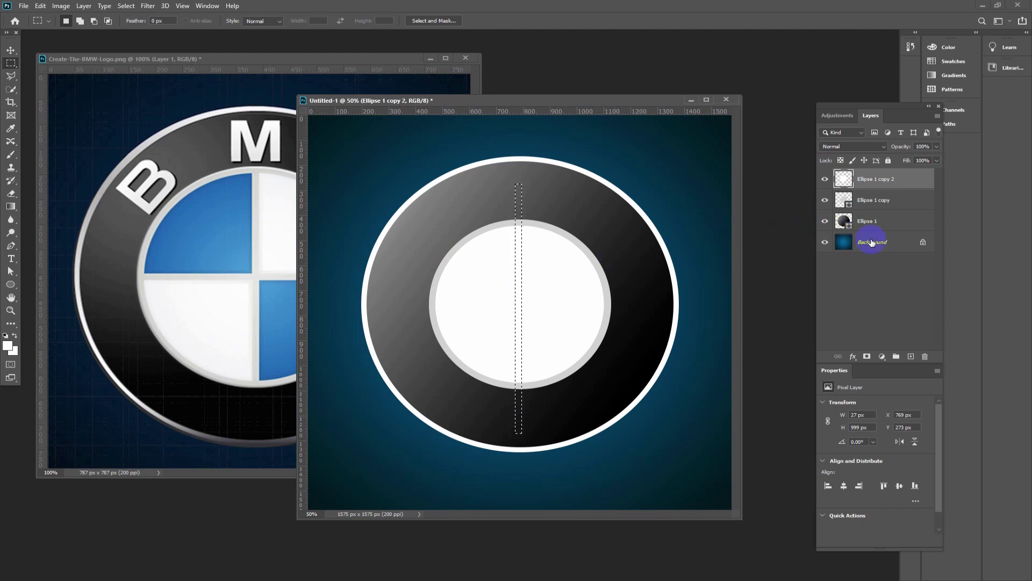
click(911, 357)
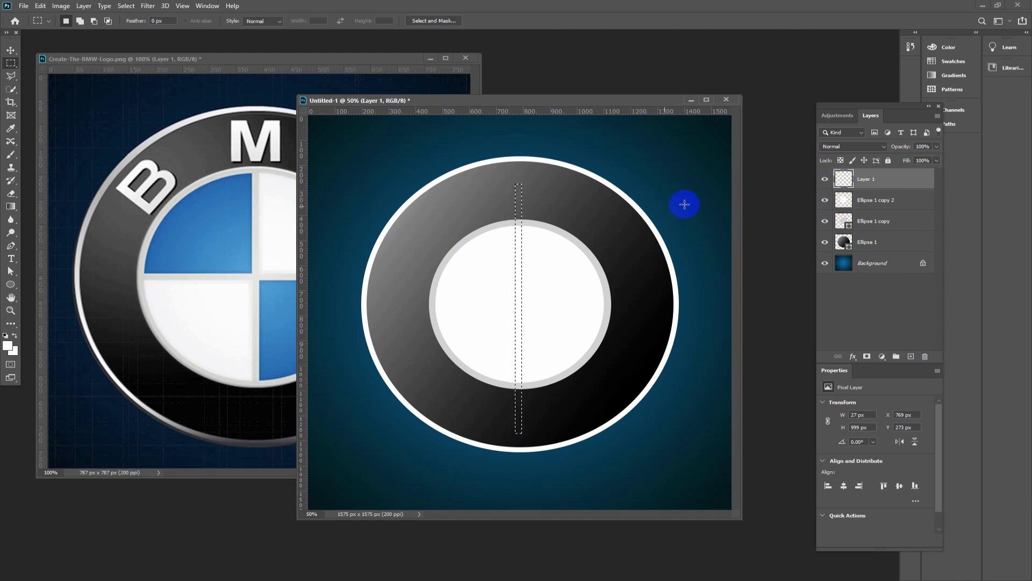
key(alt+BackSpace)
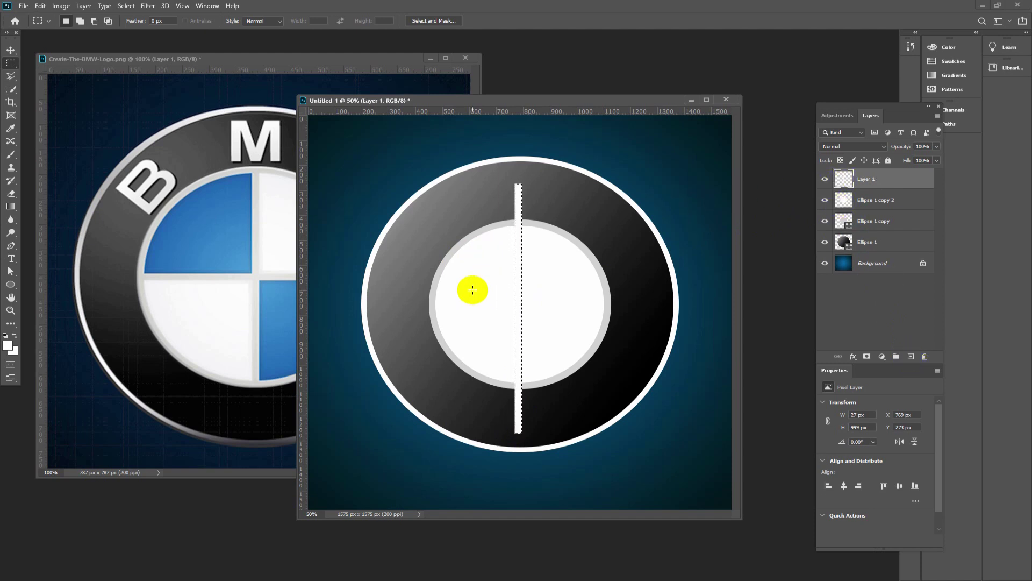
key(ctrl+d)
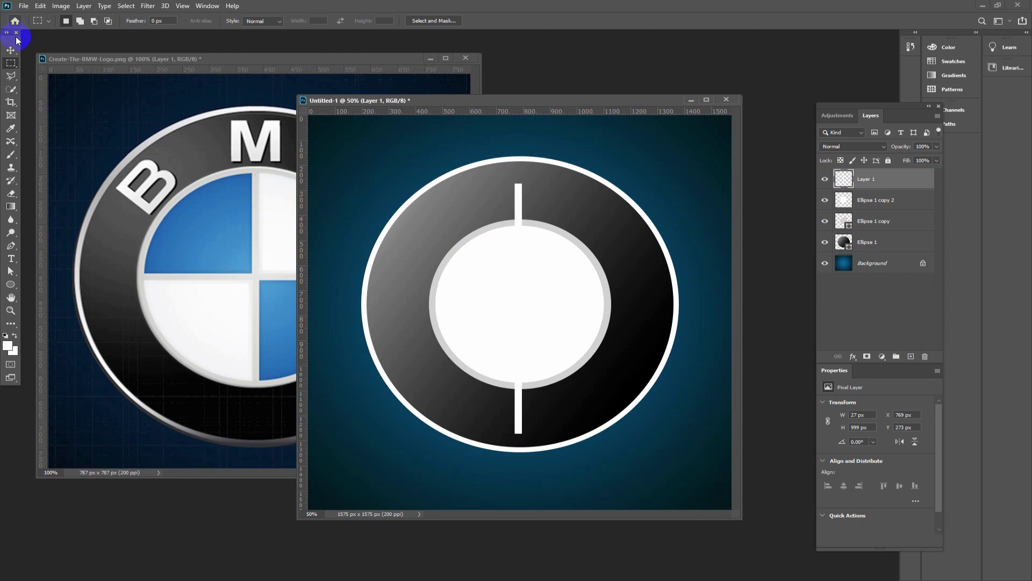
Align the bar horizontally with Ellipse 1 copy 2, then drag it to the inner circle's left edge.
click(11, 49)
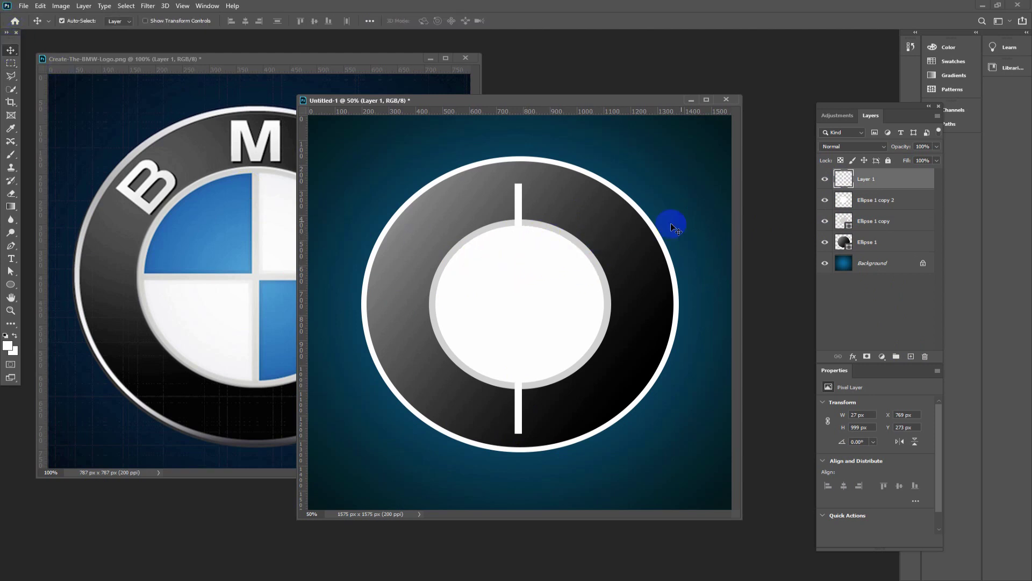
click(545, 298)
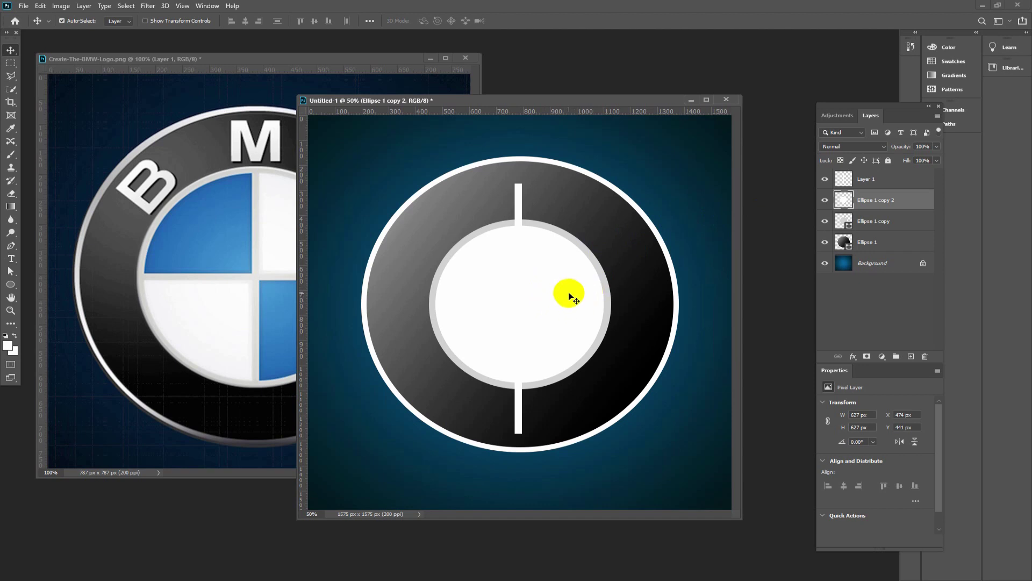
shift+click(518, 201)
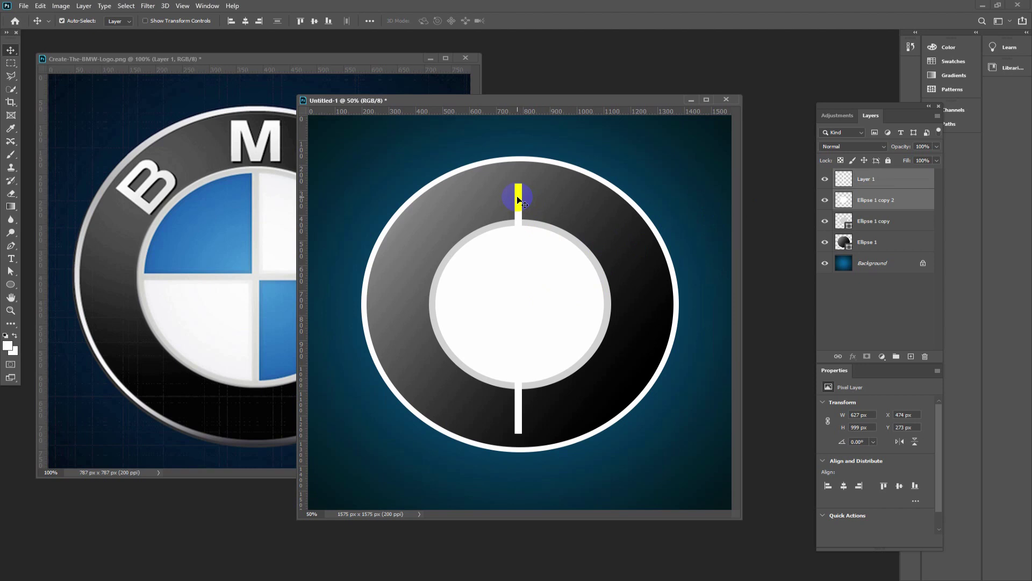
click(246, 22)
click(843, 178)
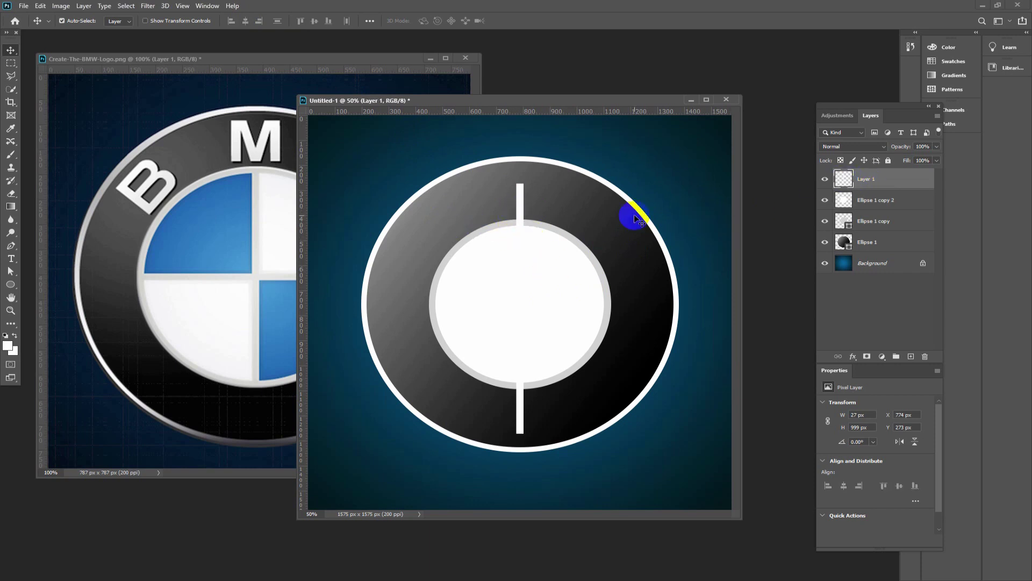
click(520, 215)
drag(520, 216, 432, 223)
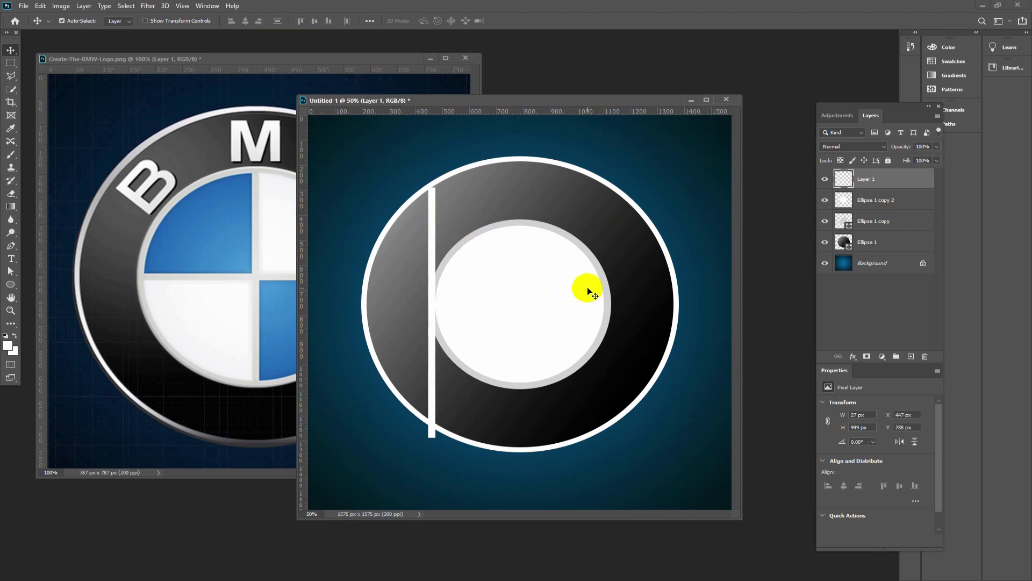
click(449, 218)
shift+click(508, 295)
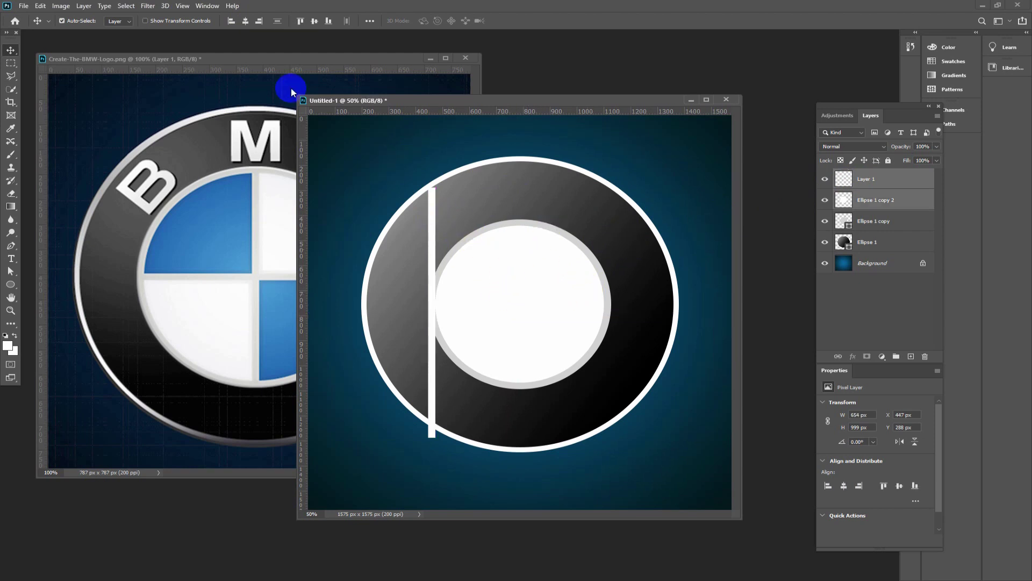
click(246, 21)
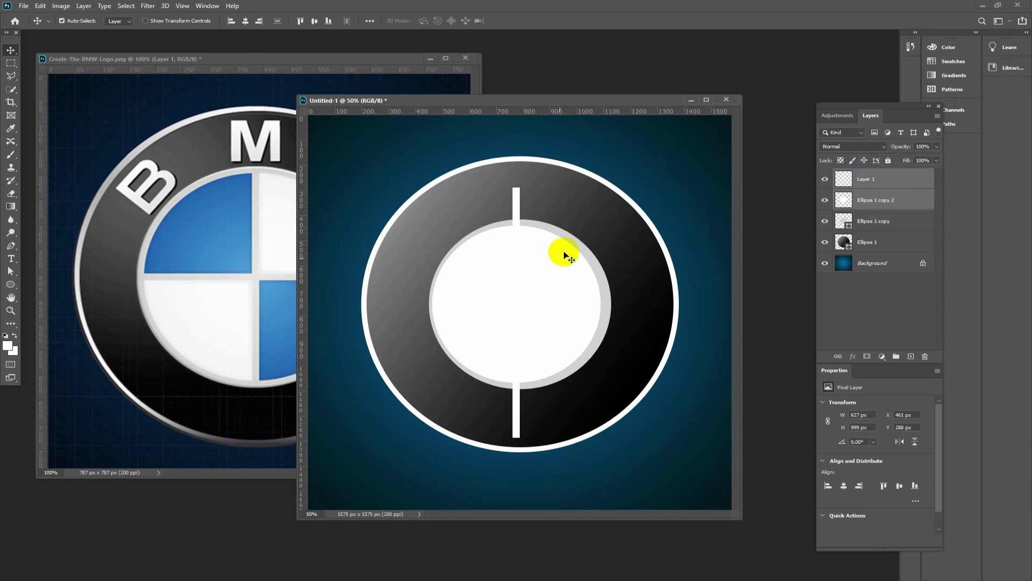
drag(531, 290, 457, 220)
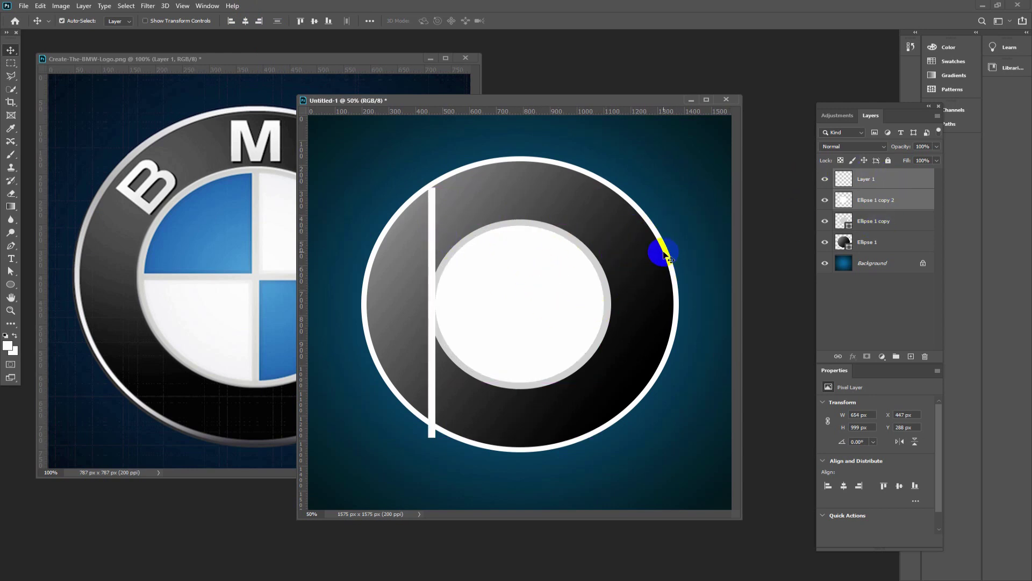
Align Layer 1 through Ellipse 1 by horizontal centres so the bar sits 577 px from each side.
click(866, 181)
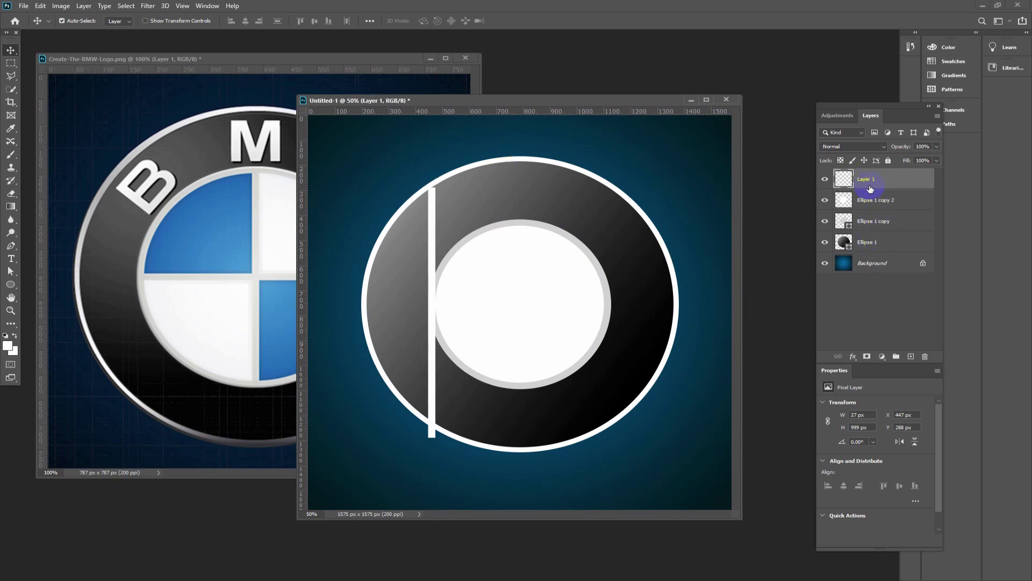
shift+click(873, 246)
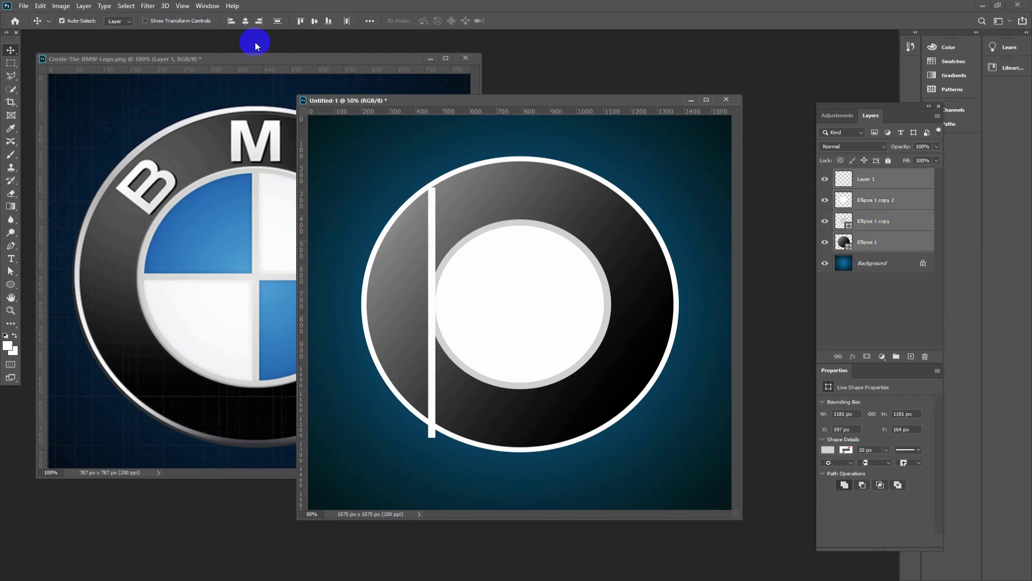
click(244, 23)
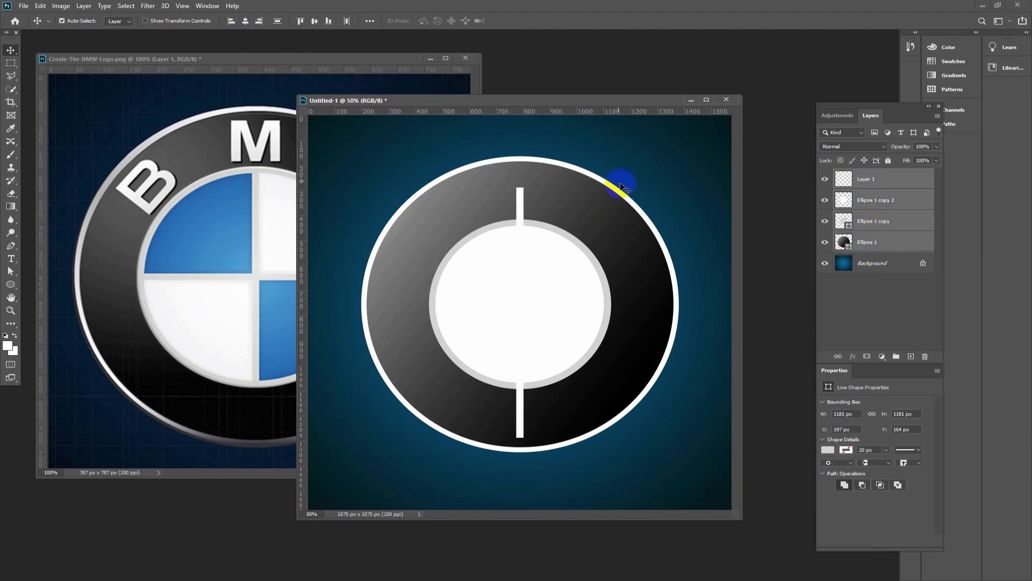
click(868, 183)
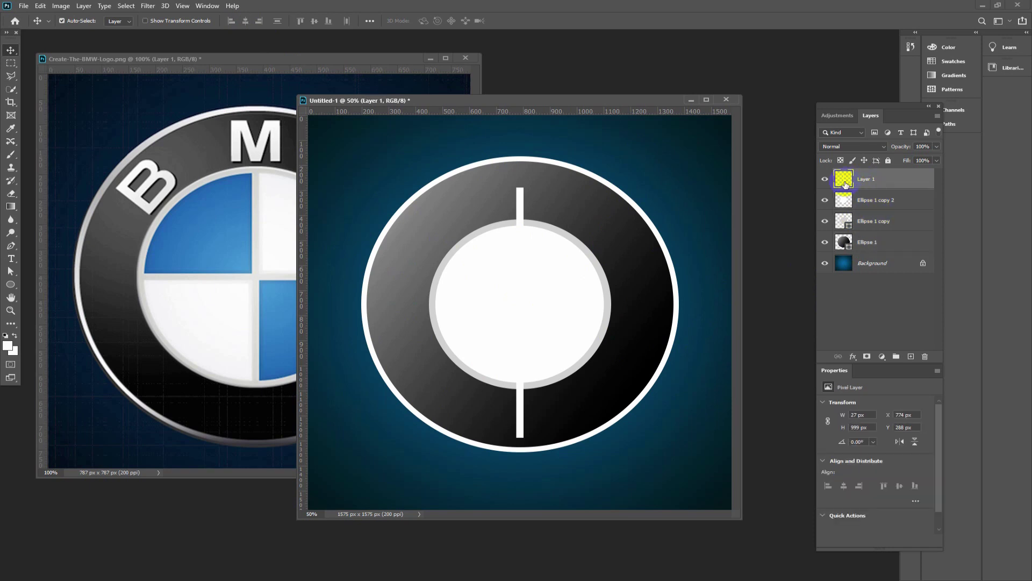
click(825, 179)
click(825, 179)
drag(843, 183, 532, 198)
key(ctrl)
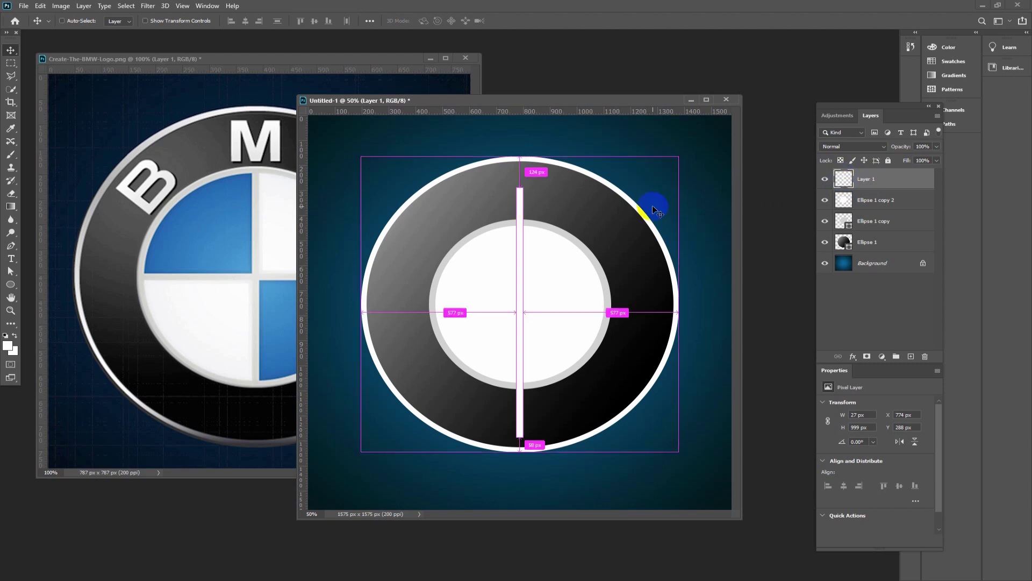
Load the bar as a selection, delete Layer 1, and cut that strip from Ellipse 1 copy 2.
ctrl+click(846, 183)
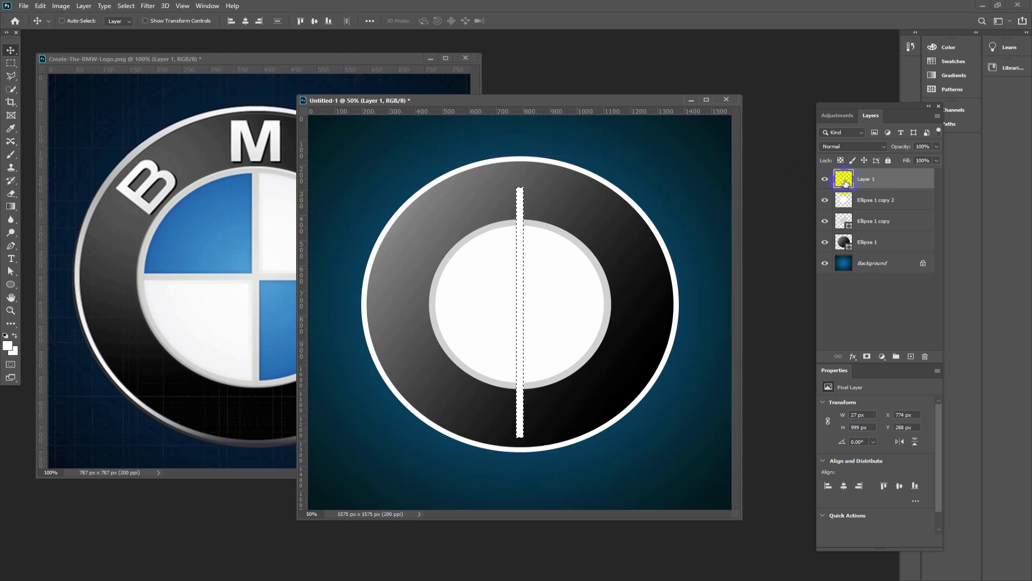
drag(899, 180, 926, 359)
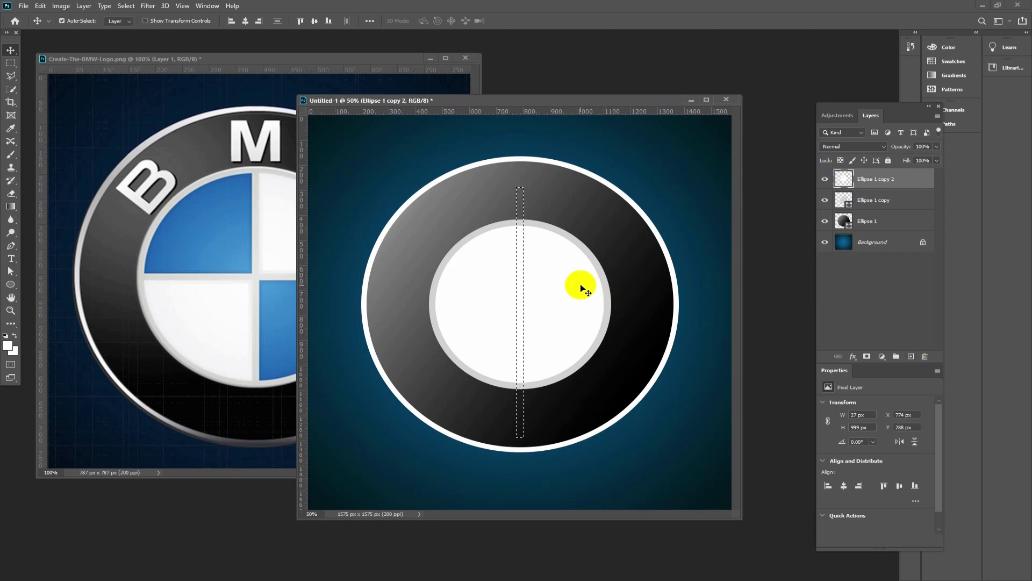
click(526, 185)
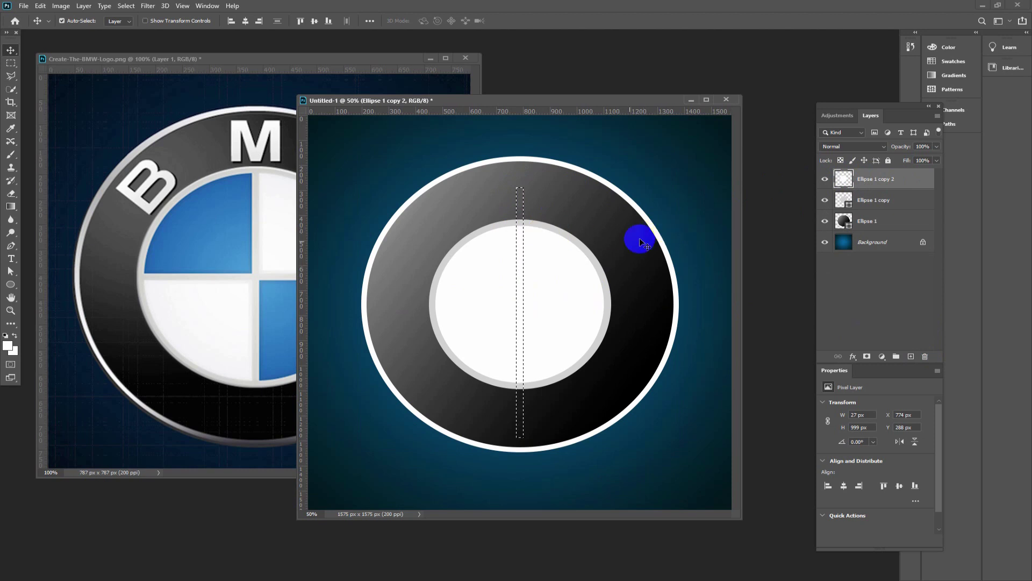
click(847, 181)
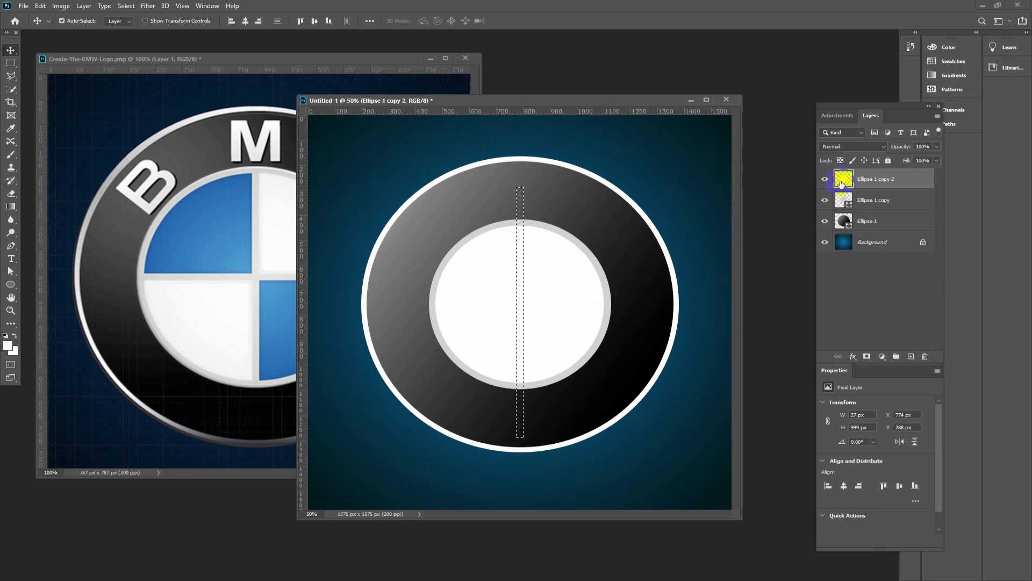
click(824, 179)
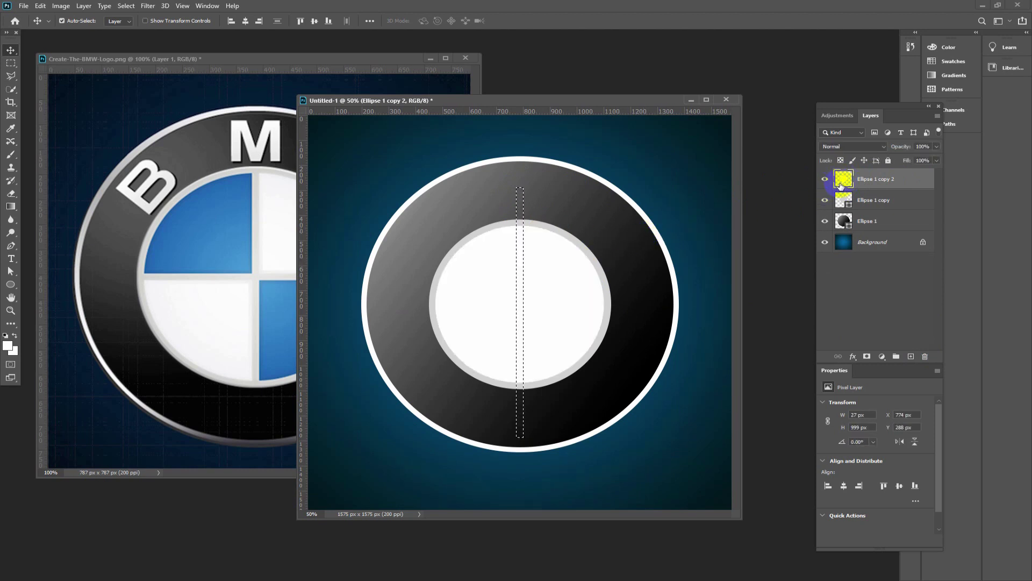
drag(841, 186, 837, 195)
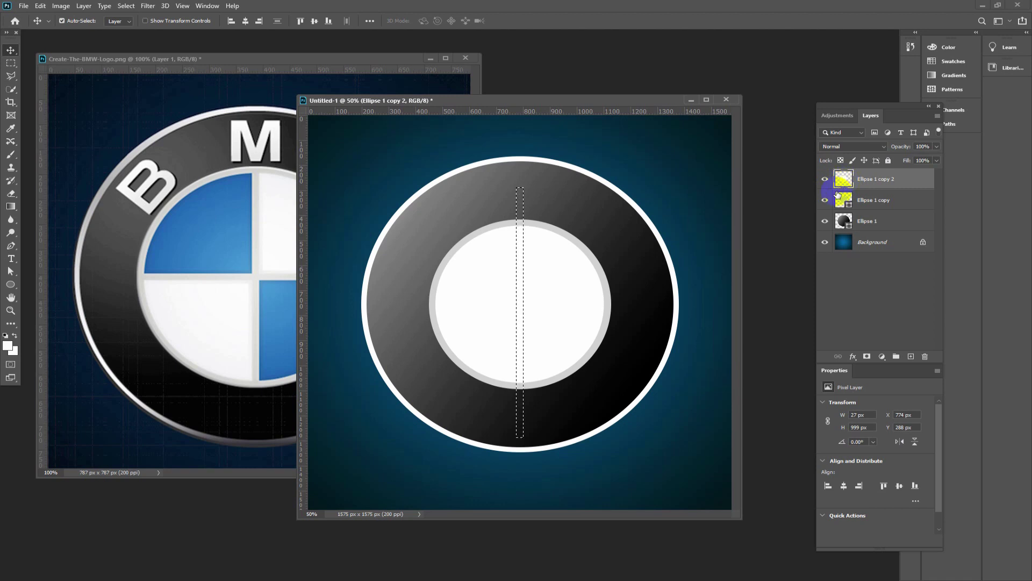
key(Delete)
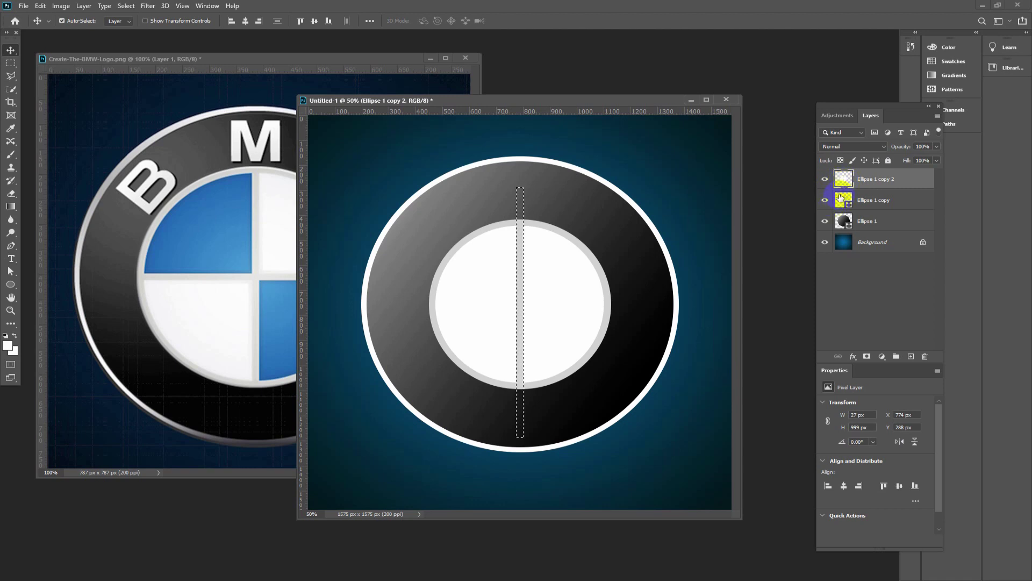
click(127, 8)
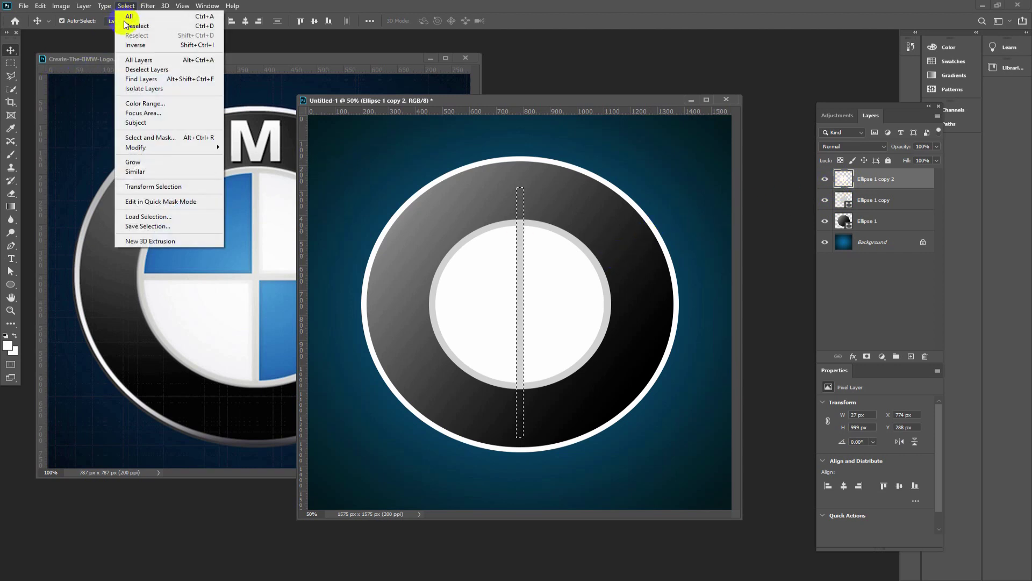
click(160, 187)
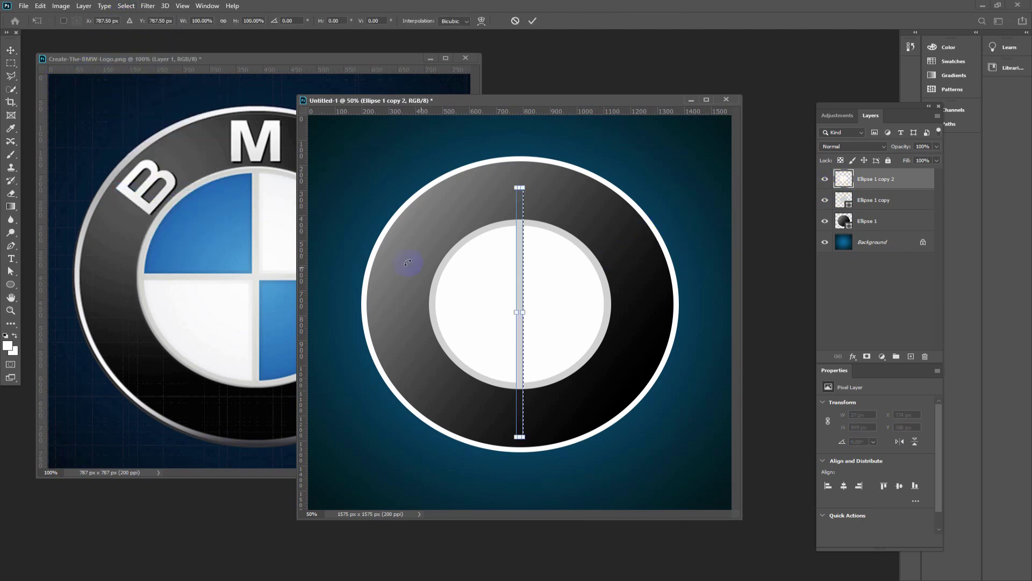
right_click(519, 288)
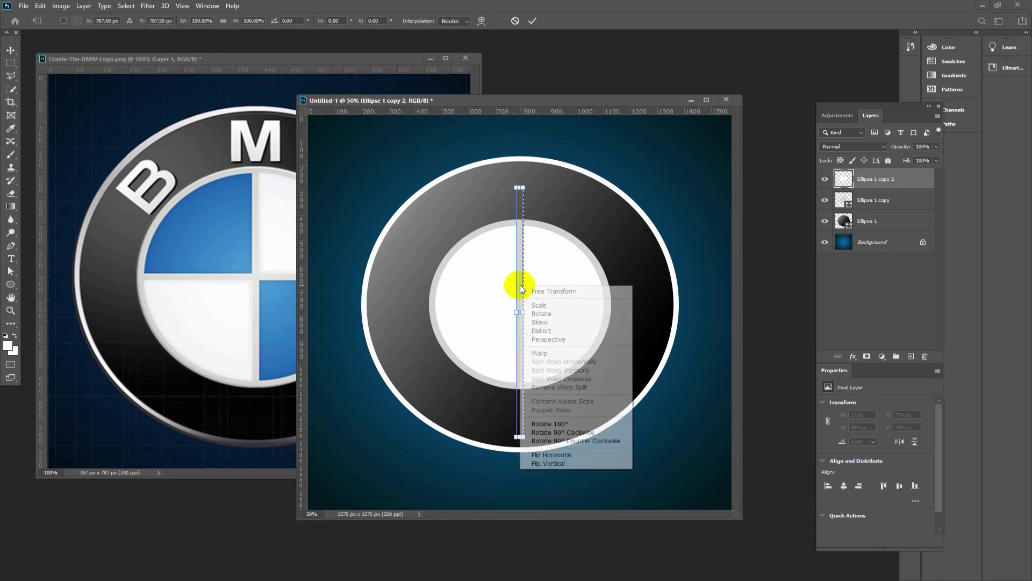
click(579, 439)
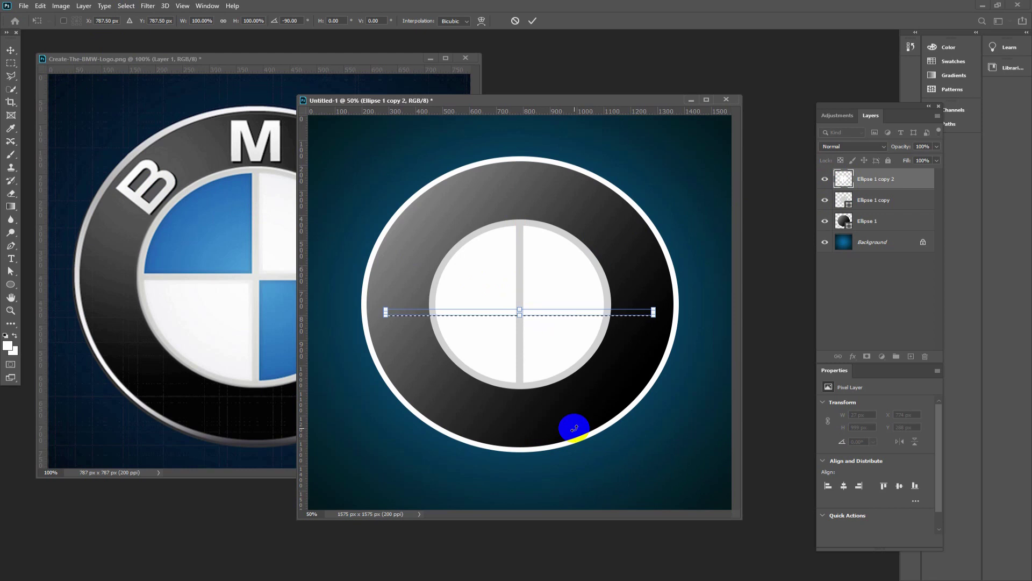
key(ctrl+z)
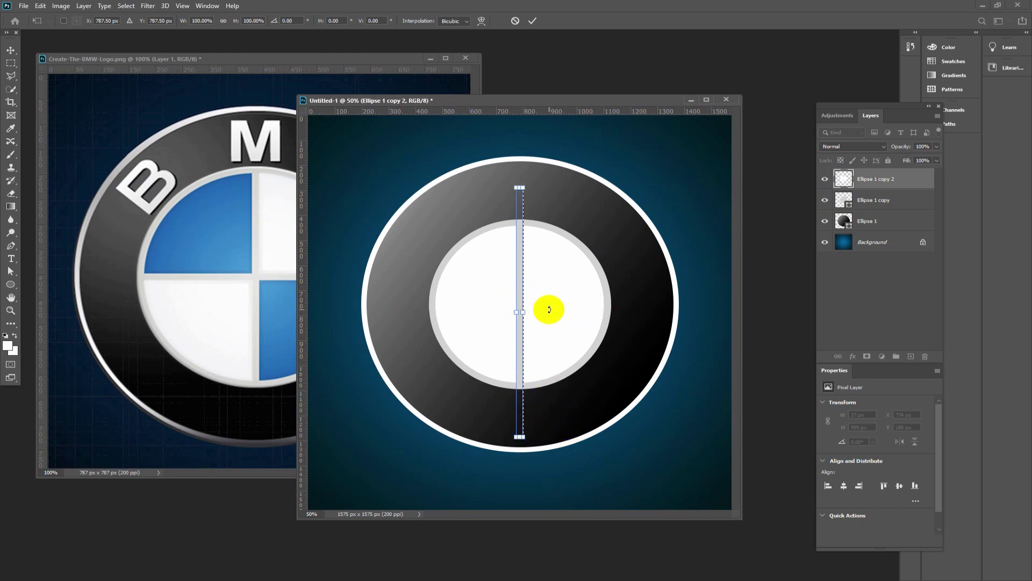
key(Return)
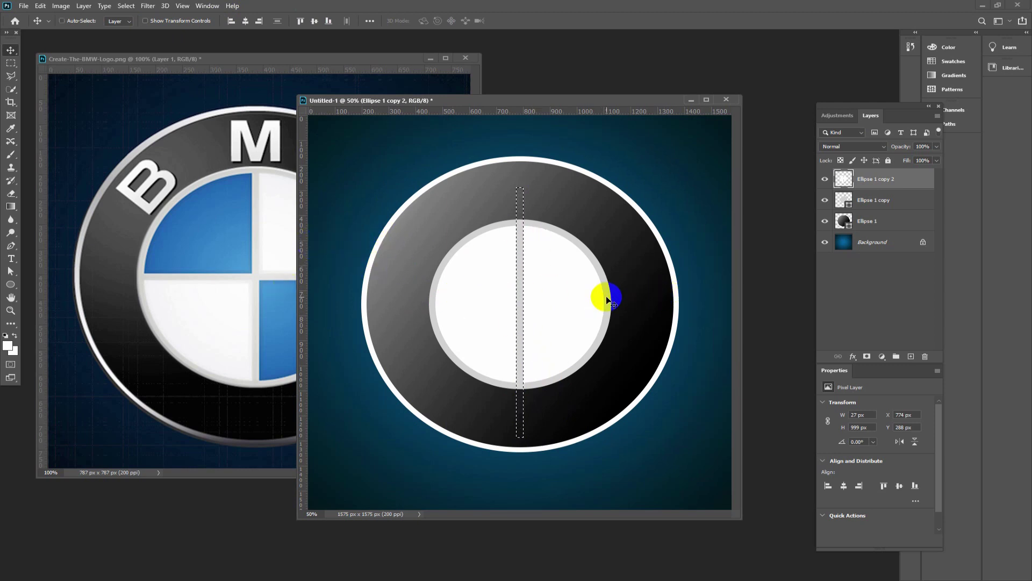
Fill the vertical strip selection with white on a new layer and deselect.
key(ctrl)
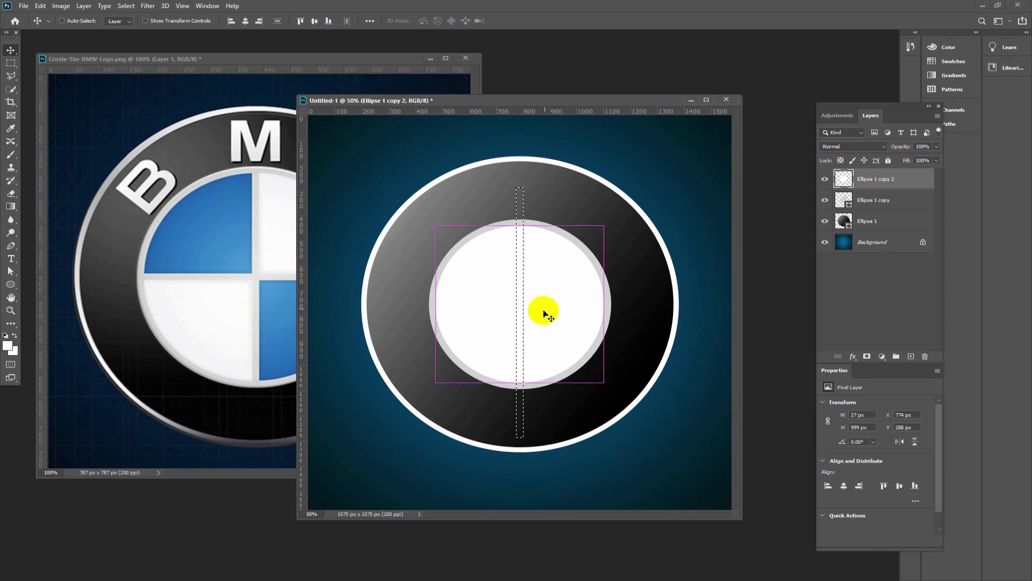
key(ctrl+comma)
key(ctrl+shift+alt+n)
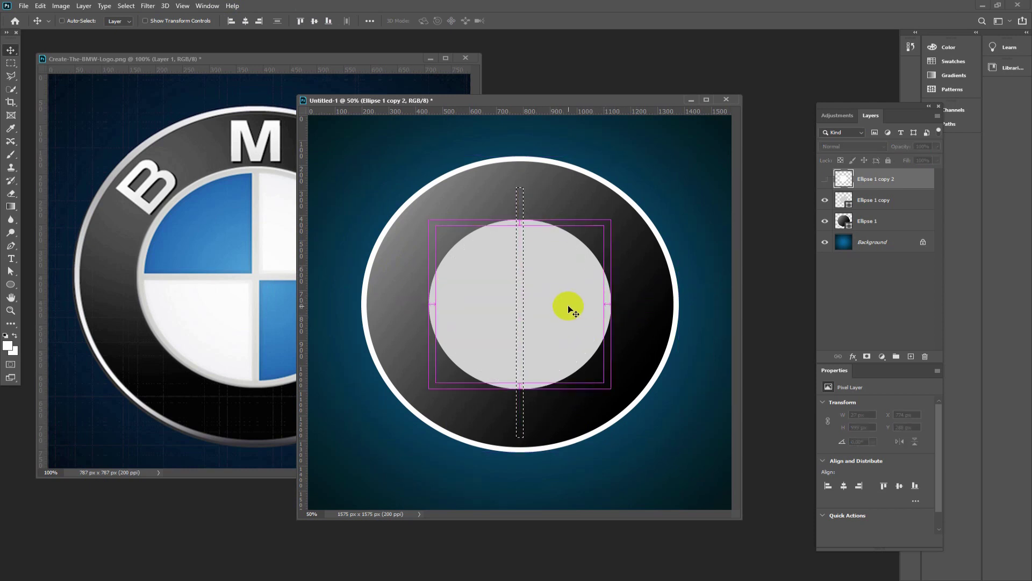
key(ctrl+comma)
key(alt+BackSpace)
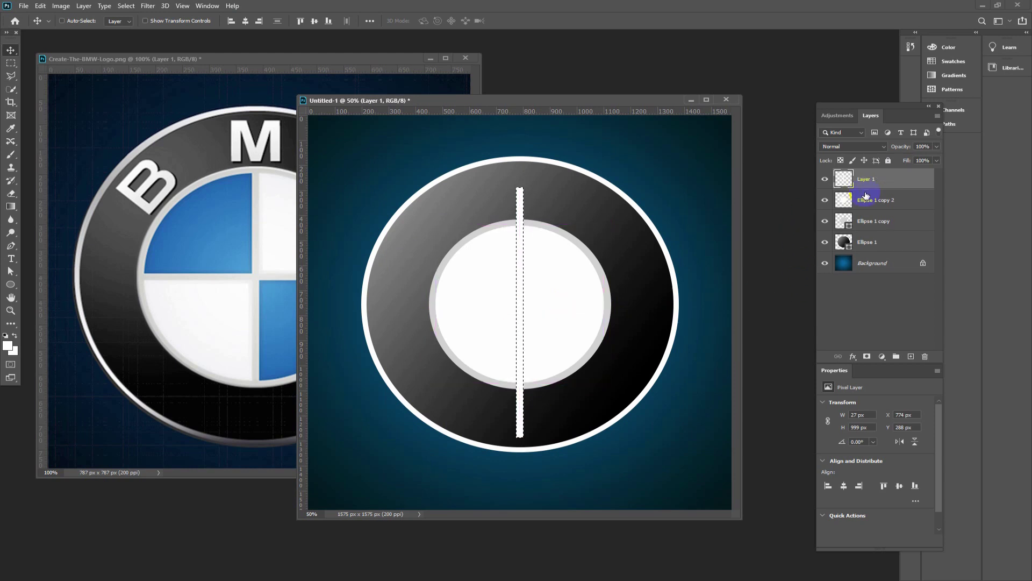
key(ctrl+d)
Align Layer 1 through Ellipse 1 by horizontal centres, leaving Layer 1 selected.
key(ctrl)
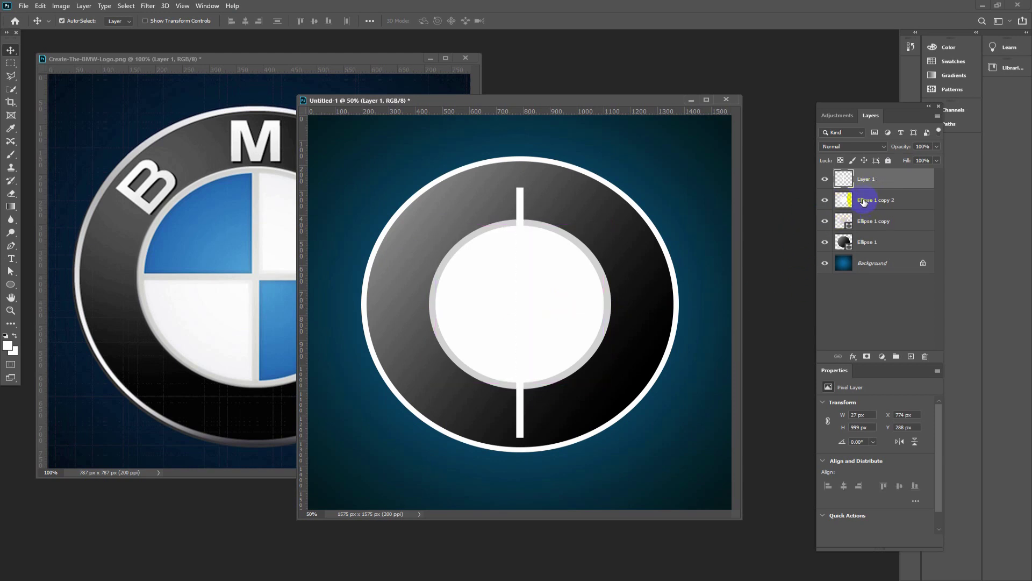
click(873, 243)
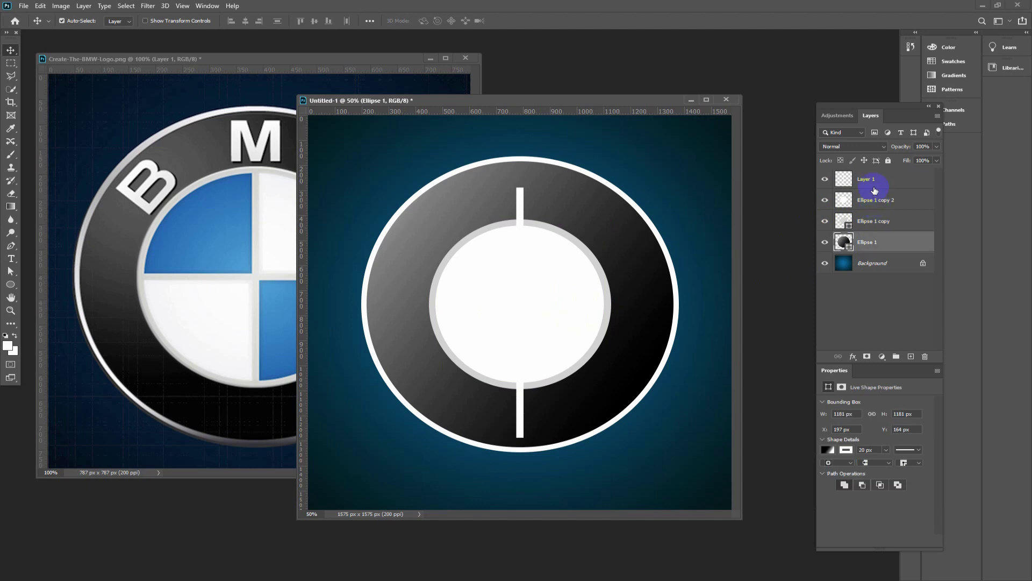
shift+click(872, 183)
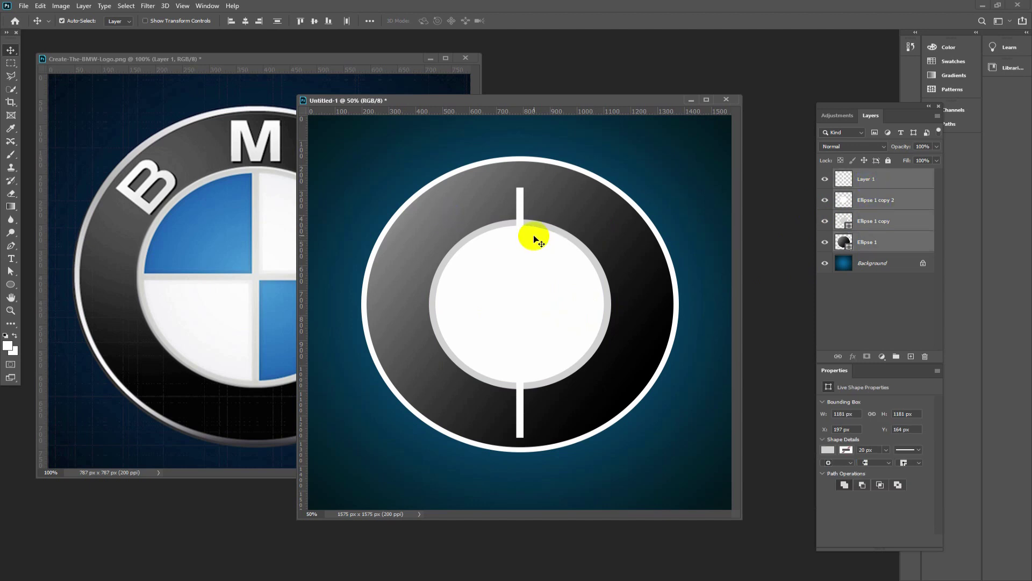
click(245, 23)
click(849, 179)
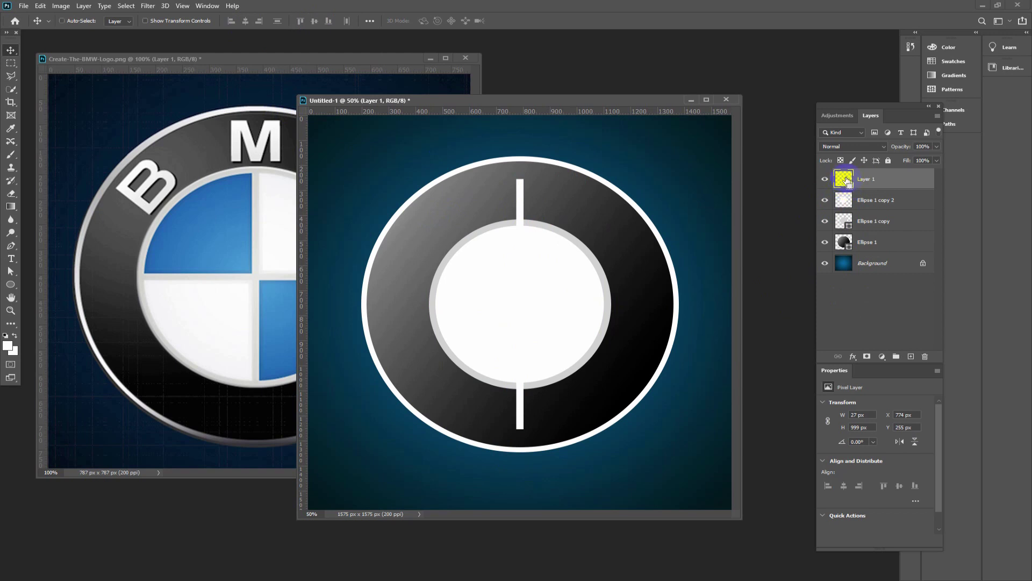
Load Layer 1's bar as a selection, delete Layer 1, and cut a vertical strip from the white circle.
ctrl+click(847, 181)
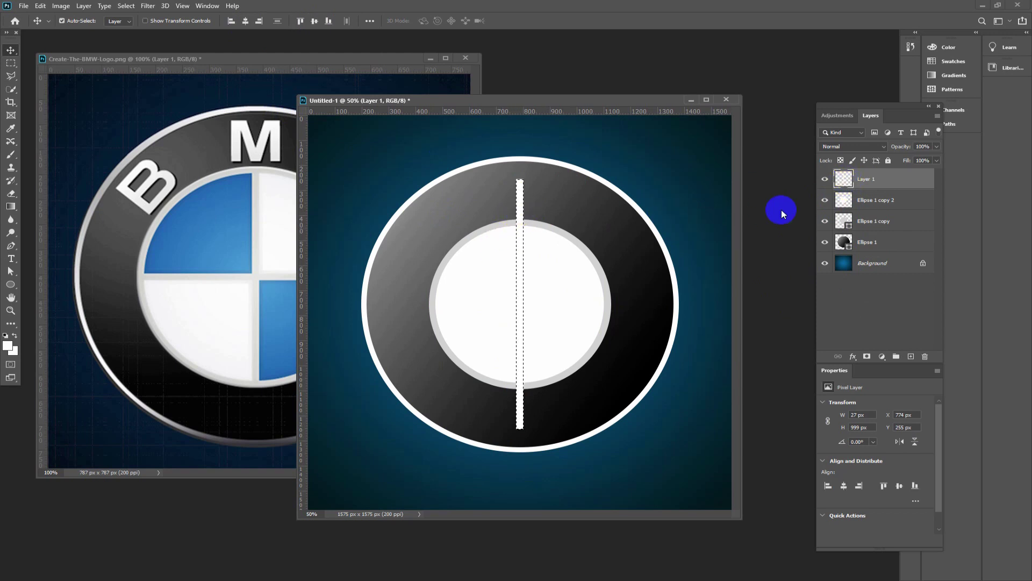
mouse_move(885, 185)
mouse_down()
mouse_move(913, 359)
mouse_move(926, 356)
mouse_up()
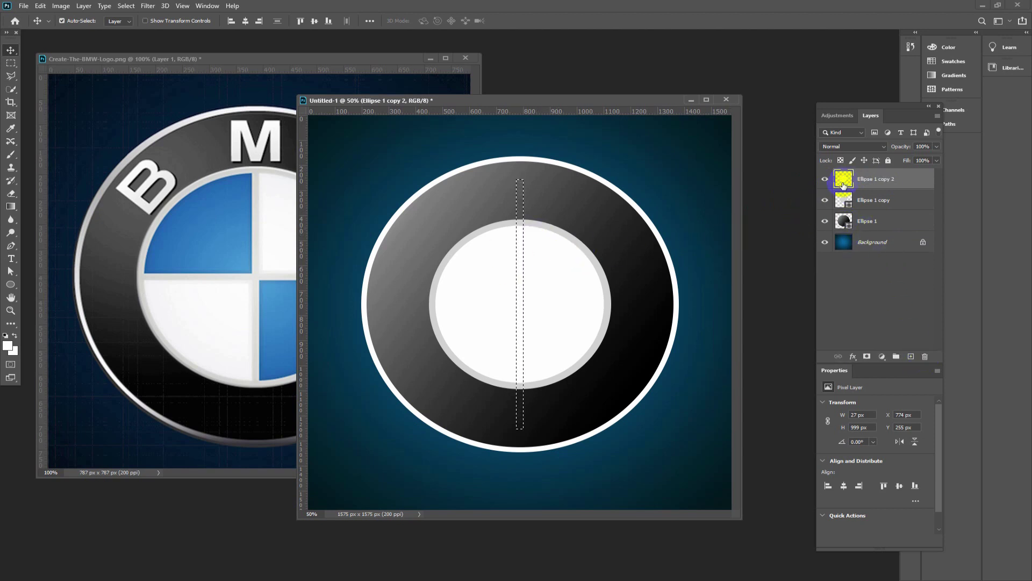
key(Delete)
Rotate the strip selection 90° and cut a horizontal strip, completing the cross.
click(126, 6)
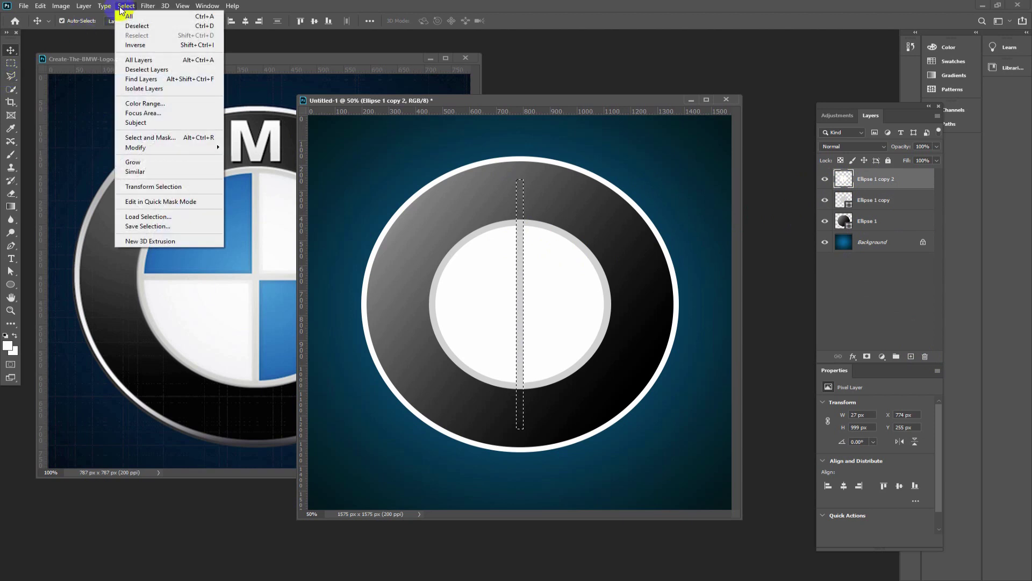
click(159, 188)
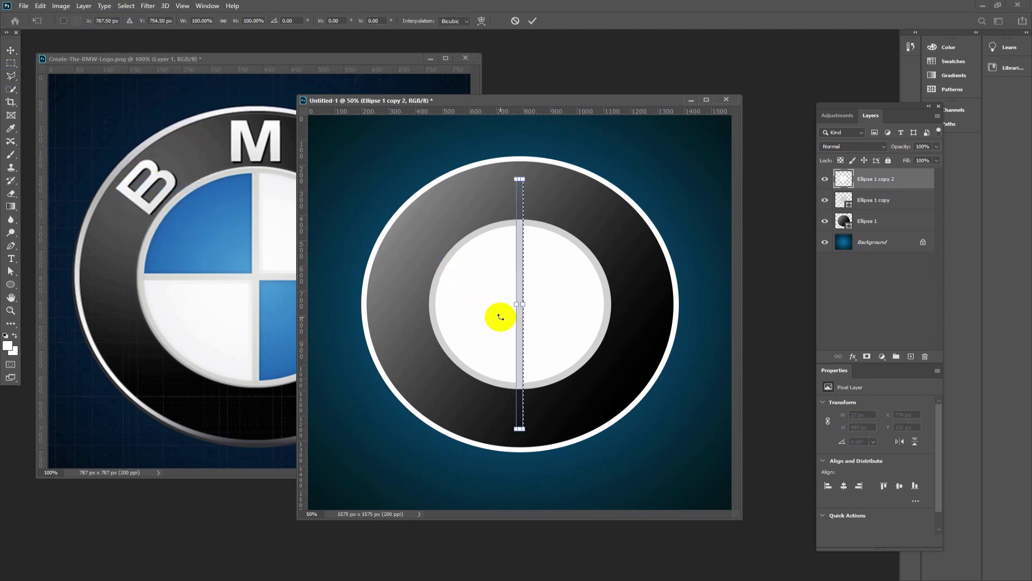
right_click(520, 299)
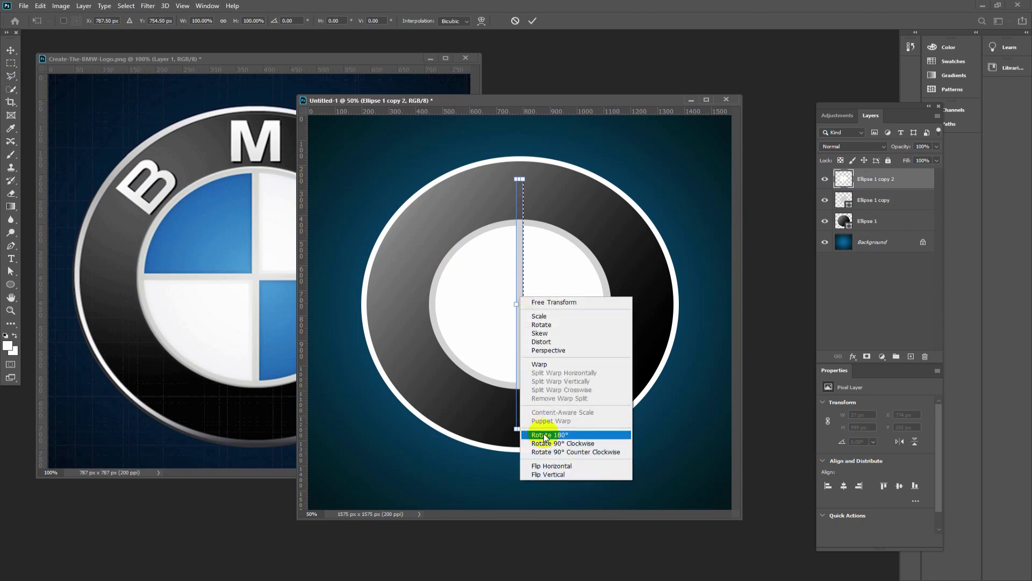
click(554, 449)
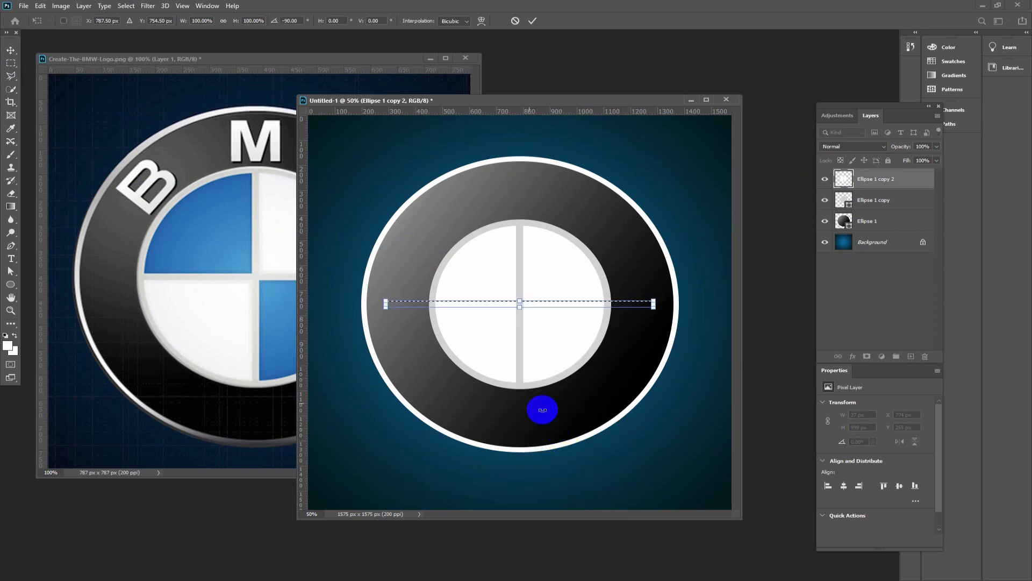
key(Return)
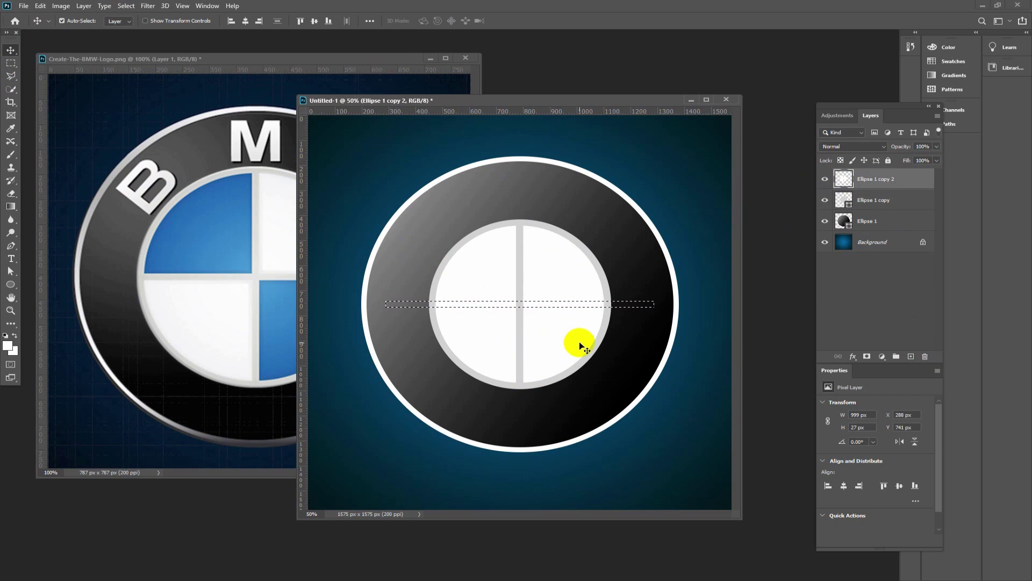
key(ctrl+d)
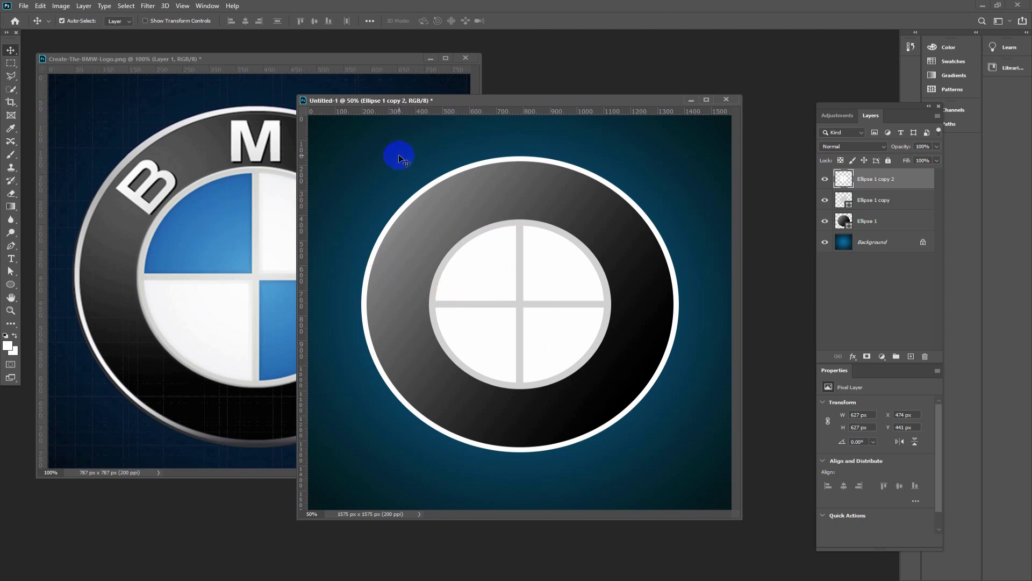
mouse_move(406, 103)
mouse_down()
mouse_move(537, 109)
mouse_move(489, 111)
mouse_up()
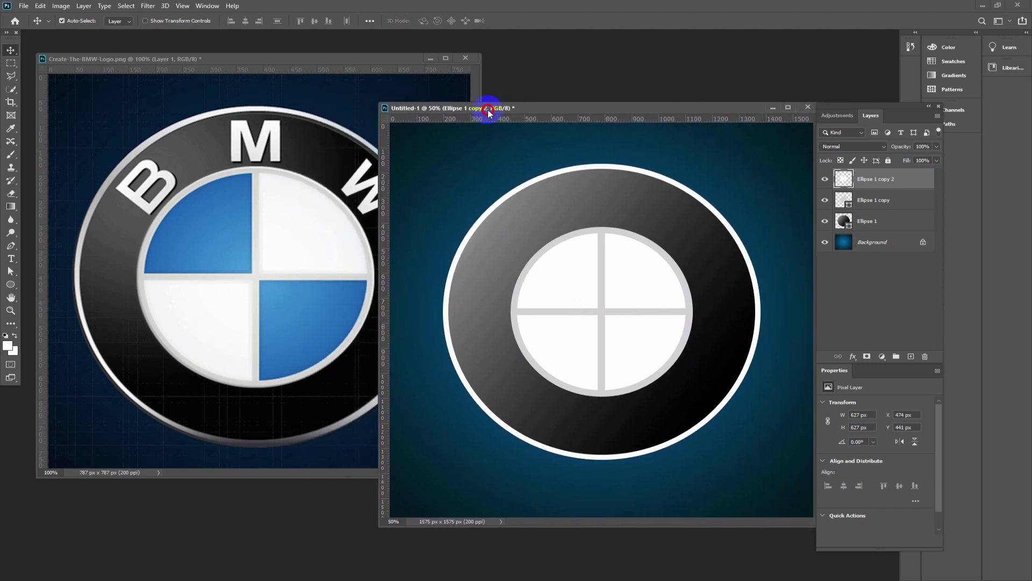
mouse_move(376, 317)
mouse_down()
mouse_move(561, 274)
mouse_move(479, 258)
mouse_up()
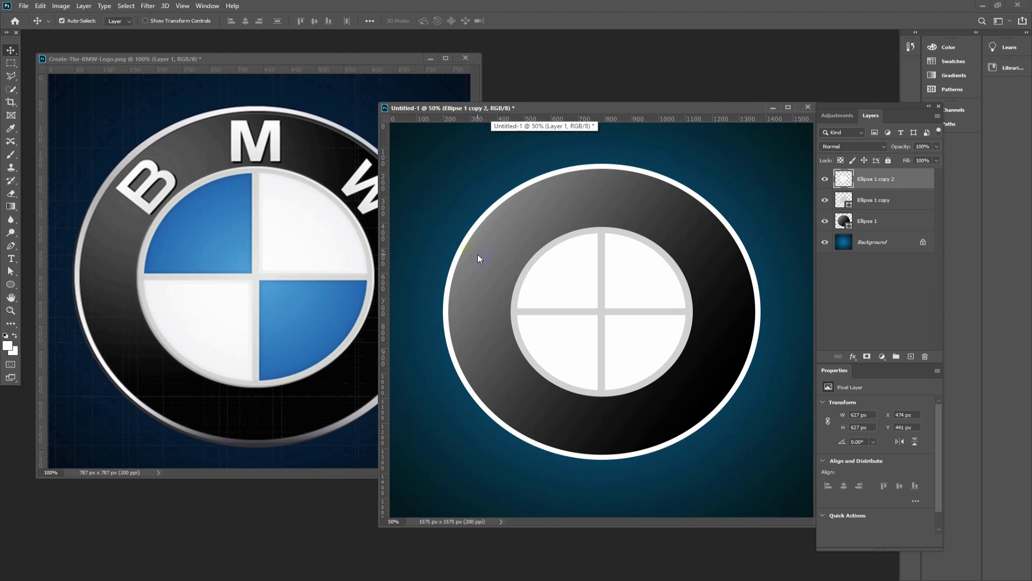
Magic-wand select the upper-left white quarter and add the lower-right quarter to the selection.
click(13, 91)
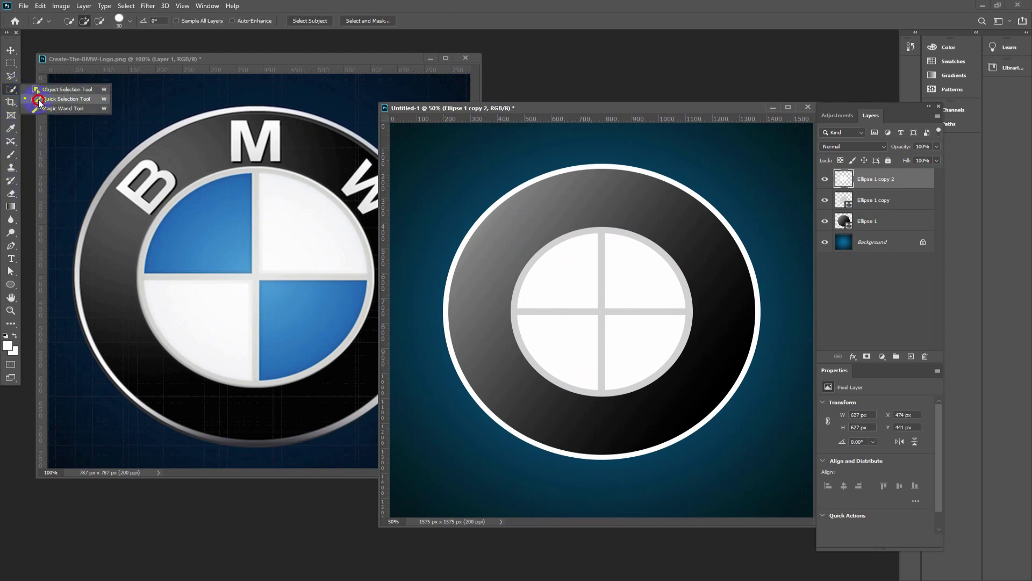
click(48, 110)
click(572, 287)
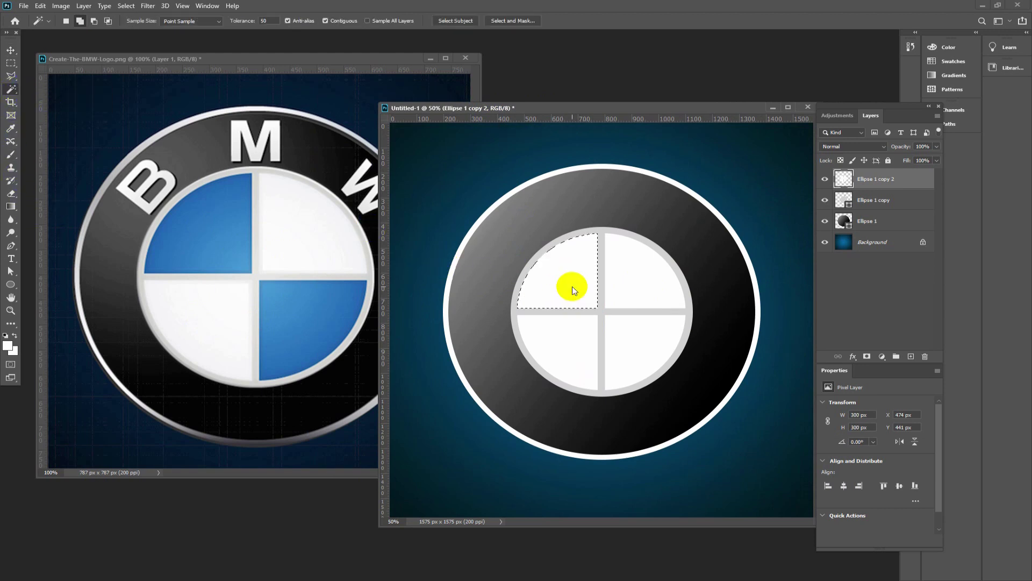
click(81, 22)
click(626, 354)
Set both gradient stops to the BMW blue sampled from the reference logo.
click(12, 207)
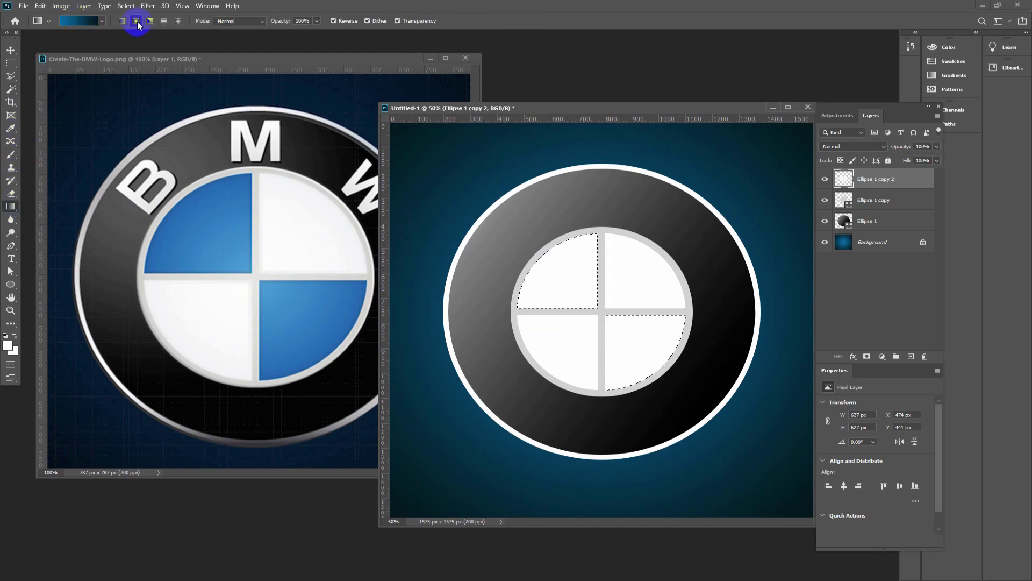
click(82, 20)
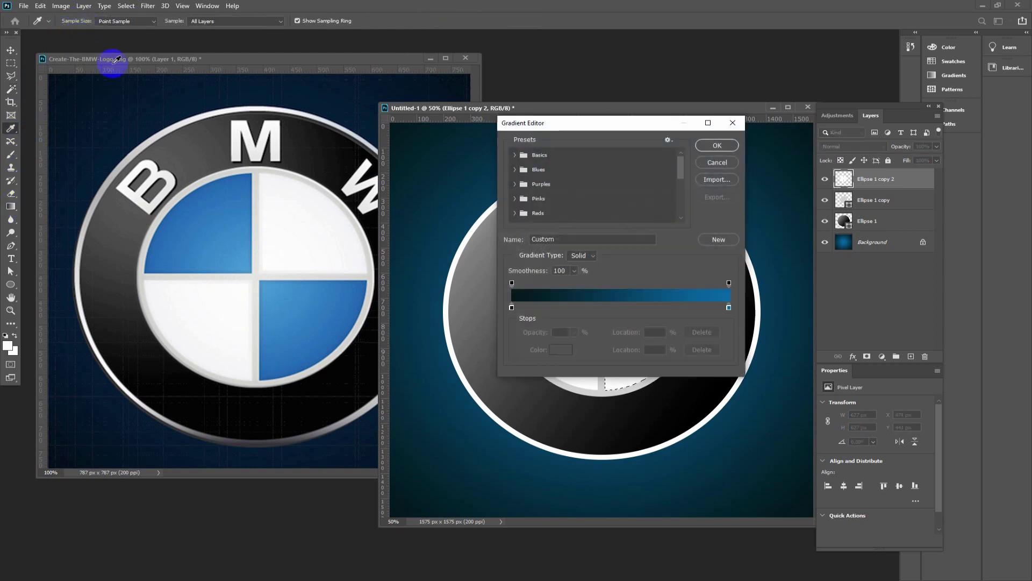
click(730, 308)
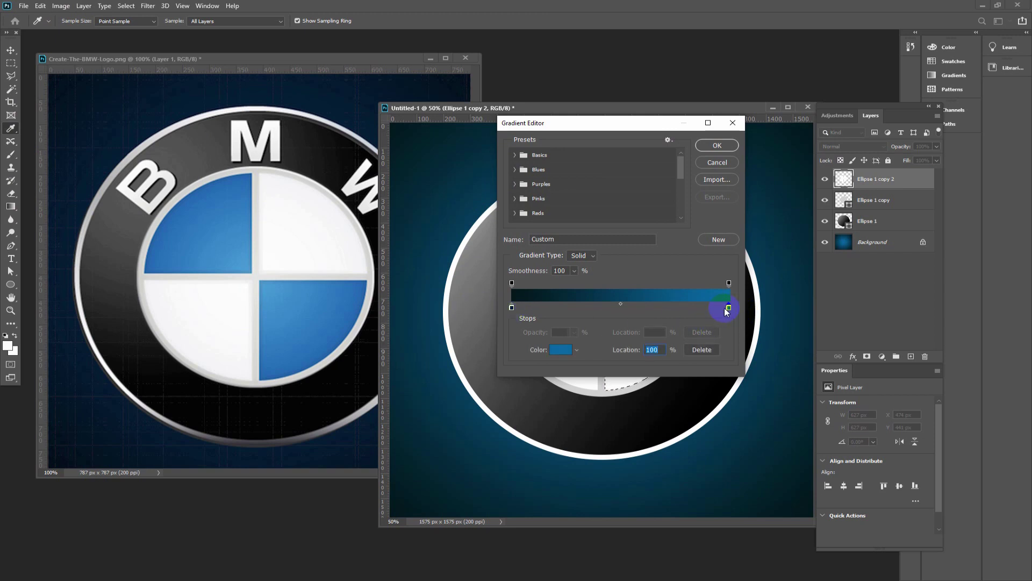
click(562, 350)
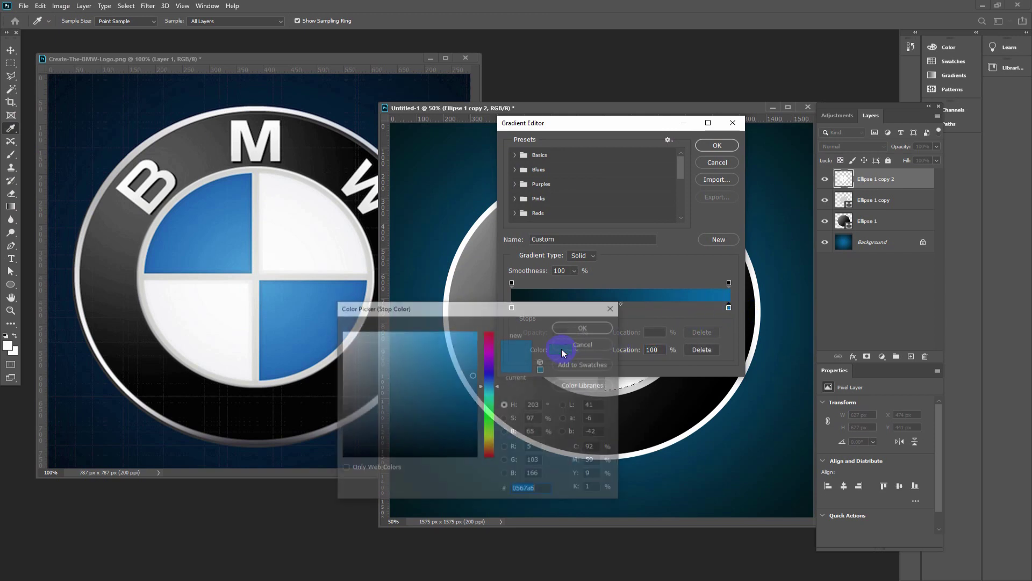
click(274, 288)
click(585, 326)
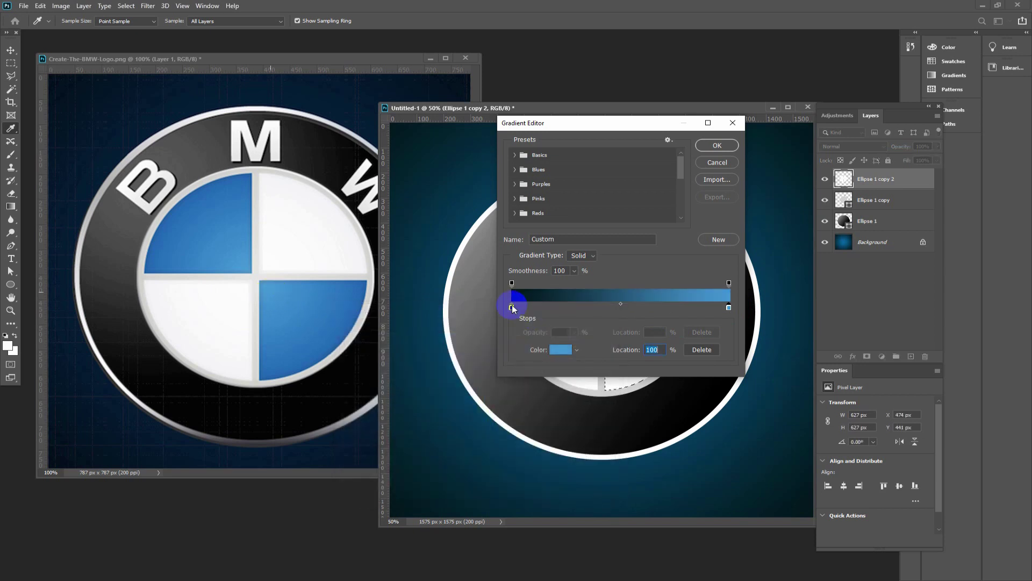
click(512, 307)
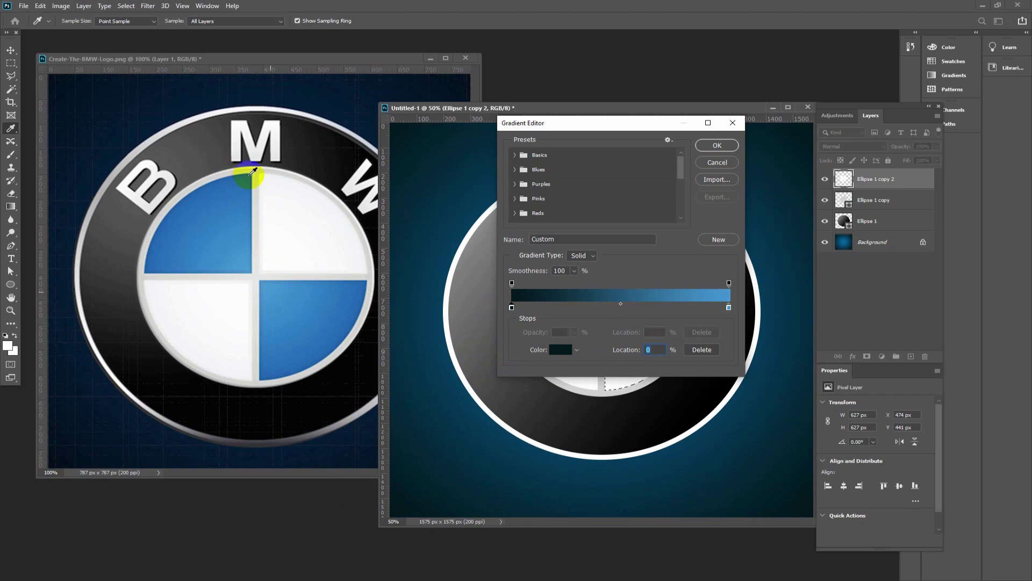
click(249, 174)
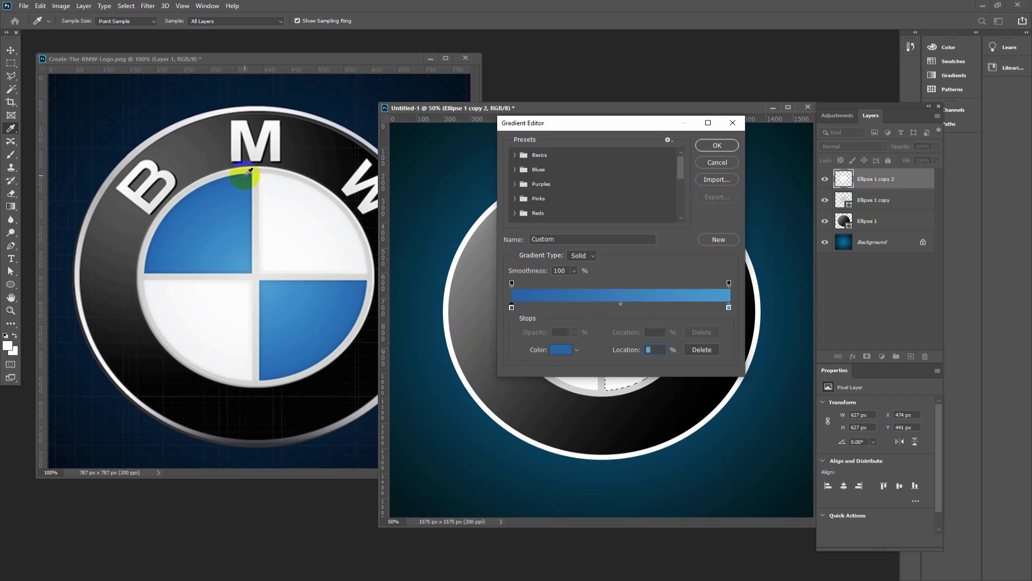
click(711, 144)
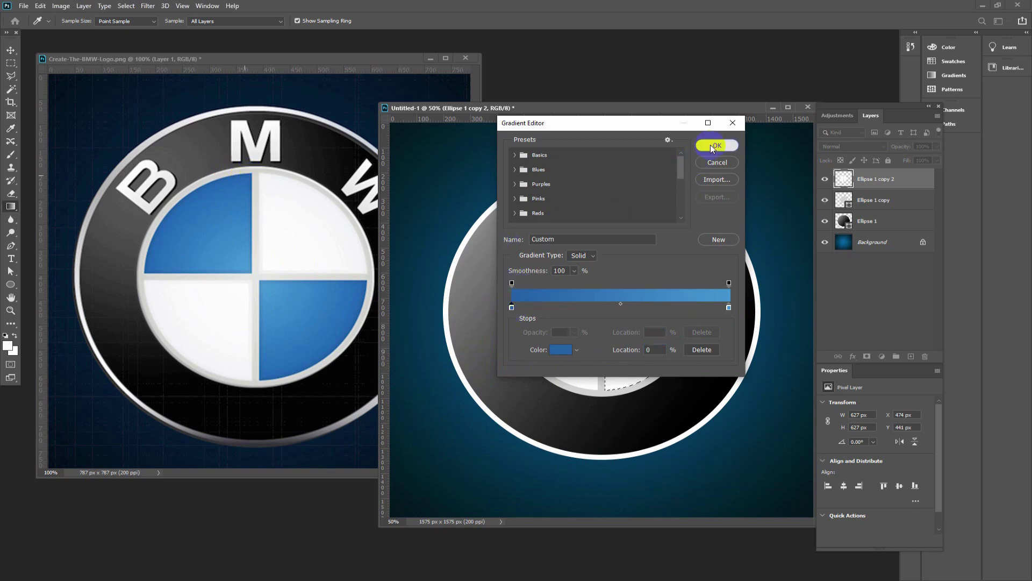
Fill the selected quarters with a radial blue gradient dragged from the centre outward.
drag(606, 321, 601, 308)
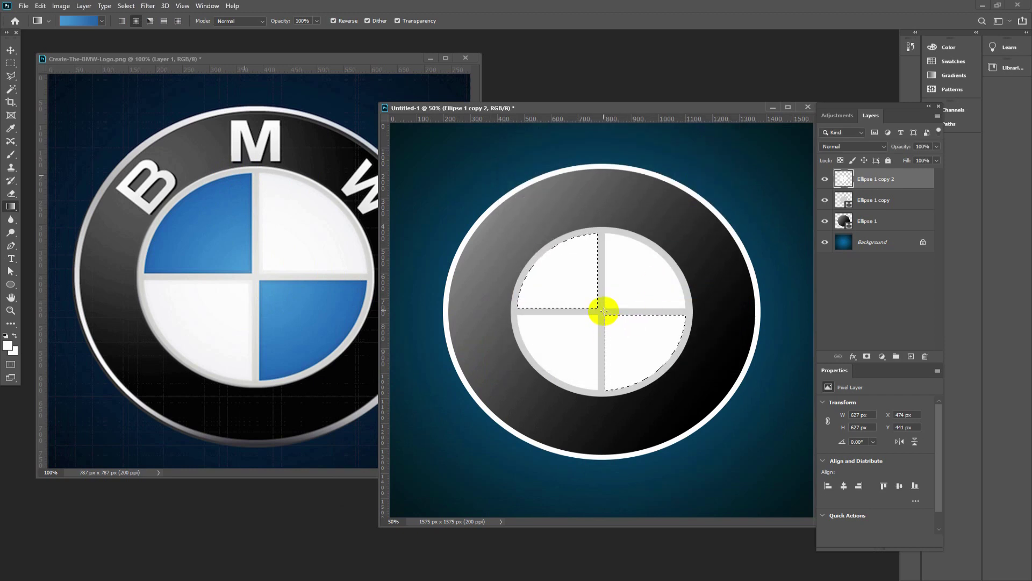
click(630, 308)
drag(602, 313, 670, 373)
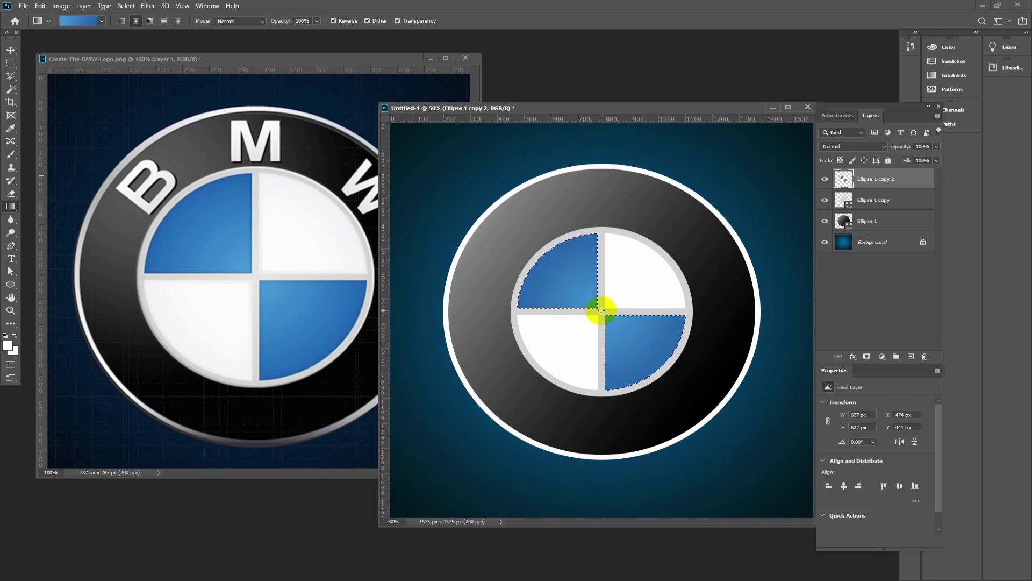
mouse_move(601, 311)
mouse_down()
mouse_move(686, 387)
mouse_move(691, 371)
mouse_up()
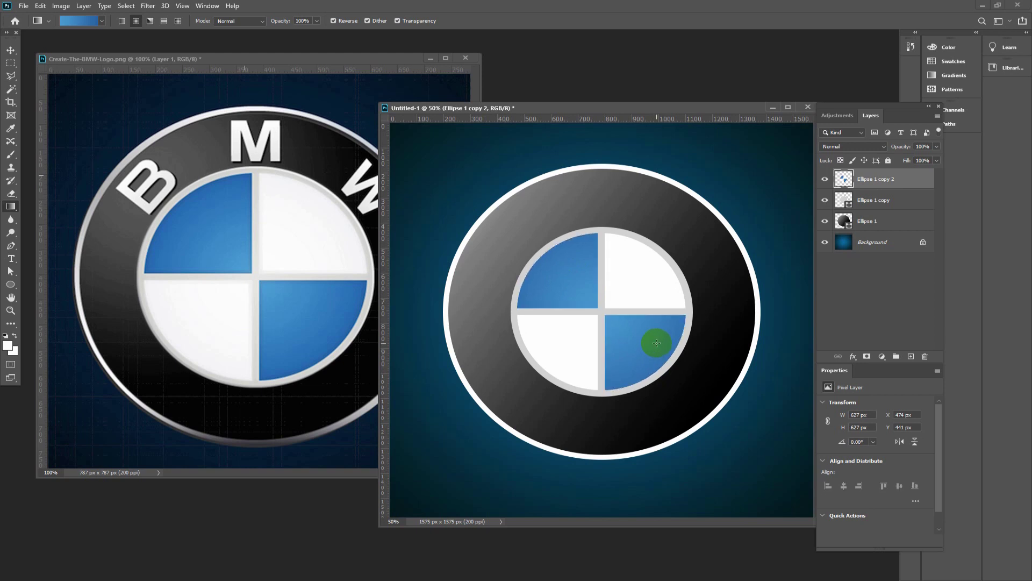
drag(693, 315, 688, 314)
Apply an Inner Bevel & Emboss to the quartered centre at 2% depth and 5 px size.
click(85, 7)
mouse_move(99, 104)
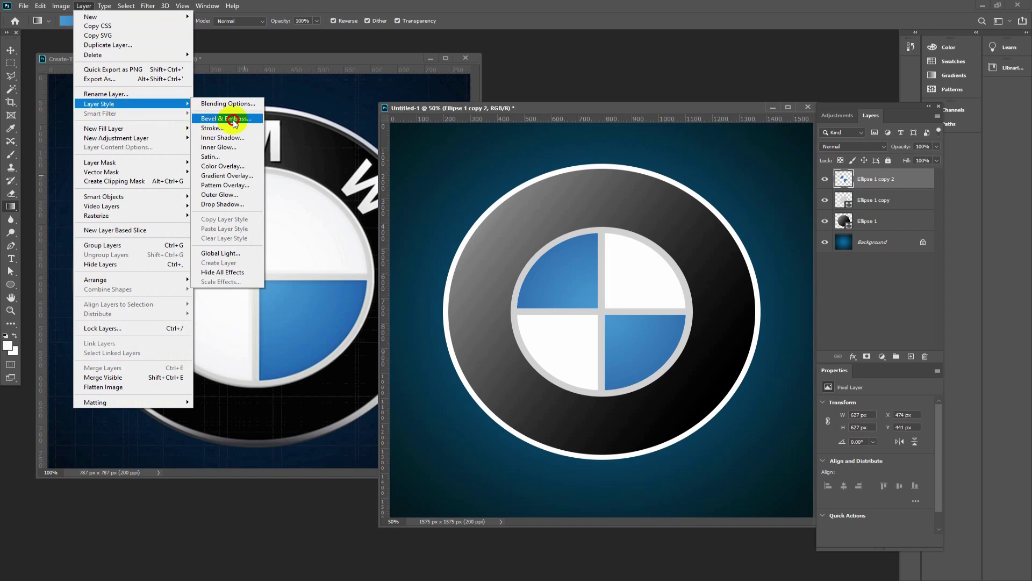
key(Escape)
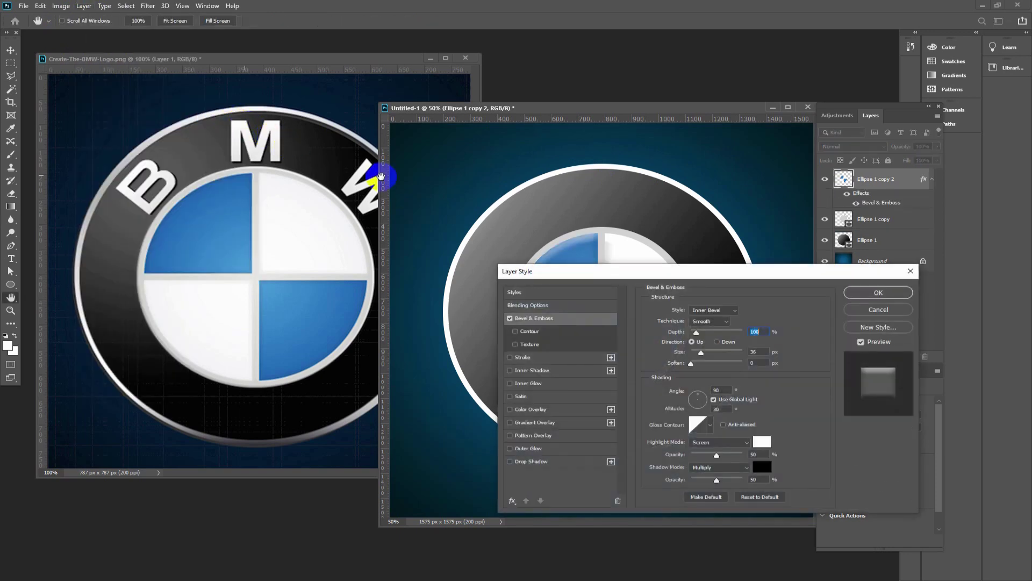
mouse_move(569, 269)
mouse_down()
mouse_move(414, 330)
mouse_move(166, 172)
mouse_up()
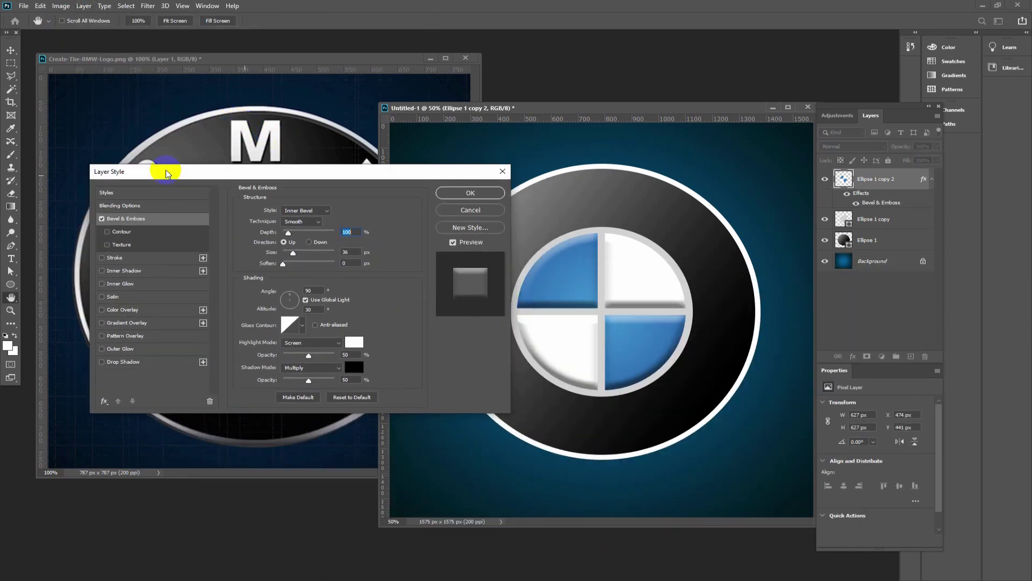
drag(293, 257, 288, 257)
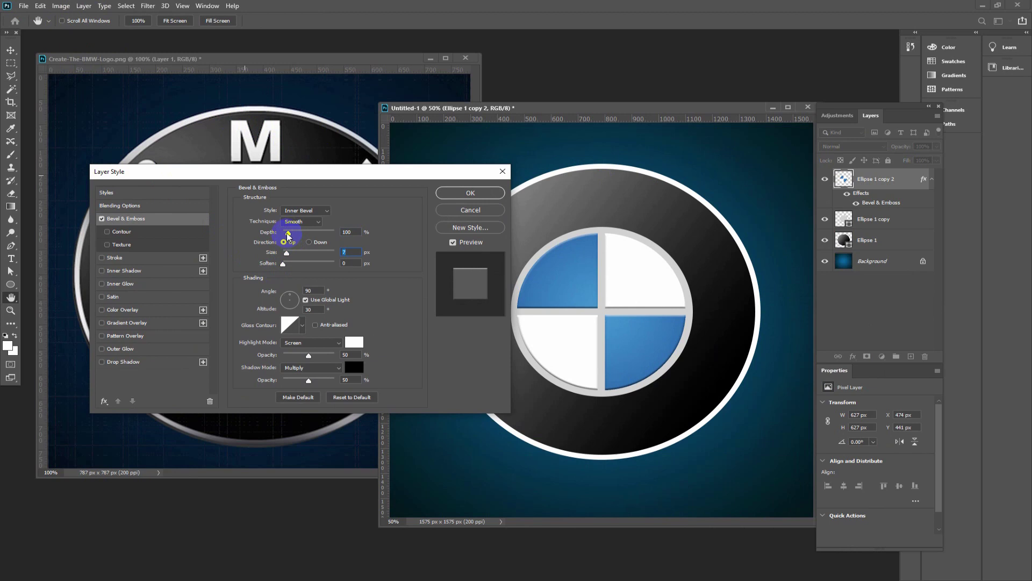
drag(288, 235, 285, 239)
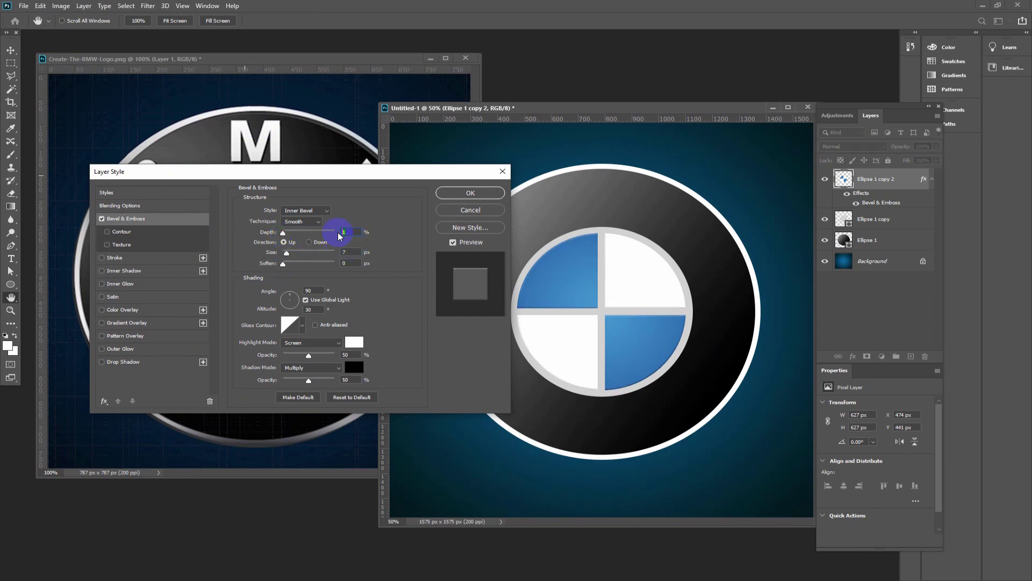
text(2)
drag(352, 250, 335, 250)
click(457, 193)
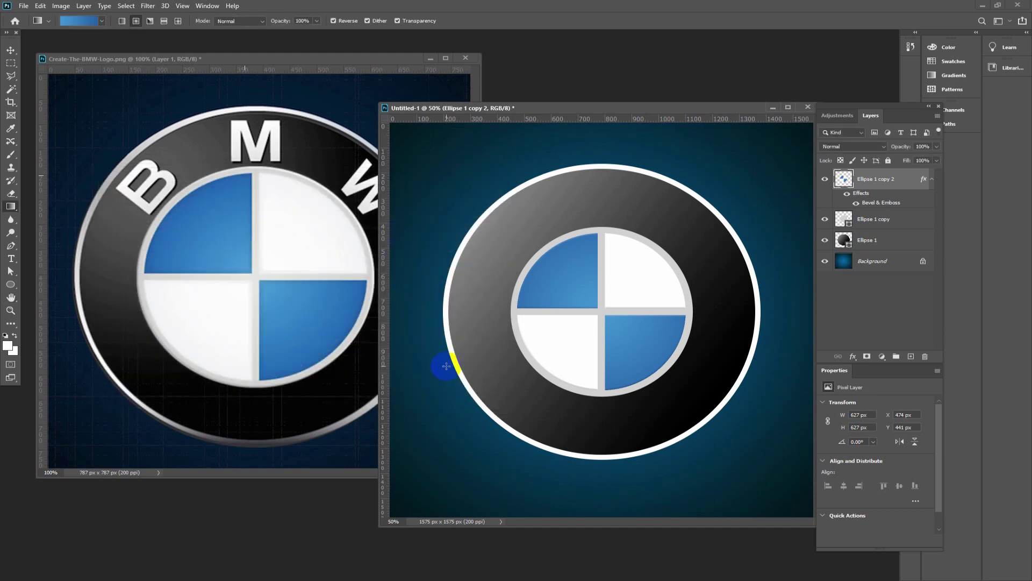
Add an Outer Glow to Ellipse 1 with Normal blend mode, full opacity and a larger size.
click(11, 49)
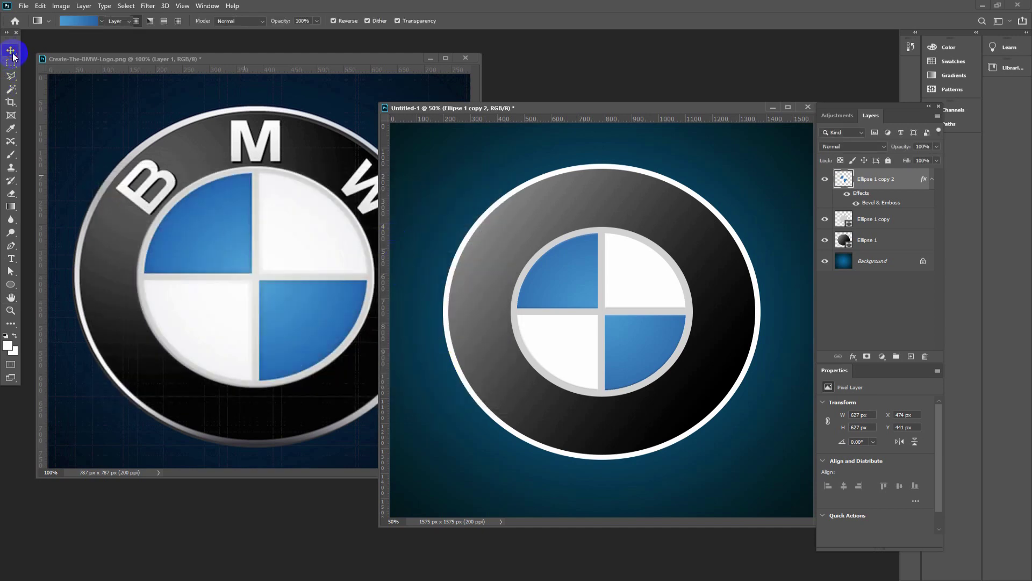
click(708, 255)
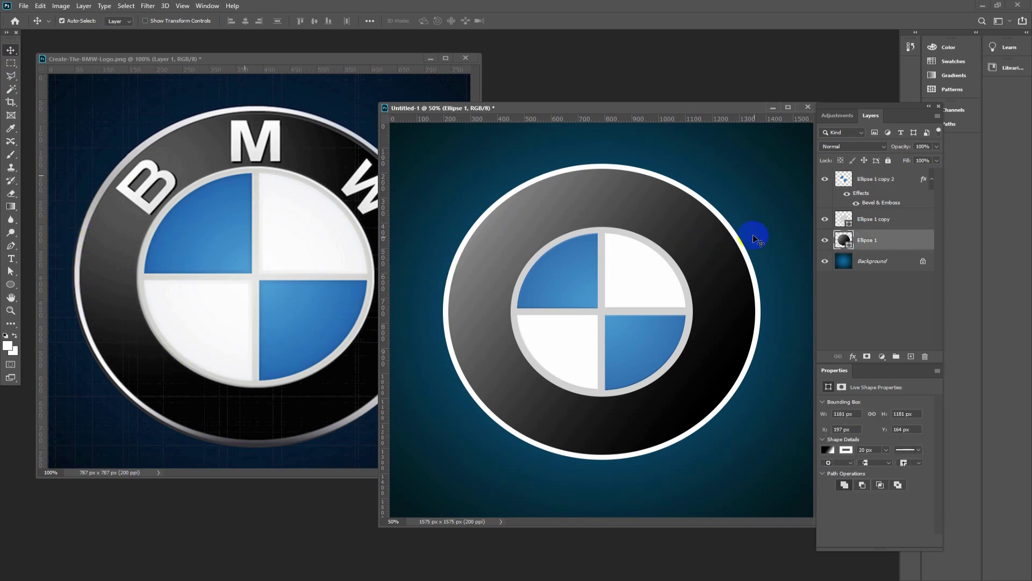
click(722, 269)
click(84, 6)
mouse_move(99, 103)
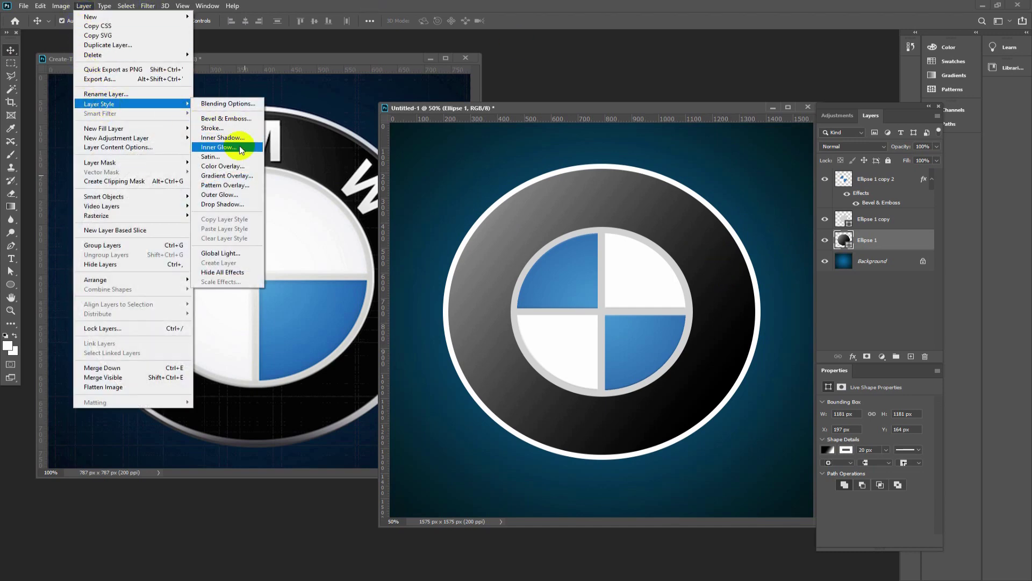
click(236, 194)
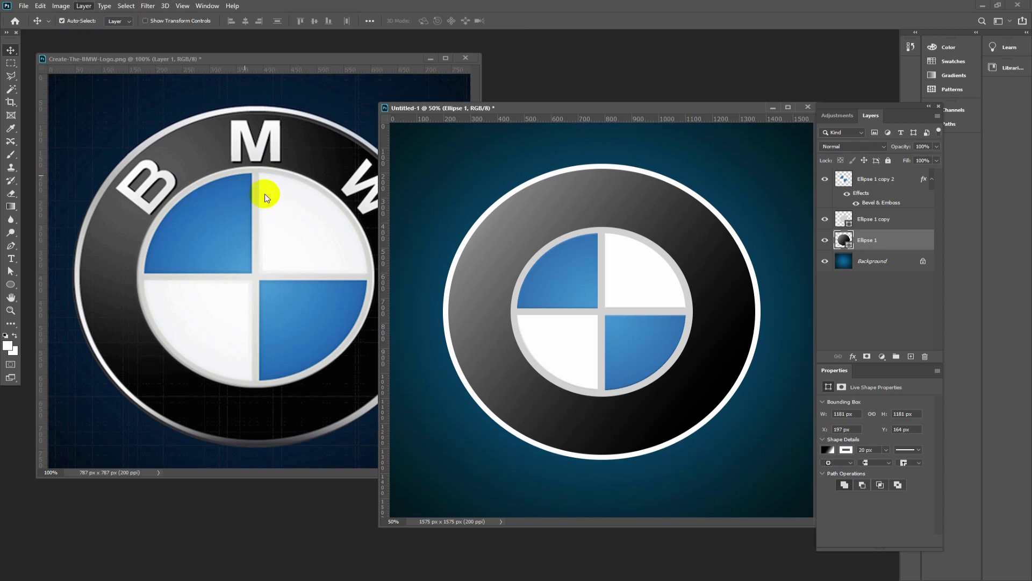
drag(408, 172, 365, 111)
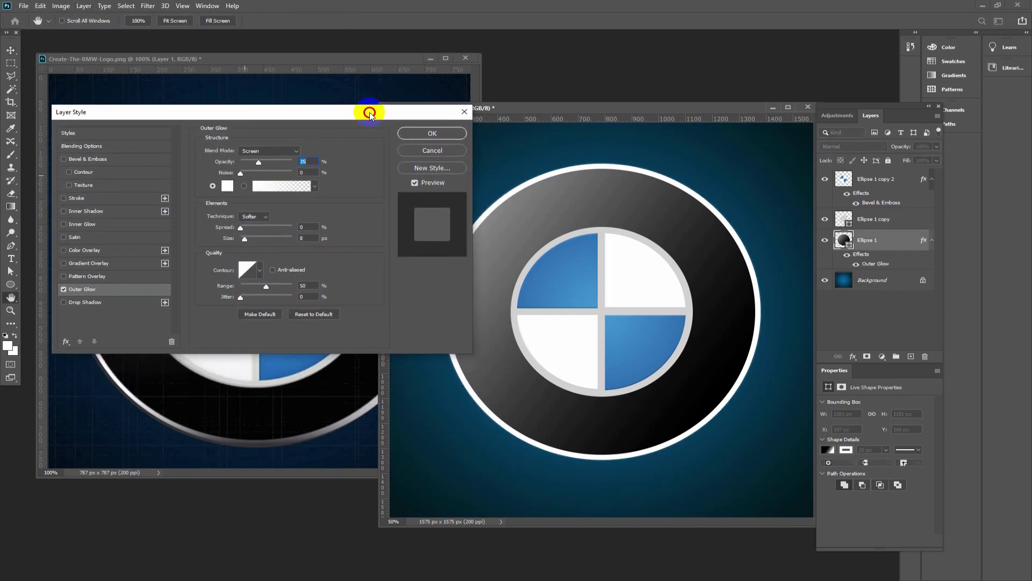
click(265, 150)
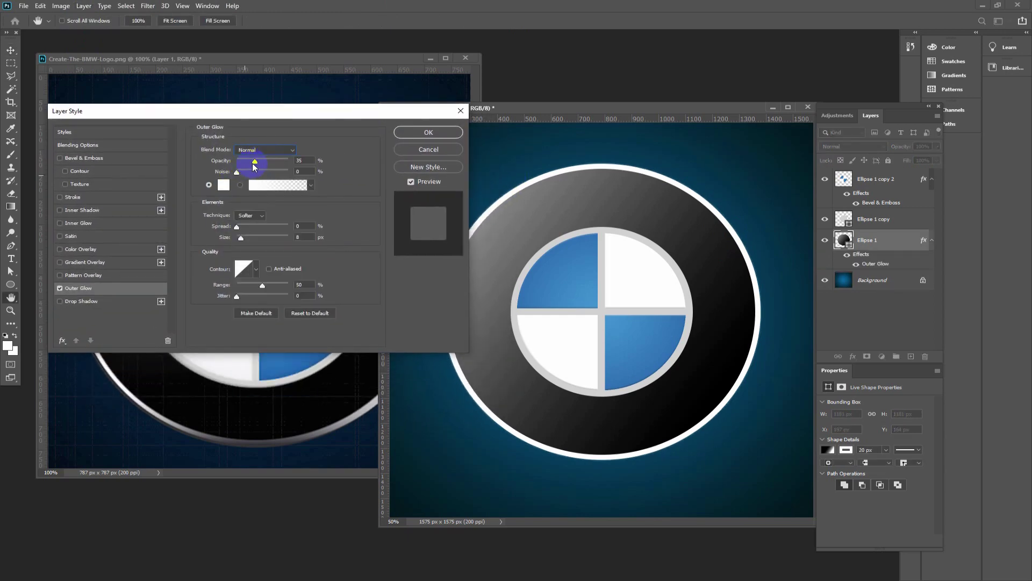
drag(256, 162, 300, 161)
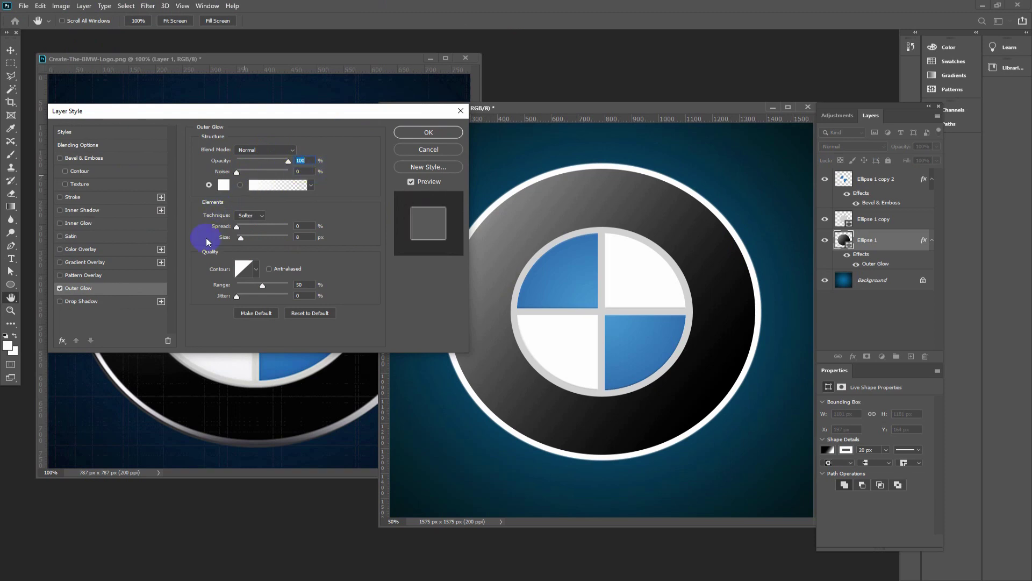
click(222, 183)
mouse_move(240, 237)
mouse_down()
mouse_move(254, 237)
mouse_move(243, 237)
mouse_up()
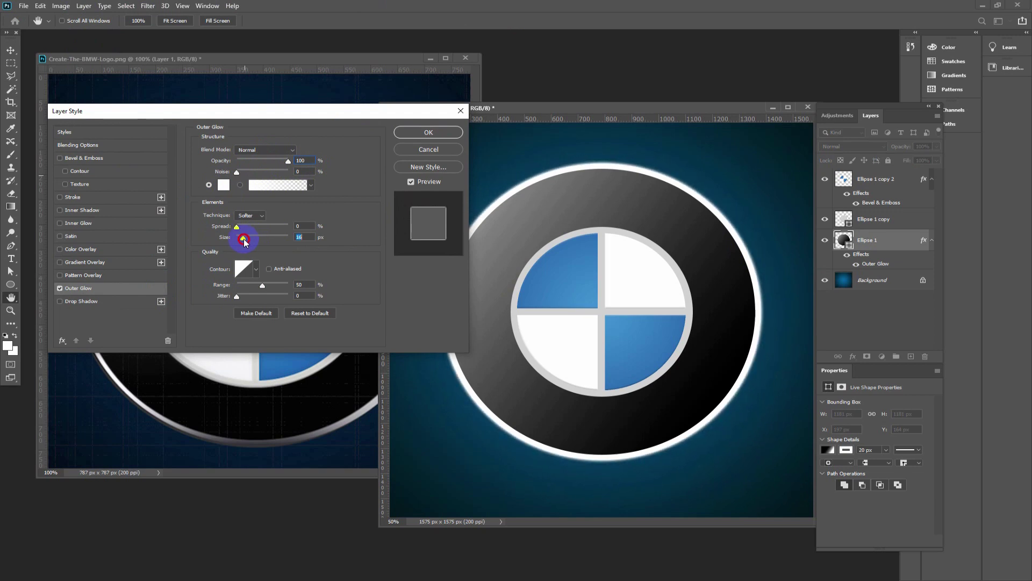
Give the glow a dark grey colour sampled from the reference, 27 px size and 85% opacity.
click(224, 185)
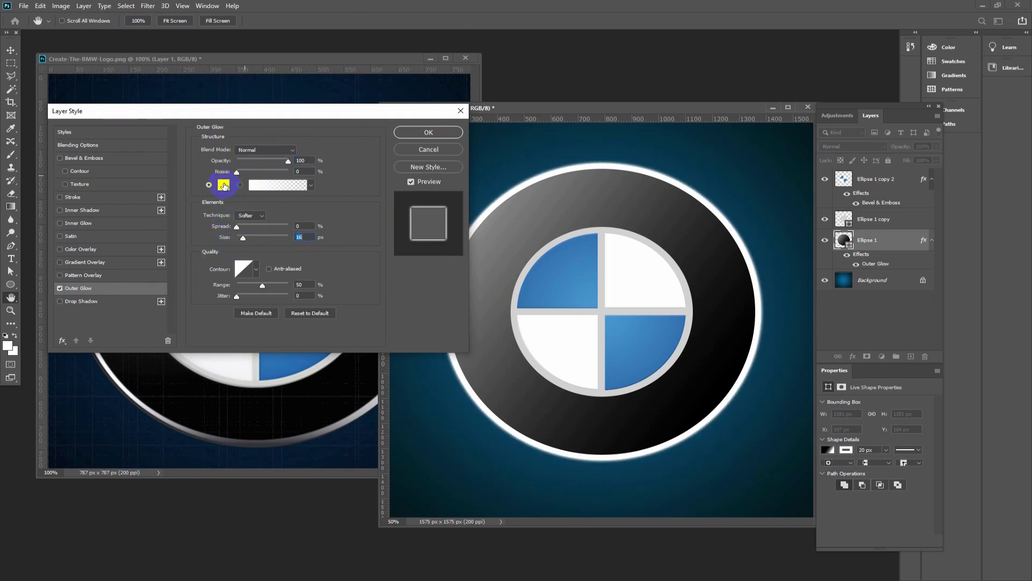
drag(351, 403, 333, 418)
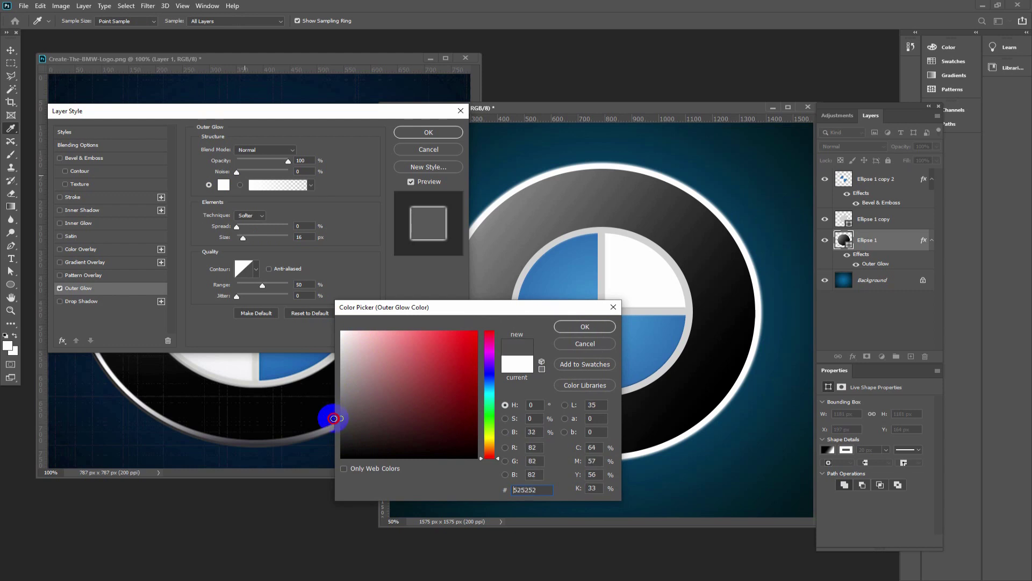
click(578, 330)
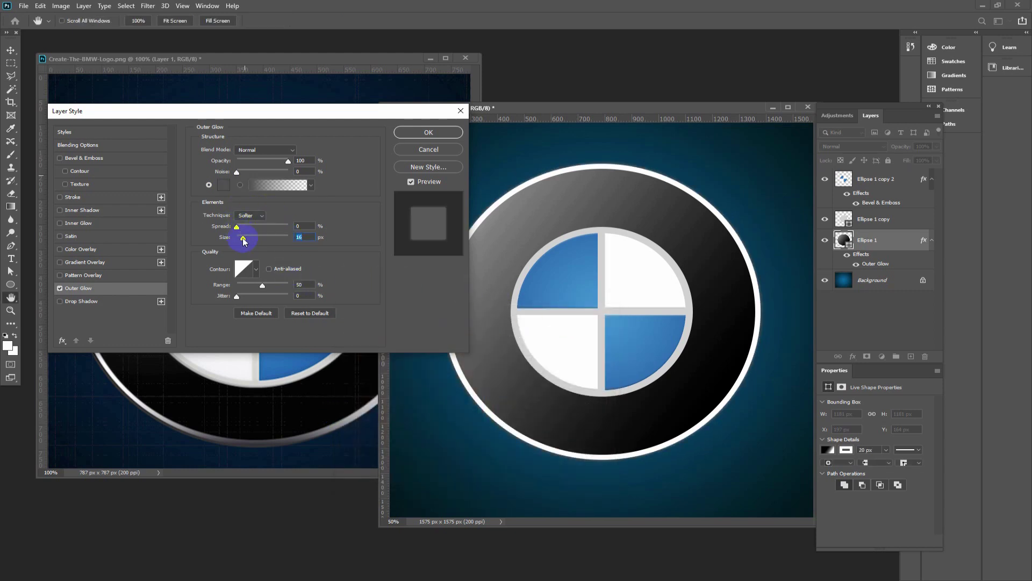
mouse_move(243, 241)
mouse_down()
mouse_move(313, 257)
mouse_move(245, 246)
mouse_up()
click(224, 185)
drag(369, 449, 338, 454)
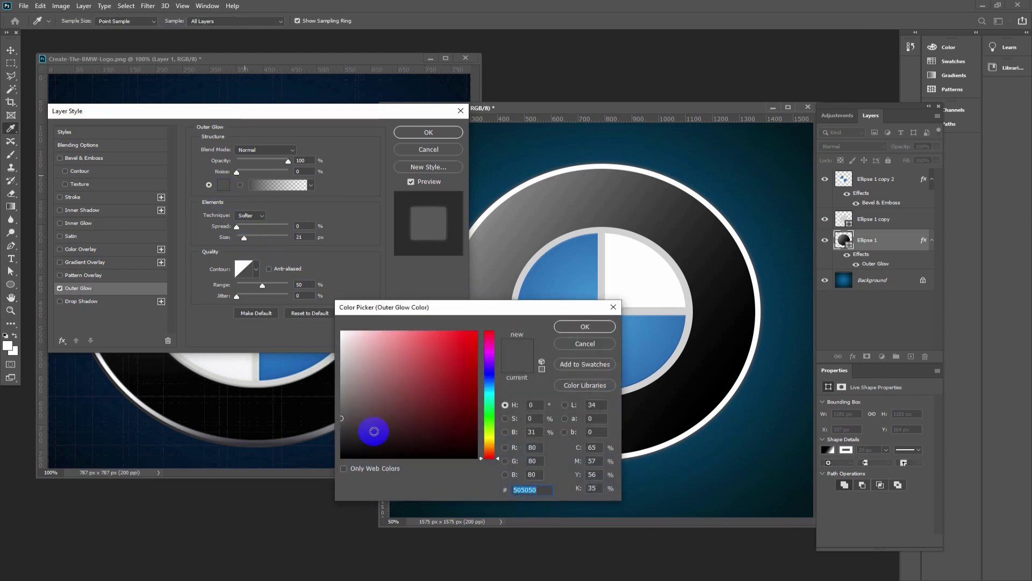
click(574, 327)
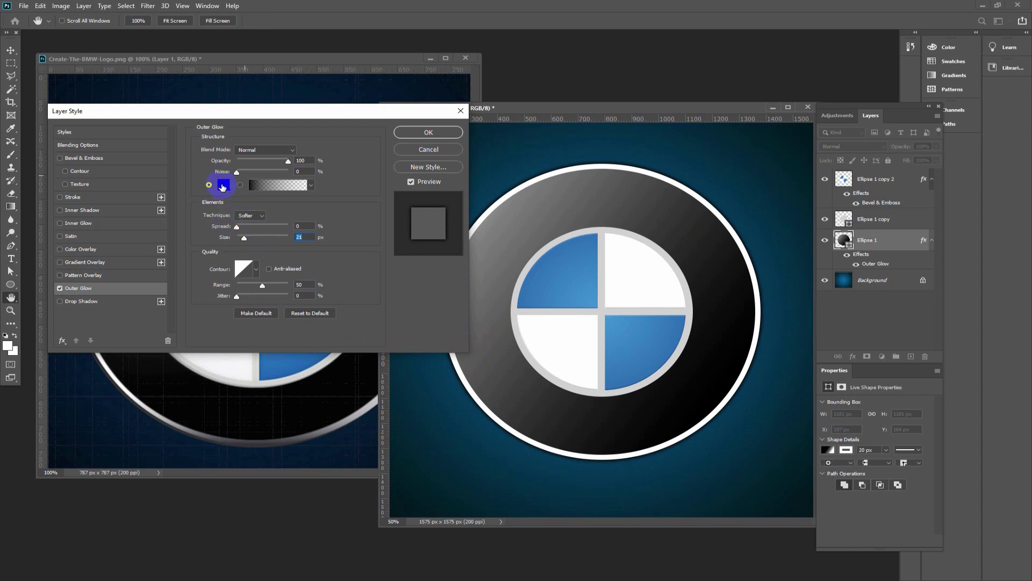
click(223, 184)
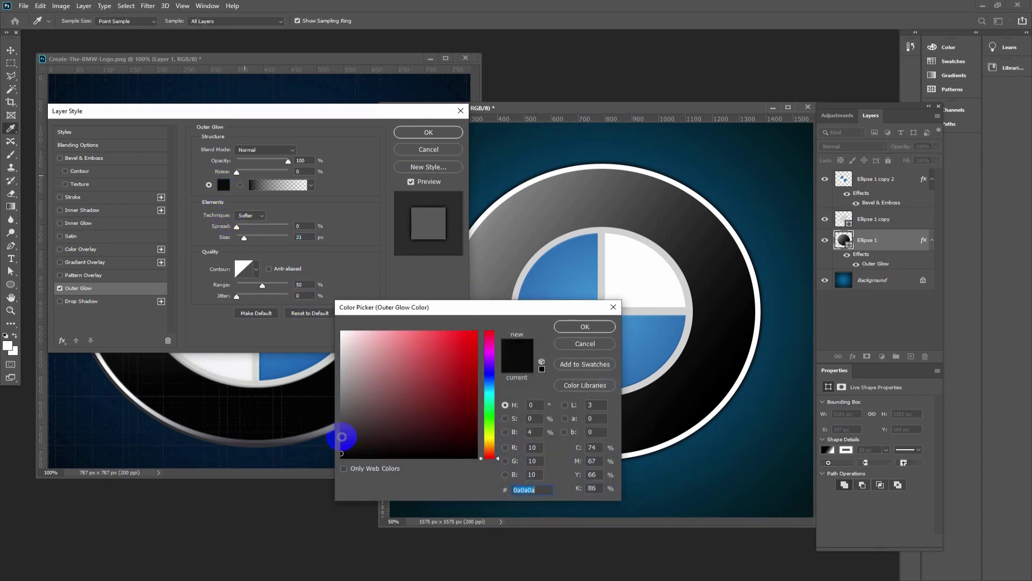
click(342, 436)
click(585, 326)
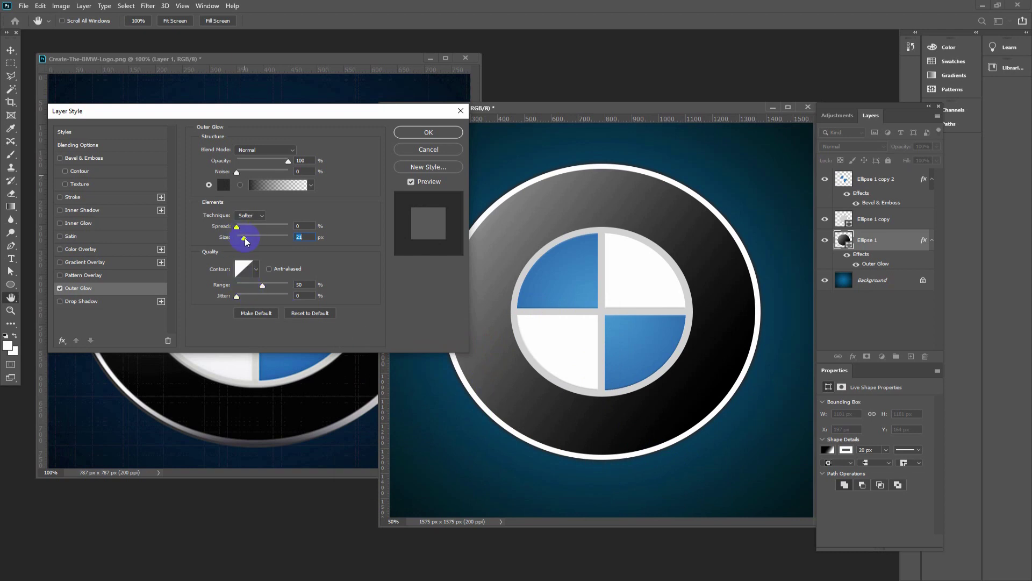
drag(243, 239, 245, 240)
drag(289, 165, 278, 166)
click(405, 133)
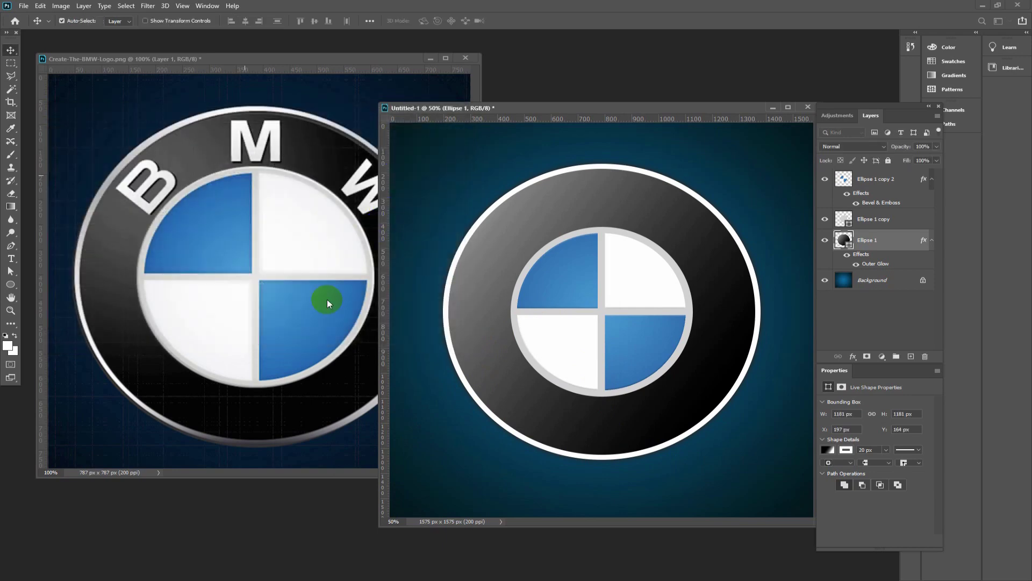
drag(619, 112, 573, 96)
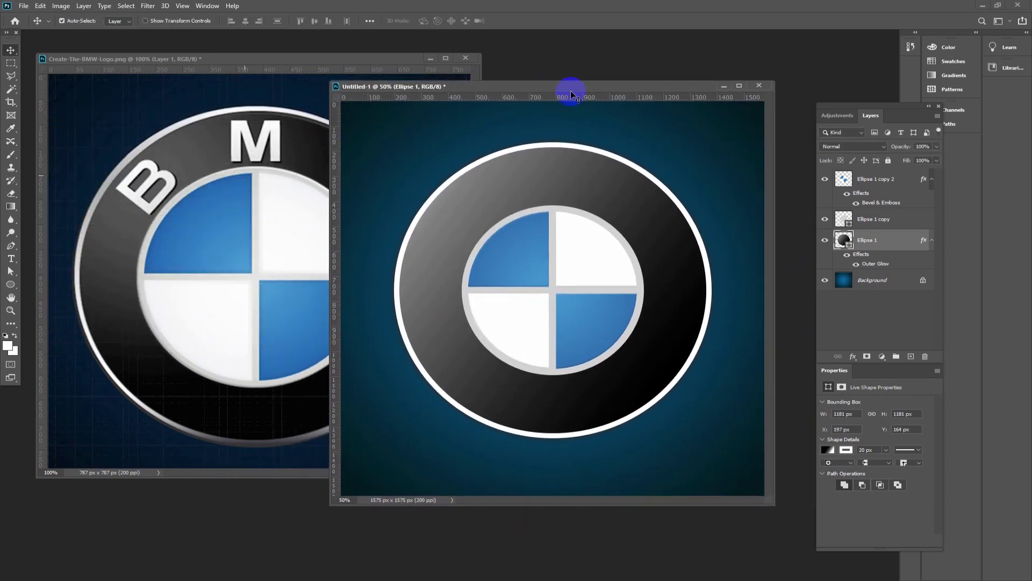
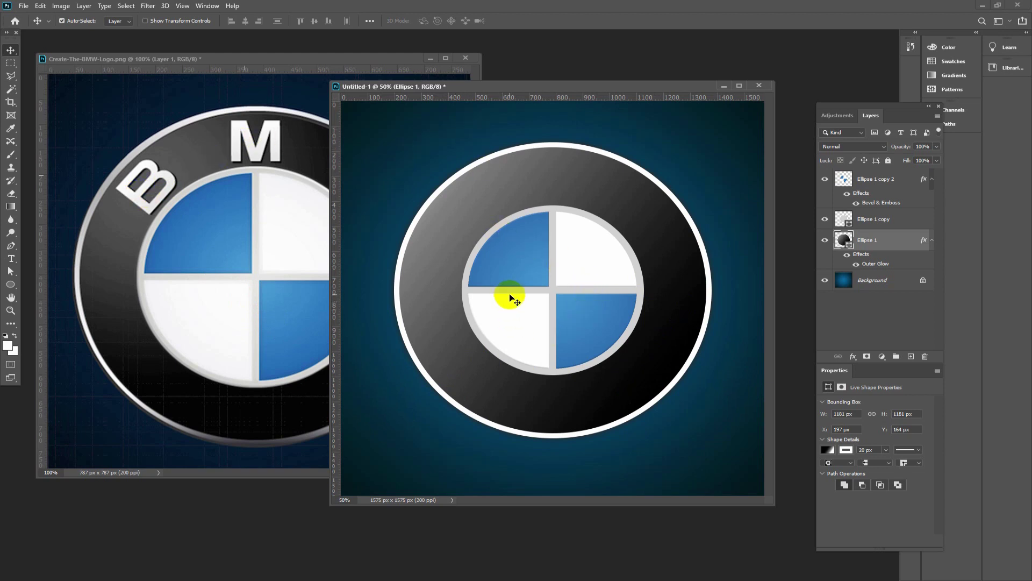
Add a blank Layer 1 above the Ellipse 1 copy 2 layer and choose the Ellipse Tool.
click(895, 179)
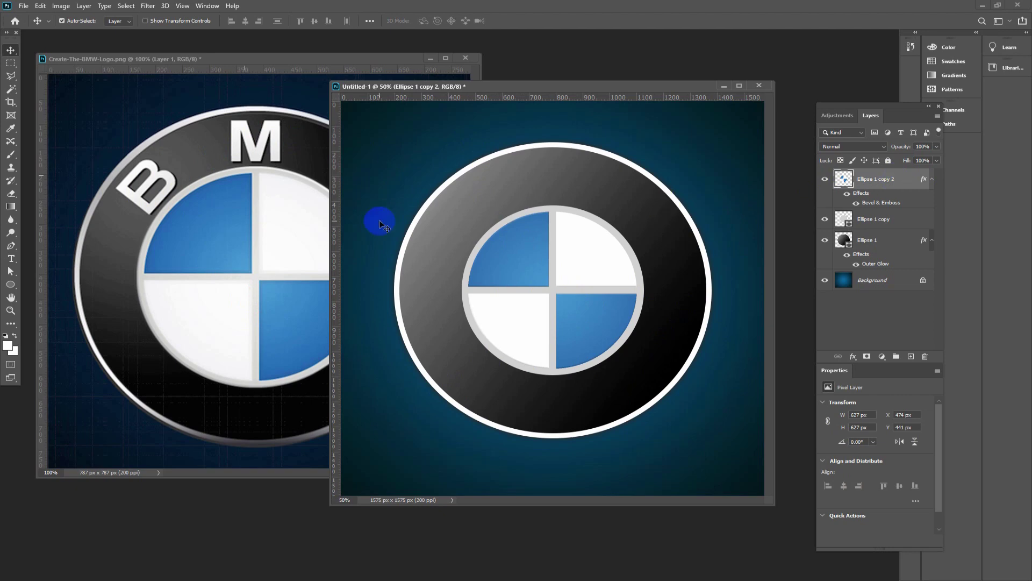
drag(434, 88, 410, 113)
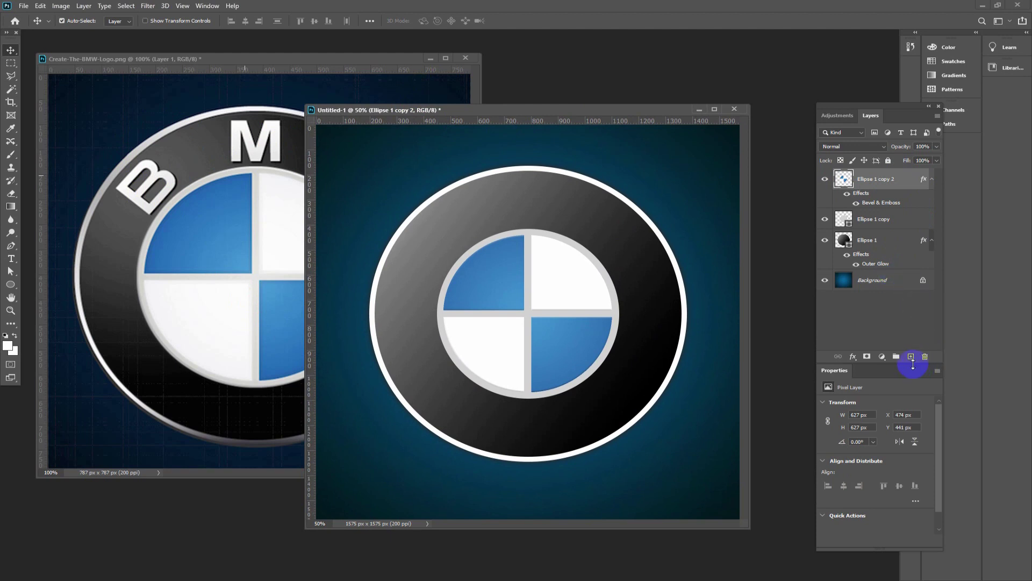
click(913, 357)
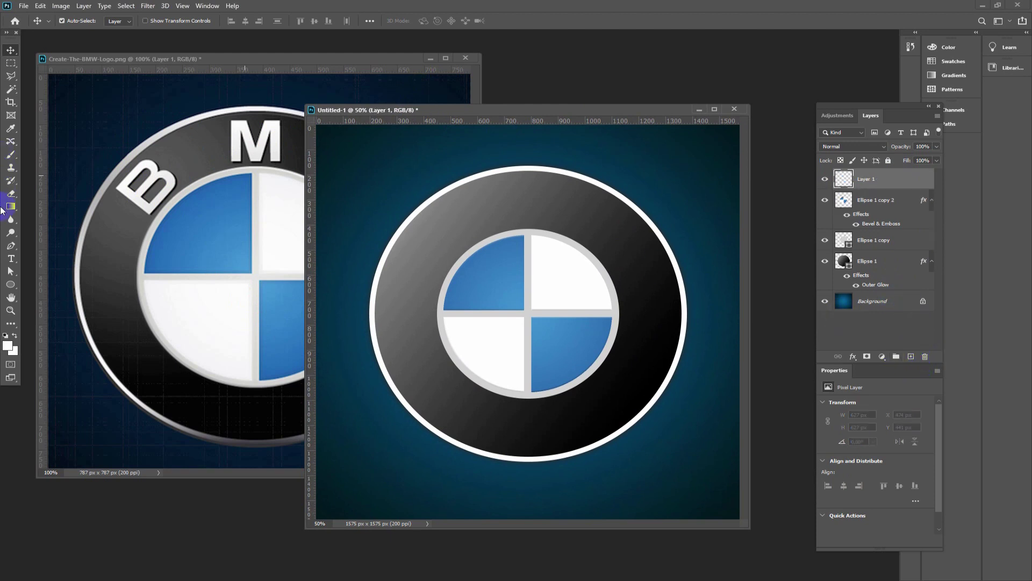
drag(10, 284, 42, 304)
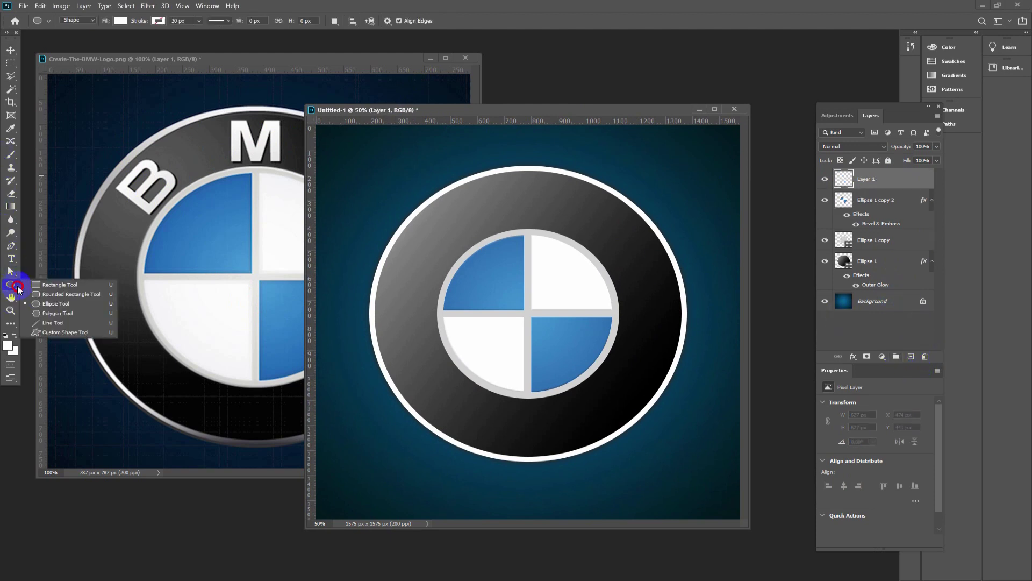
click(42, 304)
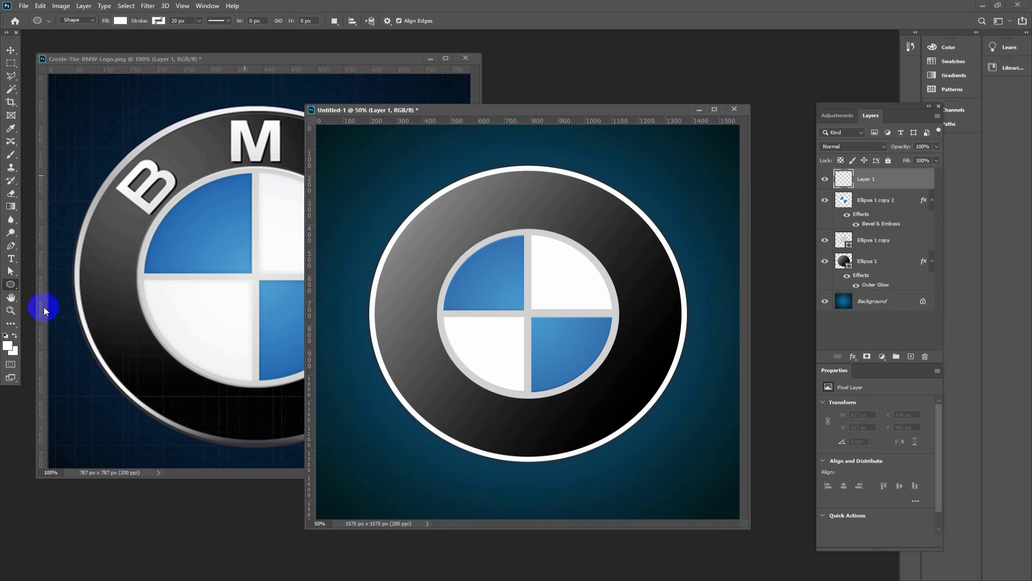
click(71, 21)
Draw a circular path about 772 px wide, centred on the blue-and-white disc, then pick the Type tool.
click(72, 36)
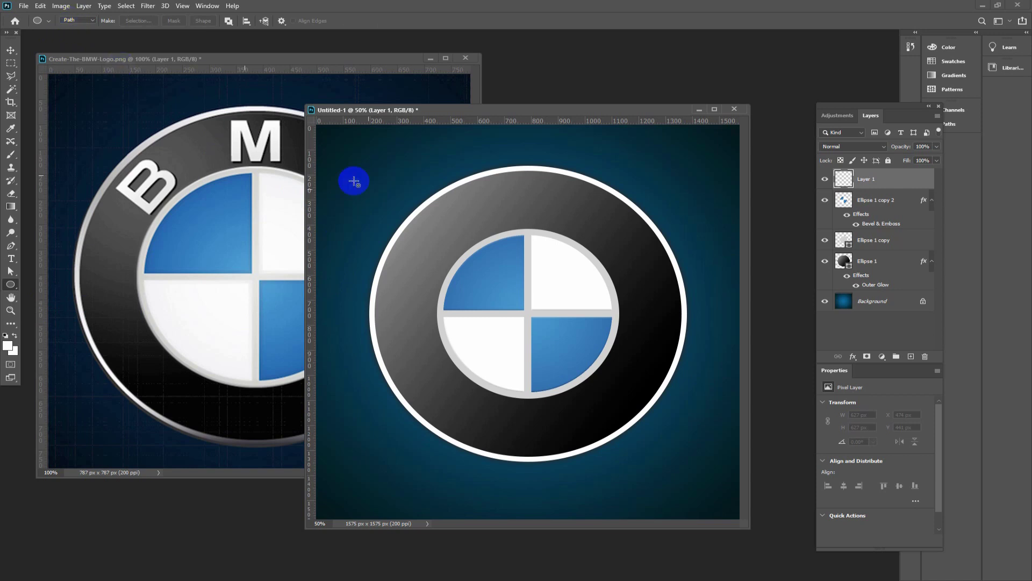
mouse_move(404, 203)
mouse_down()
mouse_move(679, 450)
mouse_move(670, 425)
mouse_move(688, 440)
mouse_move(668, 417)
mouse_up()
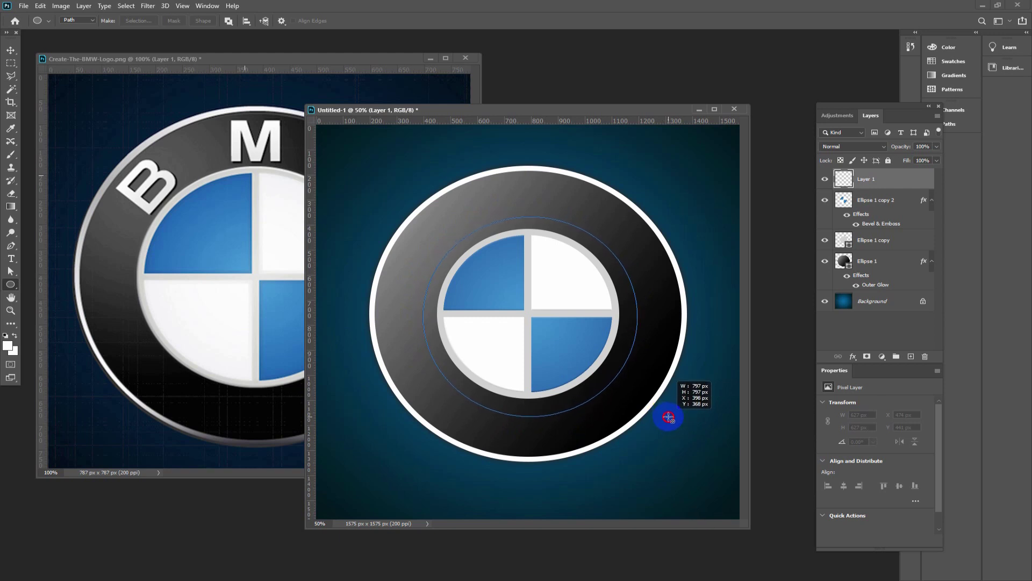
drag(668, 416, 666, 412)
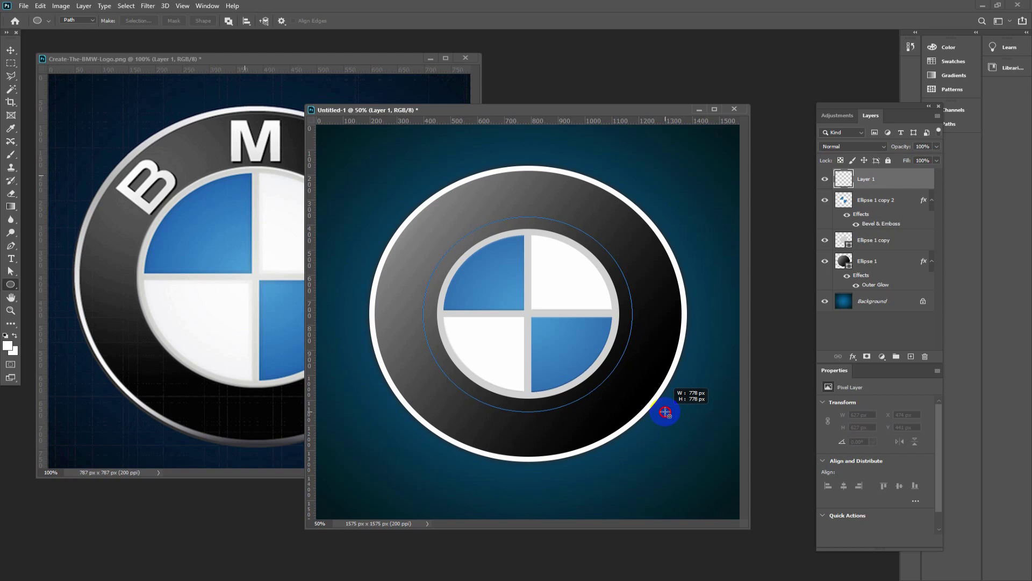
key(space)
drag(666, 412, 667, 412)
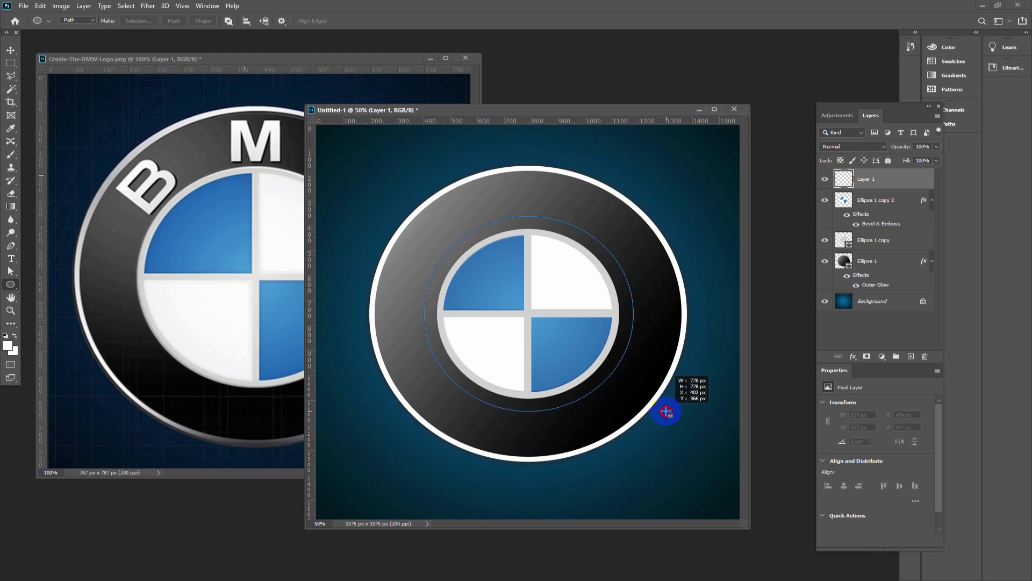
drag(667, 411, 663, 410)
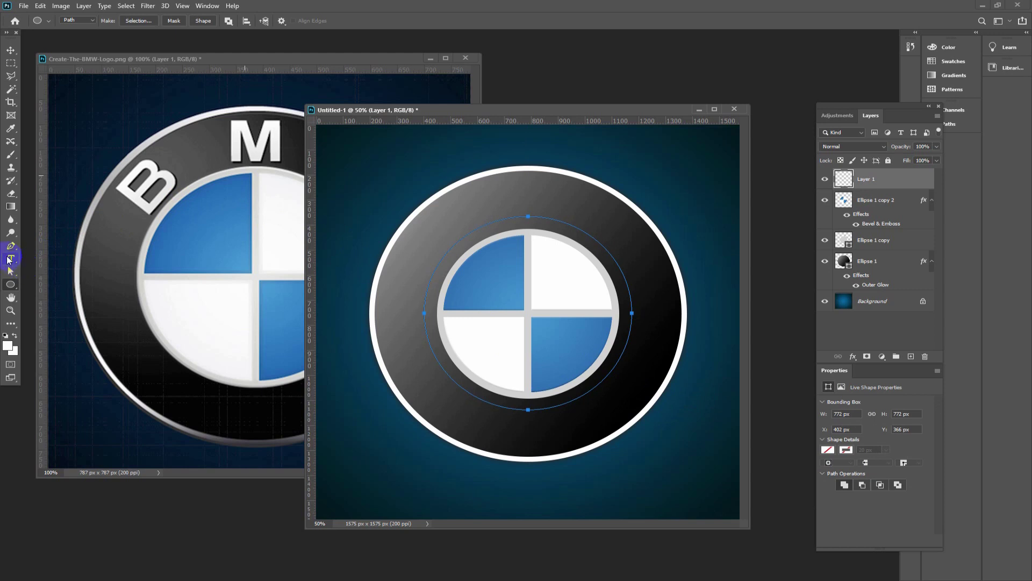
click(11, 259)
click(51, 257)
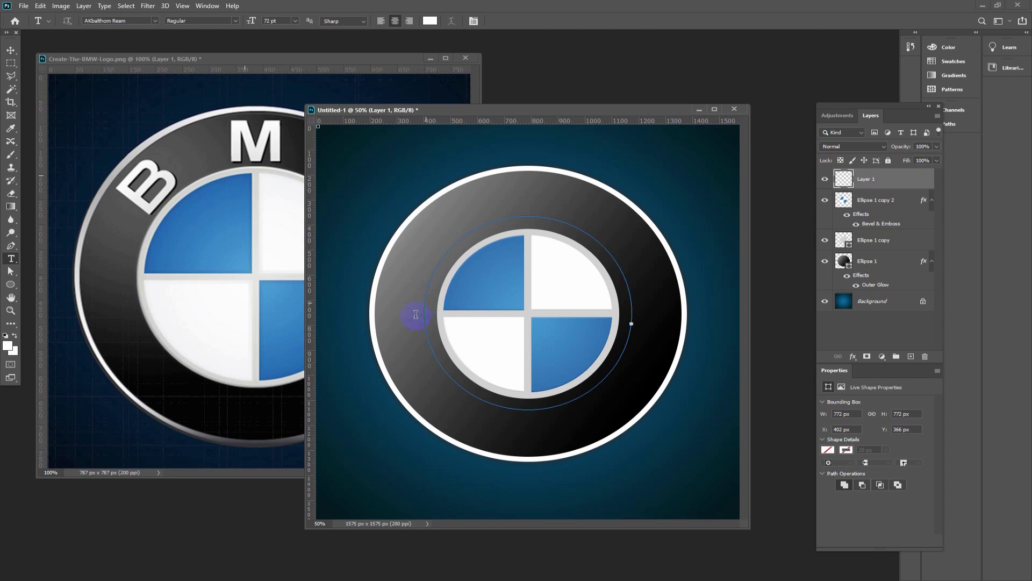
Type 'BMW' on the circular path at the ring's left, removing the extra space between B and M.
click(408, 299)
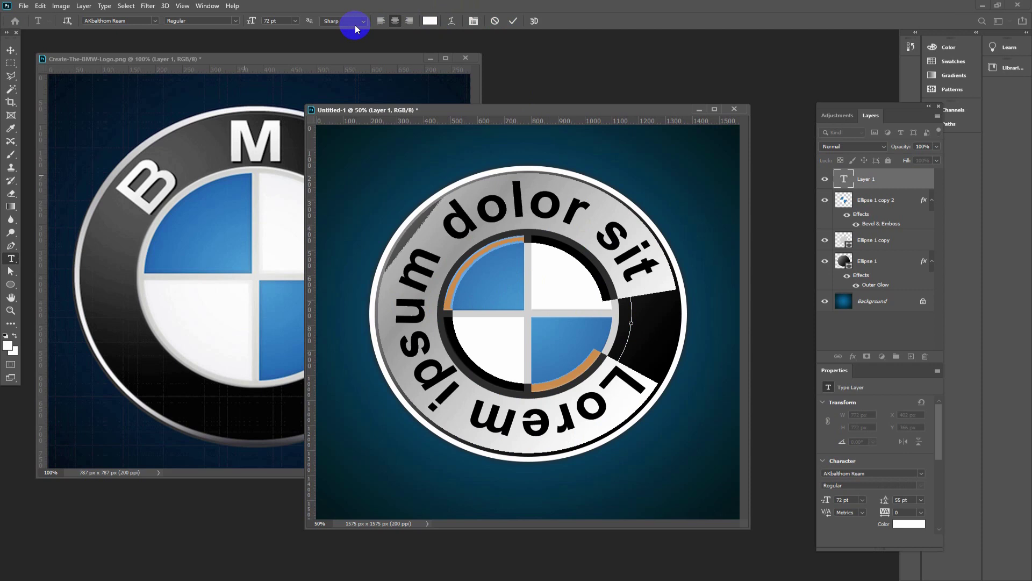
text(BMW)
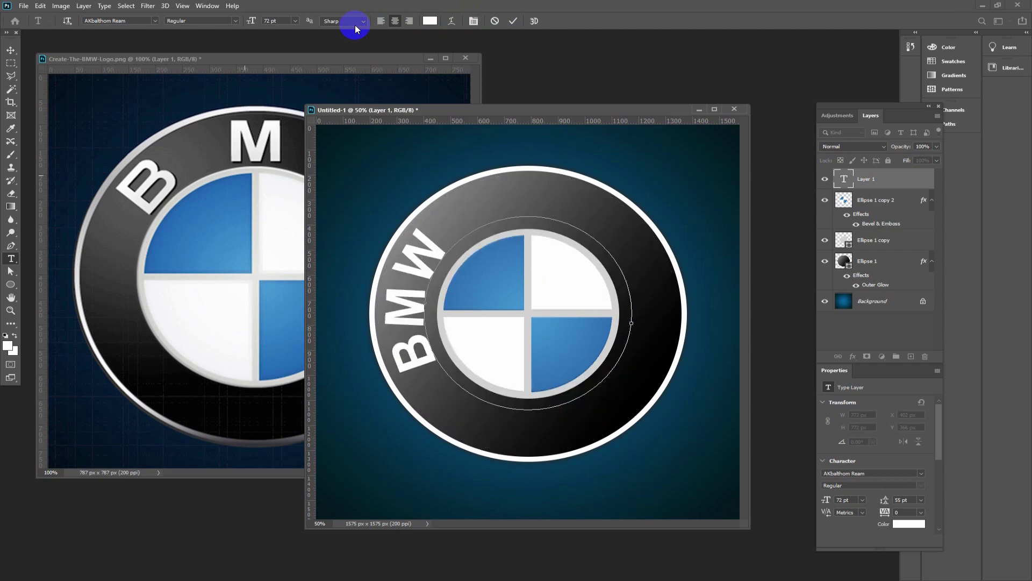
drag(408, 350, 417, 362)
click(413, 331)
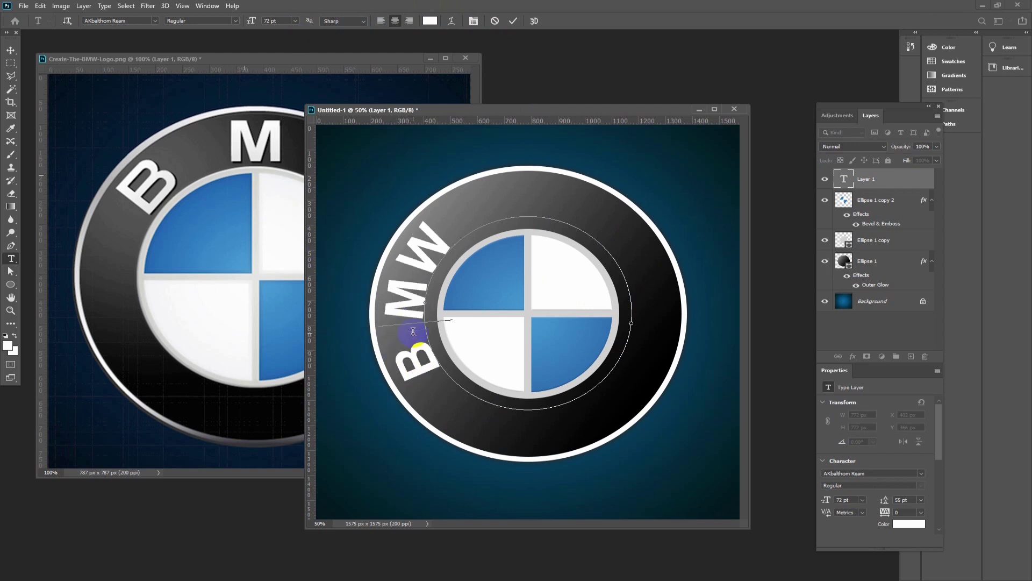
key(BackSpace)
mouse_move(414, 350)
mouse_down()
mouse_move(424, 363)
mouse_move(401, 111)
mouse_up()
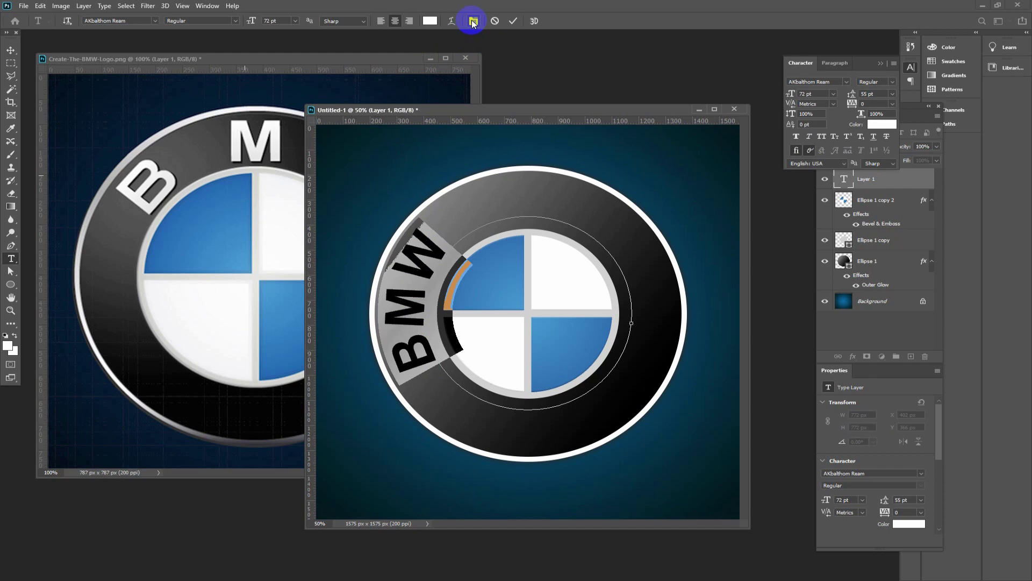
Bring out the Character panel and set the BMW letter spacing to 200.
drag(862, 61, 741, 174)
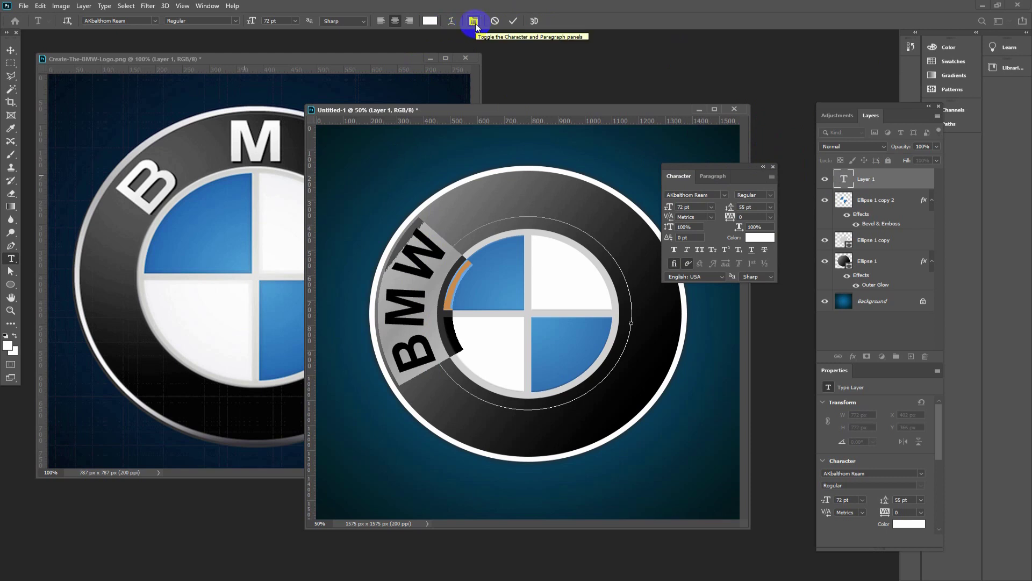
click(771, 217)
click(754, 334)
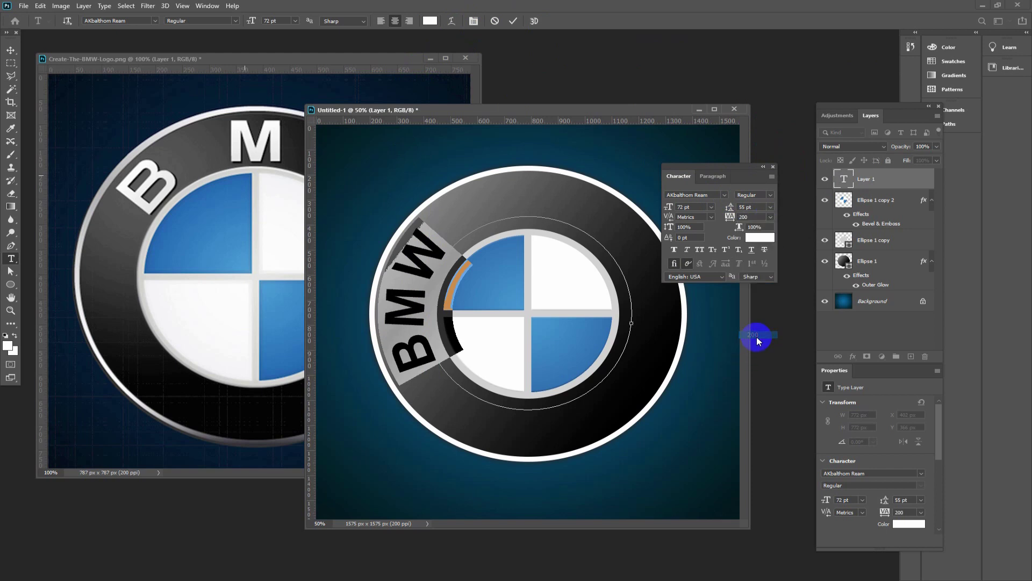
click(768, 227)
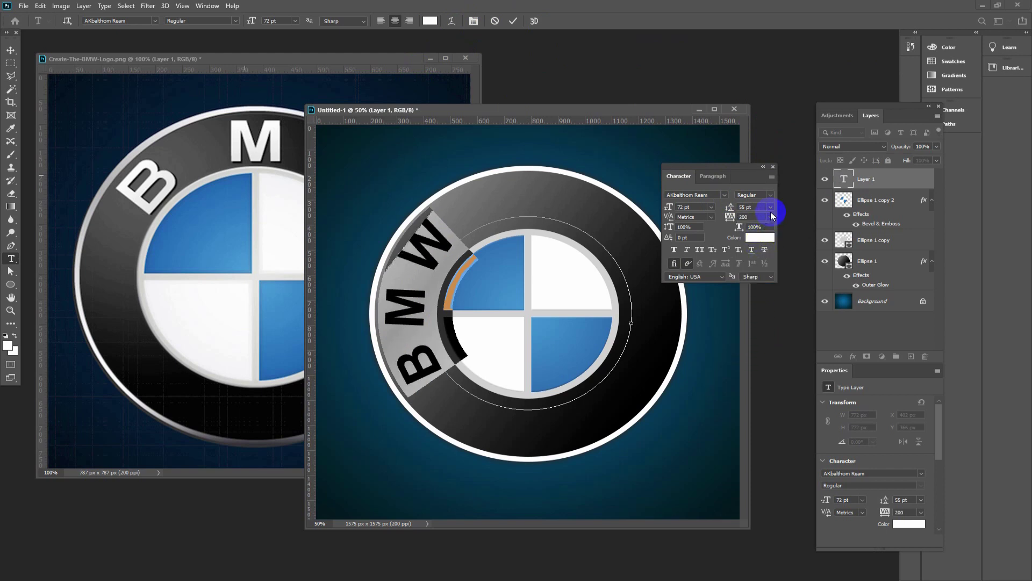
click(734, 216)
click(769, 239)
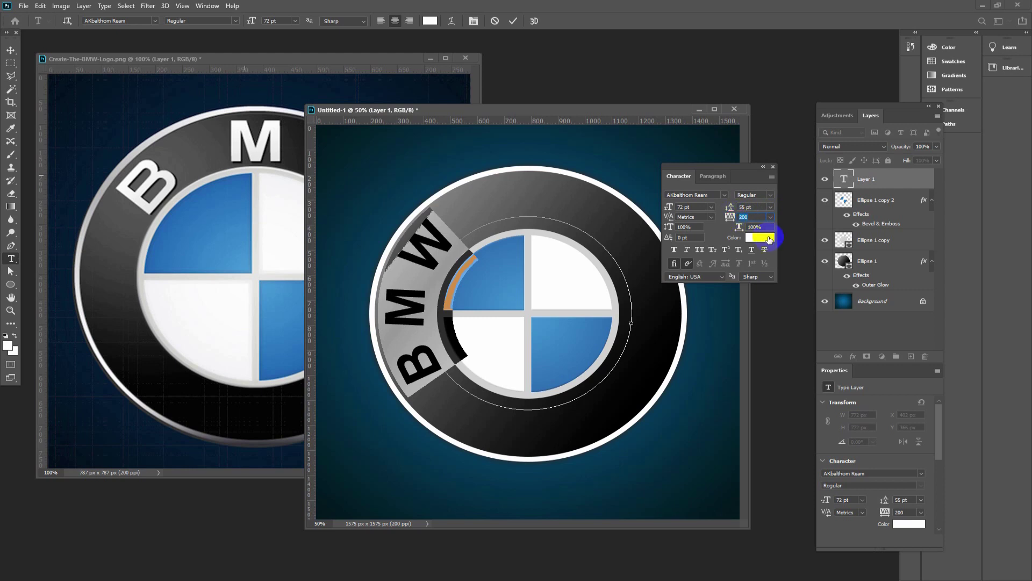
click(415, 354)
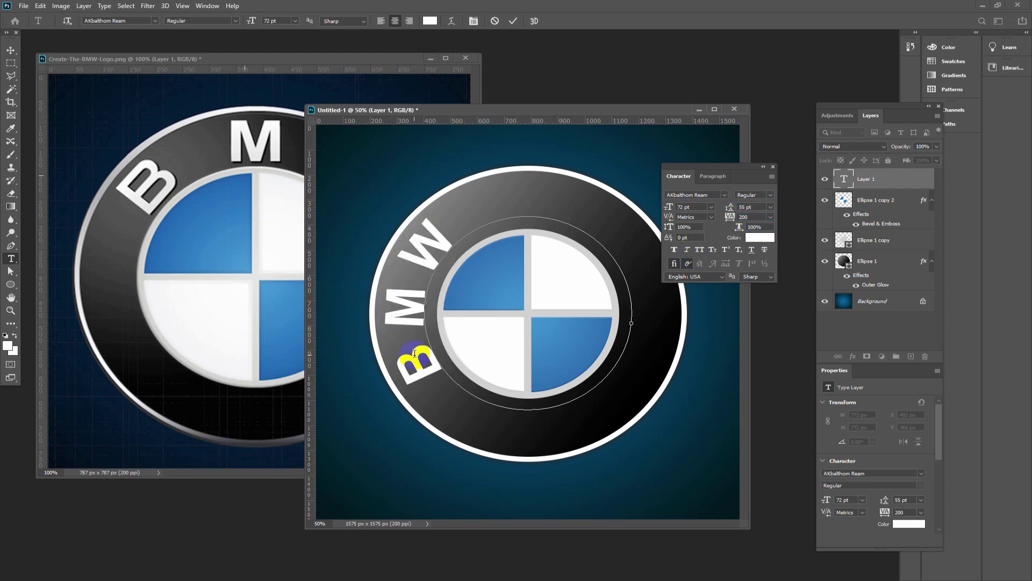
Fine-tune the spacing around the B and slide the letters along the ring.
drag(414, 354, 434, 364)
key(alt+Right)
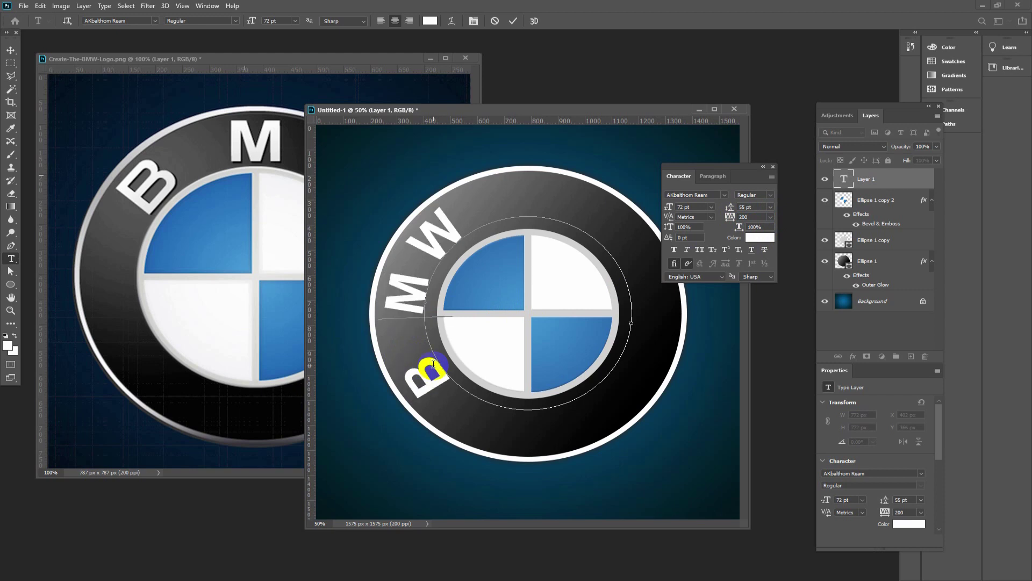
key(alt+Right)
key(alt+Left)
key(alt+Left)
mouse_move(430, 380)
mouse_down()
mouse_move(451, 382)
mouse_move(418, 293)
mouse_up()
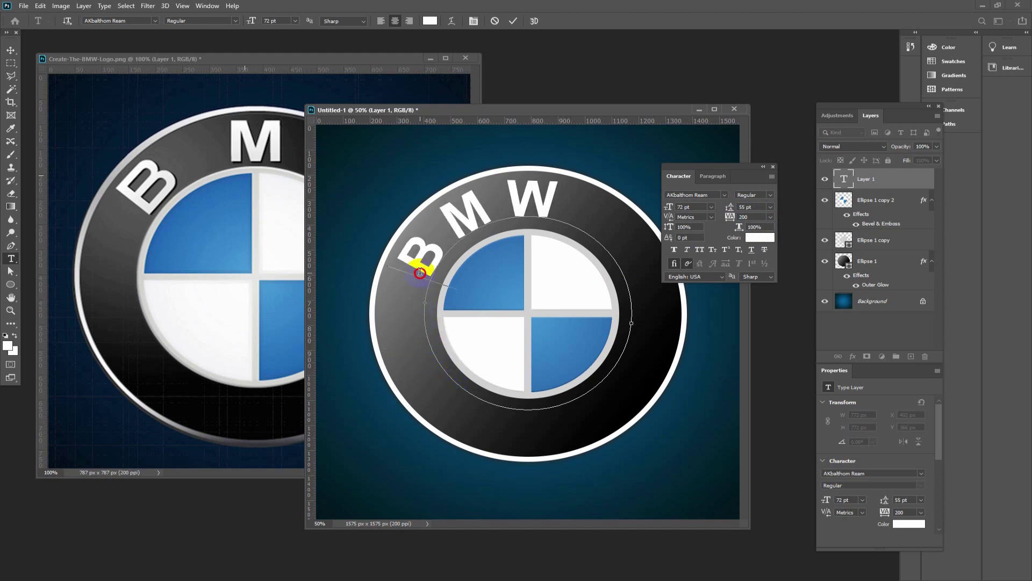
Try letter spacing of 400 and then 600 on the whole BMW text.
drag(422, 263, 569, 219)
click(734, 218)
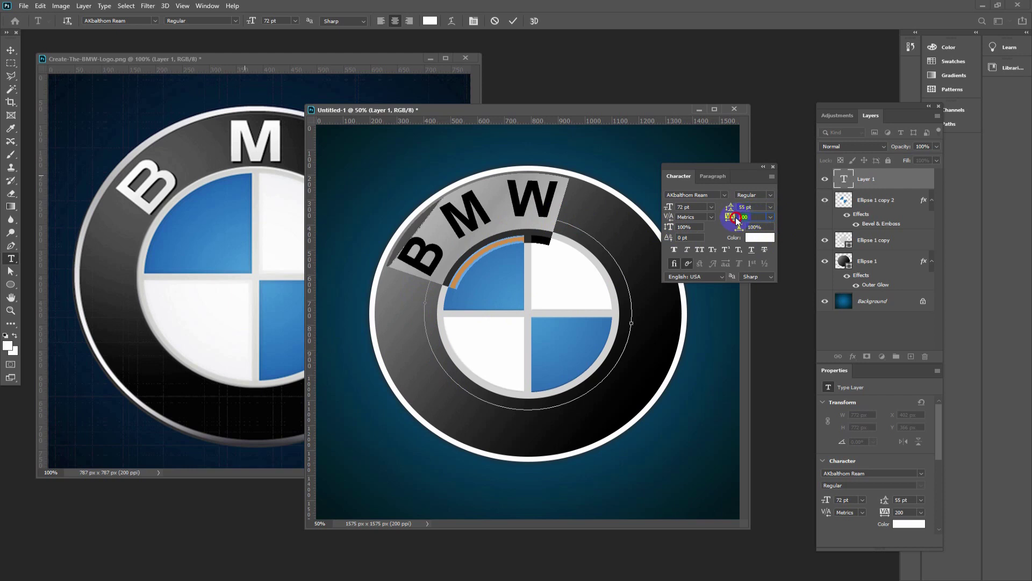
text(40)
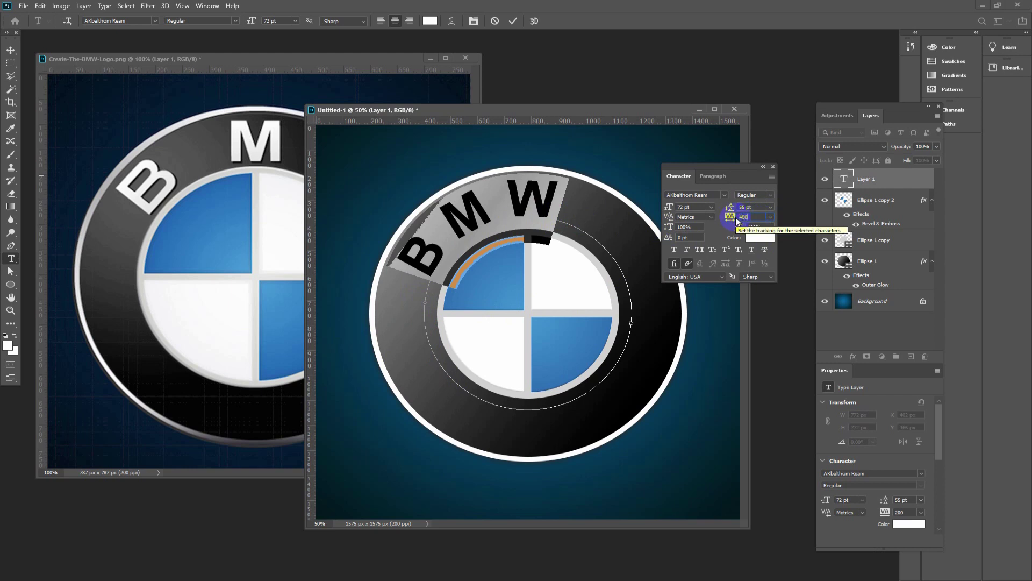
key(Return)
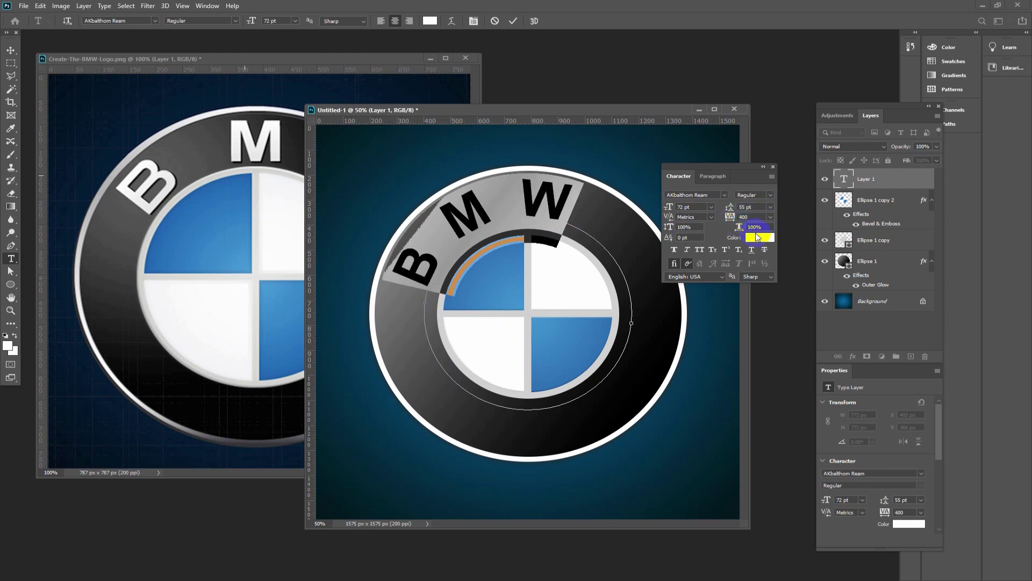
click(736, 219)
text(00)
key(Return)
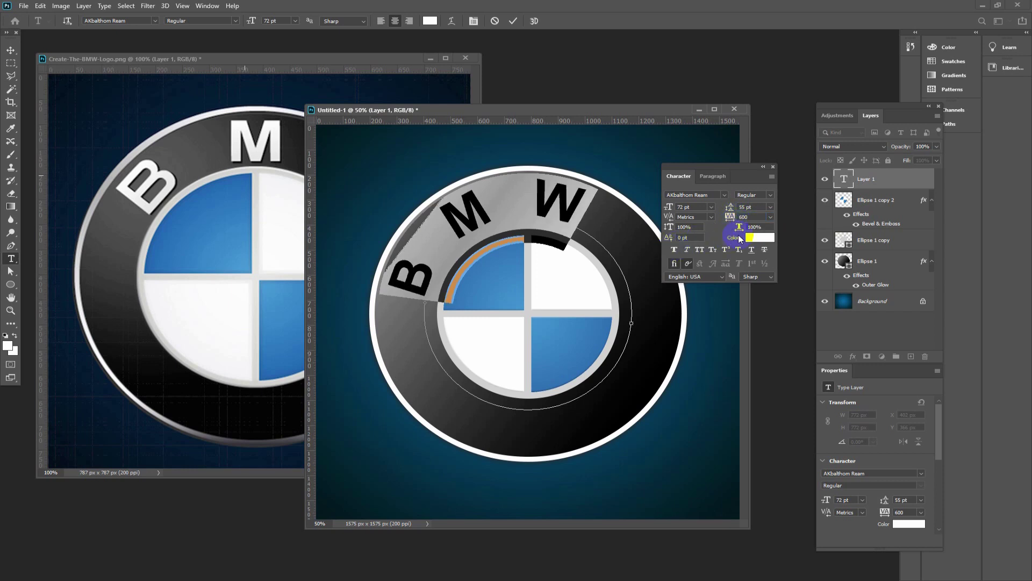
Raise the letter spacing to 800, then step it back to 200.
click(756, 225)
click(738, 219)
text(800)
key(Return)
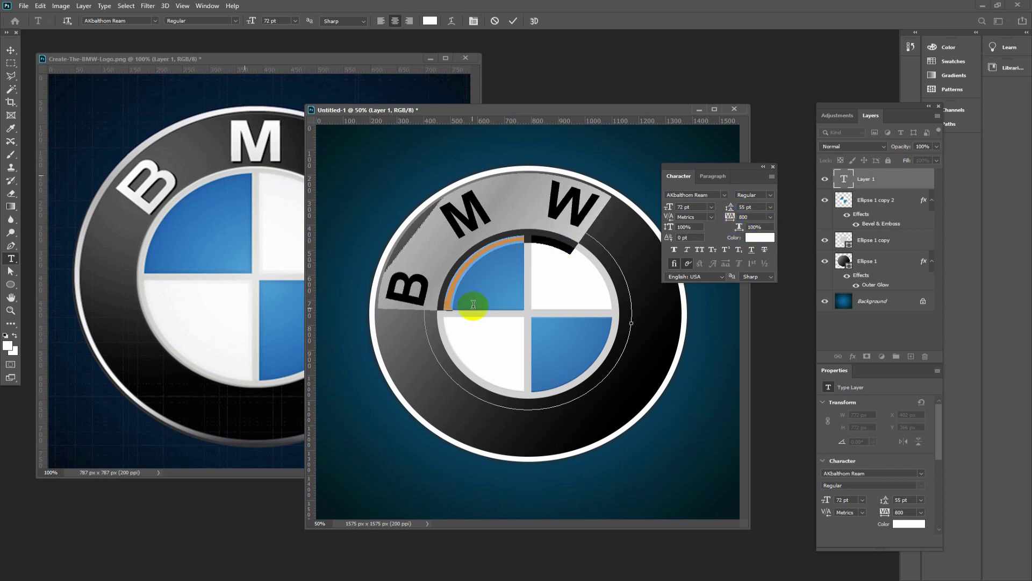
click(416, 307)
key(ctrl+h)
key(alt+Left)
key(alt+Left)
key(alt+Left)
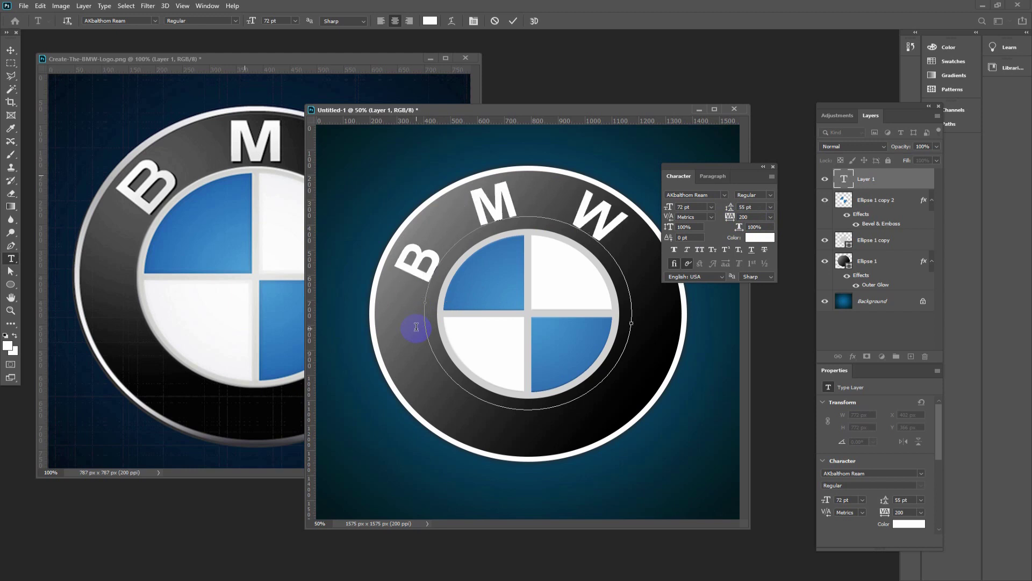
key(alt+Left)
key(alt+Left)
key(alt+Left)
Rotate BMW across the ring's top and try a 90 pt size, then revert it.
drag(418, 327, 421, 327)
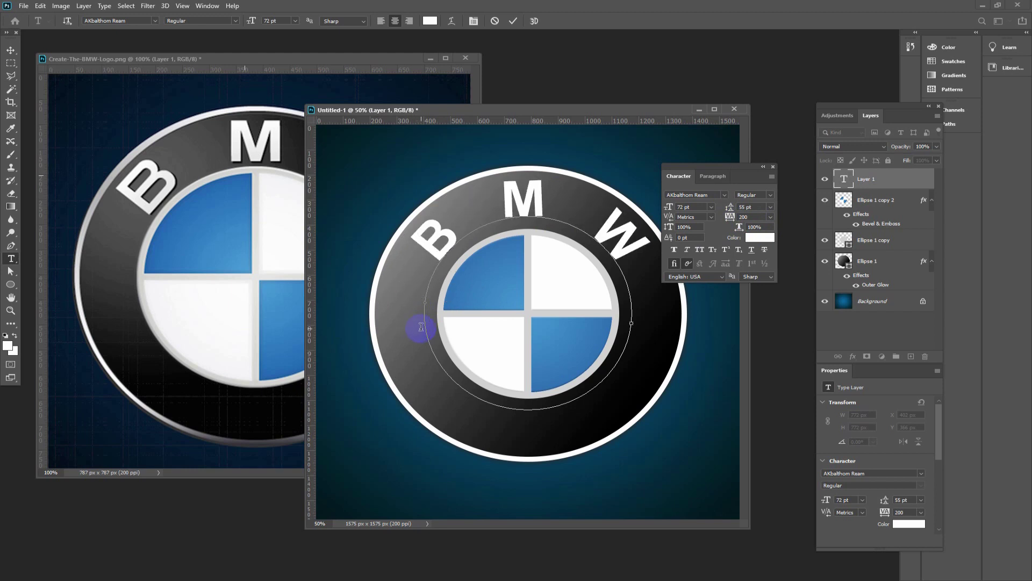
click(429, 258)
drag(429, 259, 623, 272)
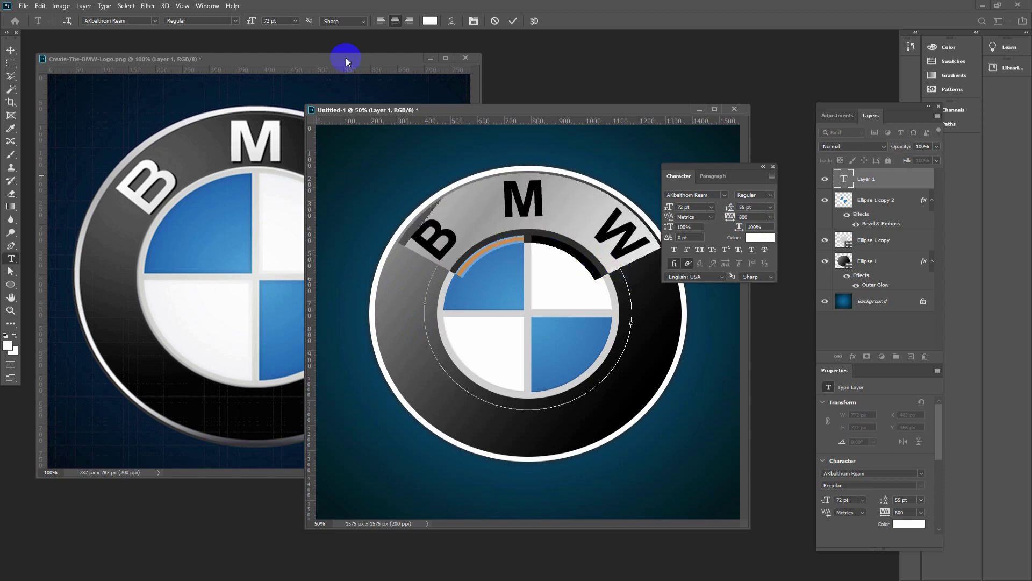
click(255, 22)
text(90)
key(Return)
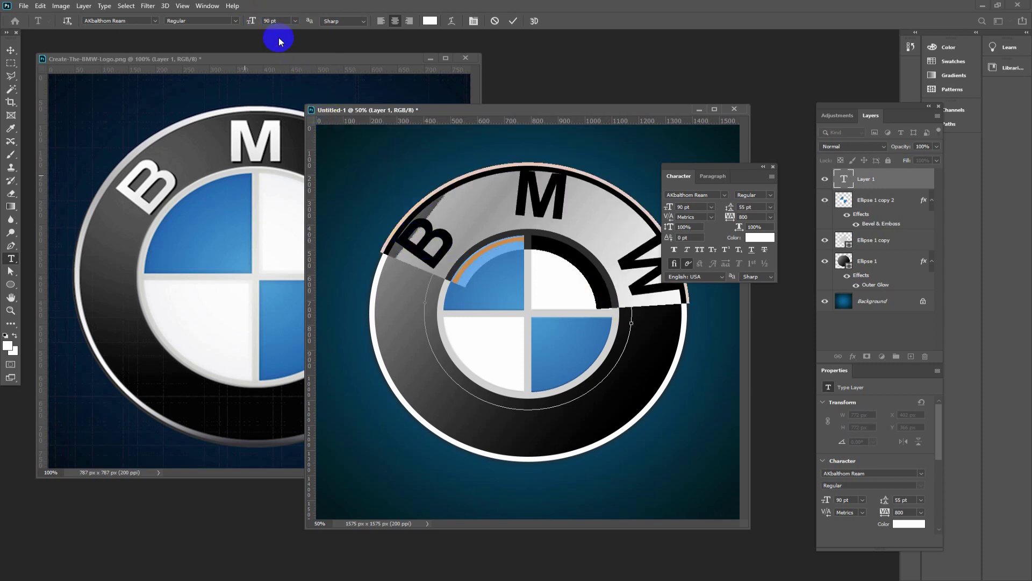
click(253, 21)
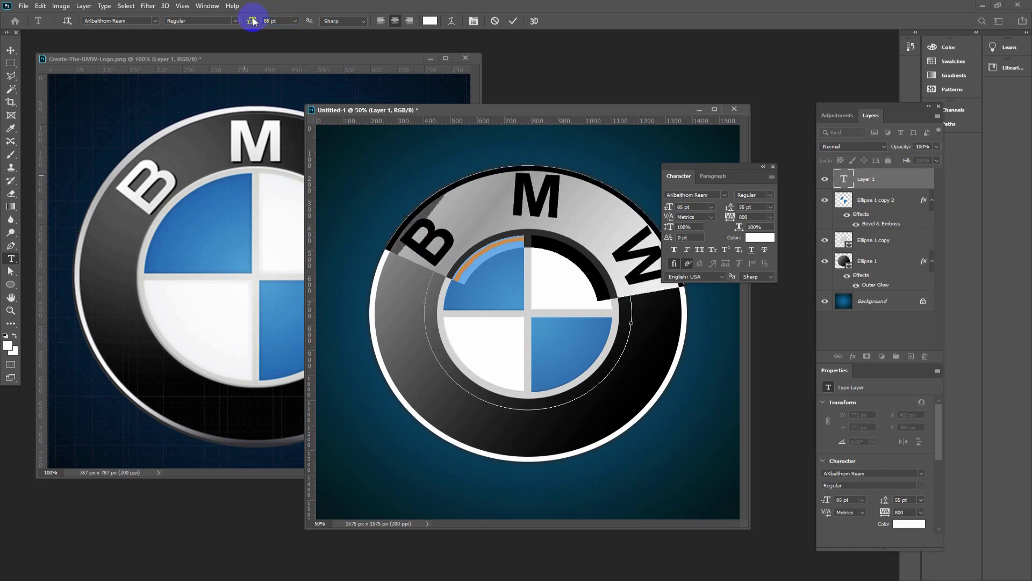
key(Escape)
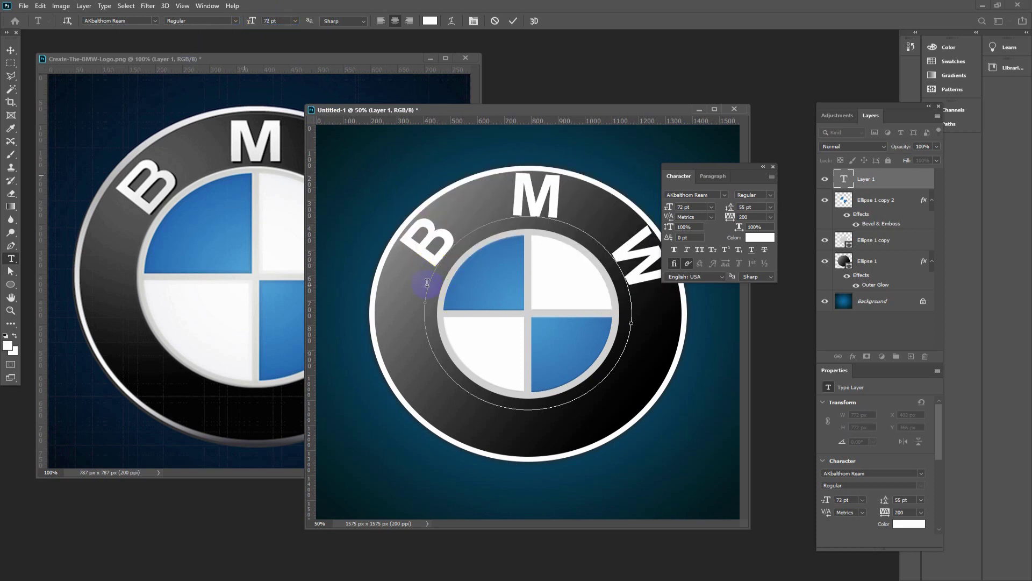
Slide the letters counter-clockwise along the ring and commit the BMW text layer.
drag(427, 286, 426, 285)
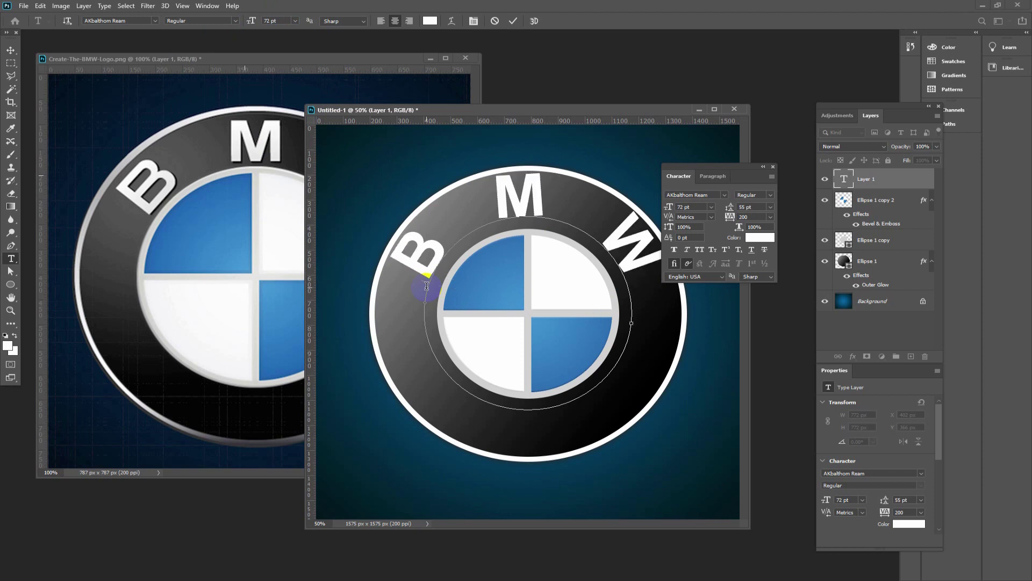
click(11, 50)
drag(390, 245, 422, 267)
click(369, 231)
click(11, 50)
click(128, 127)
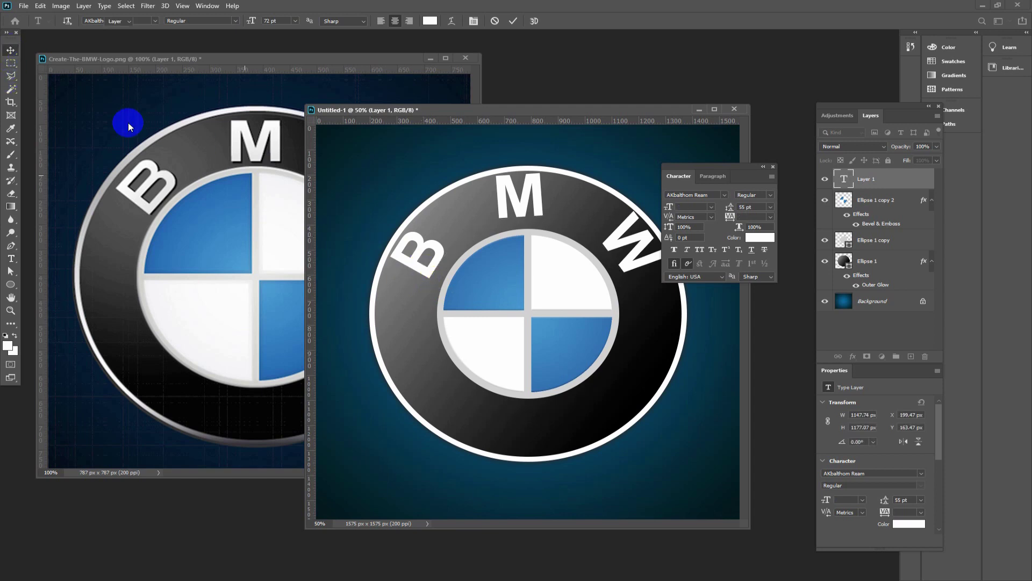
click(541, 275)
Free-transform the BMW text layer down to about 96%, making it 52.44 pt.
click(429, 275)
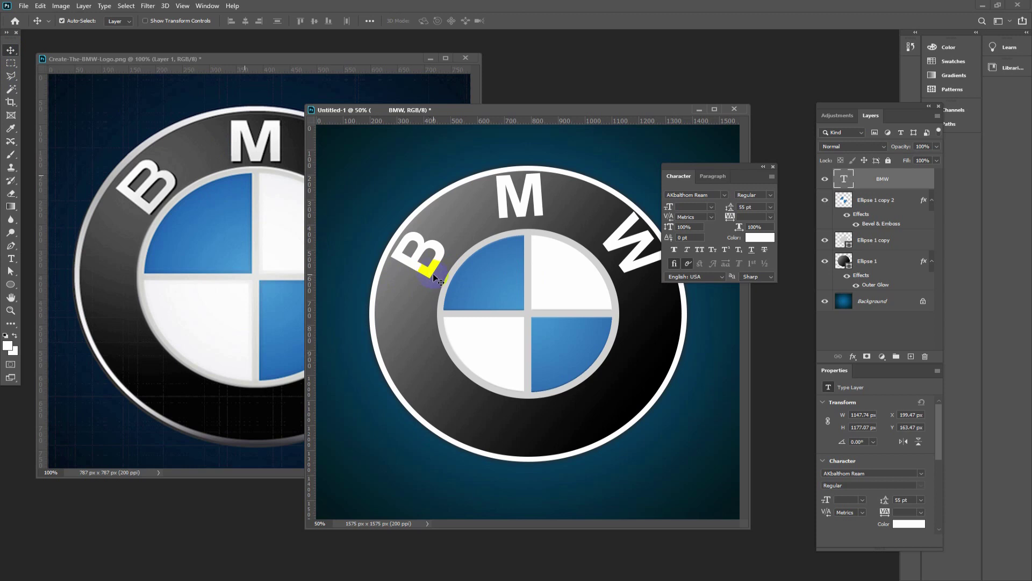
click(11, 285)
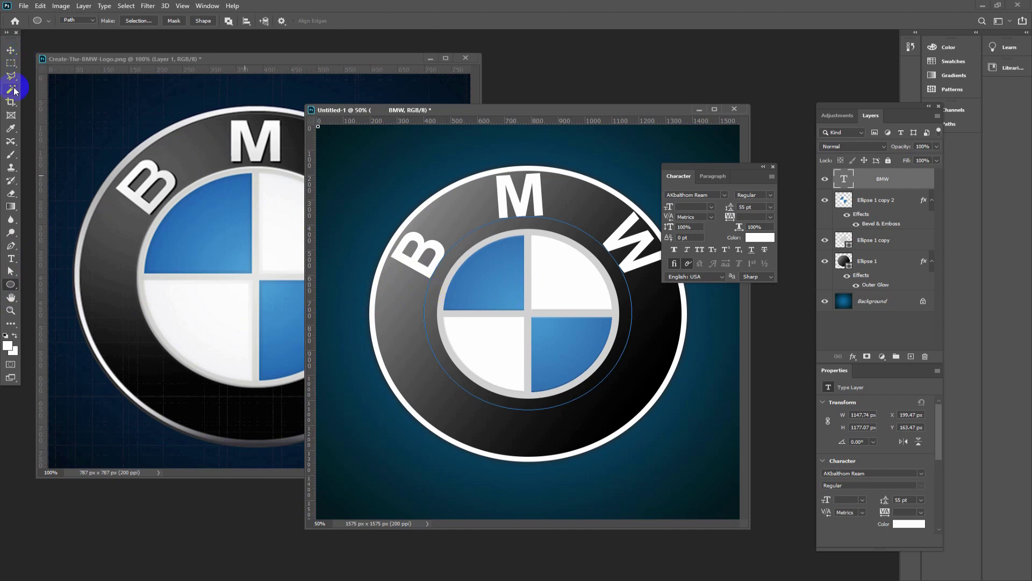
click(11, 50)
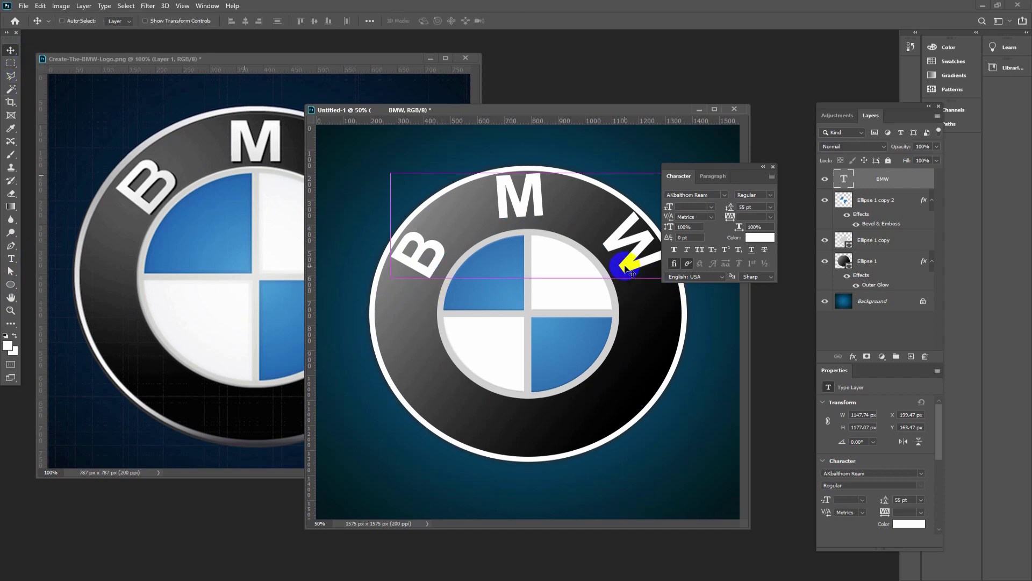
key(ctrl+t)
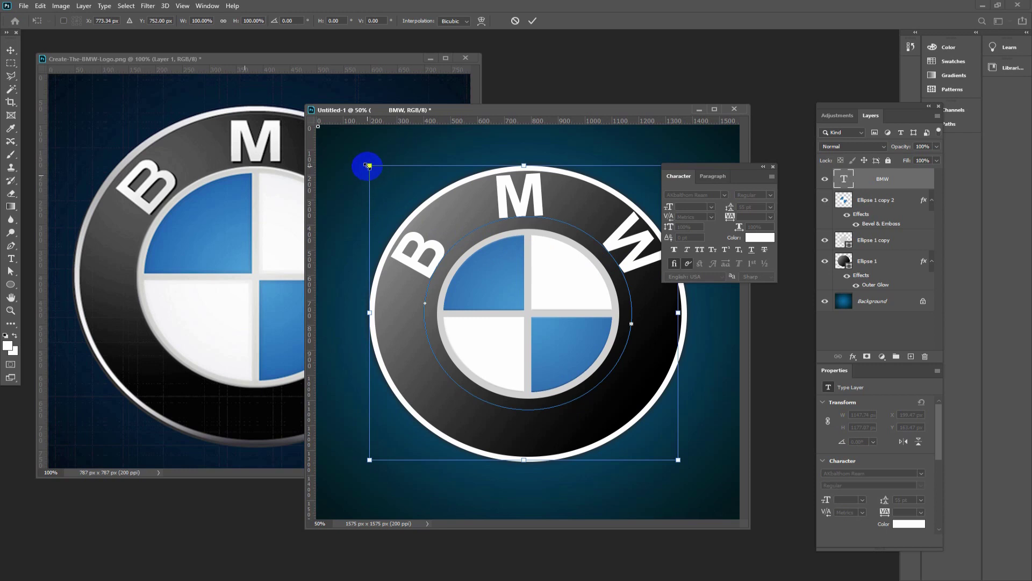
drag(368, 165, 377, 172)
key(Return)
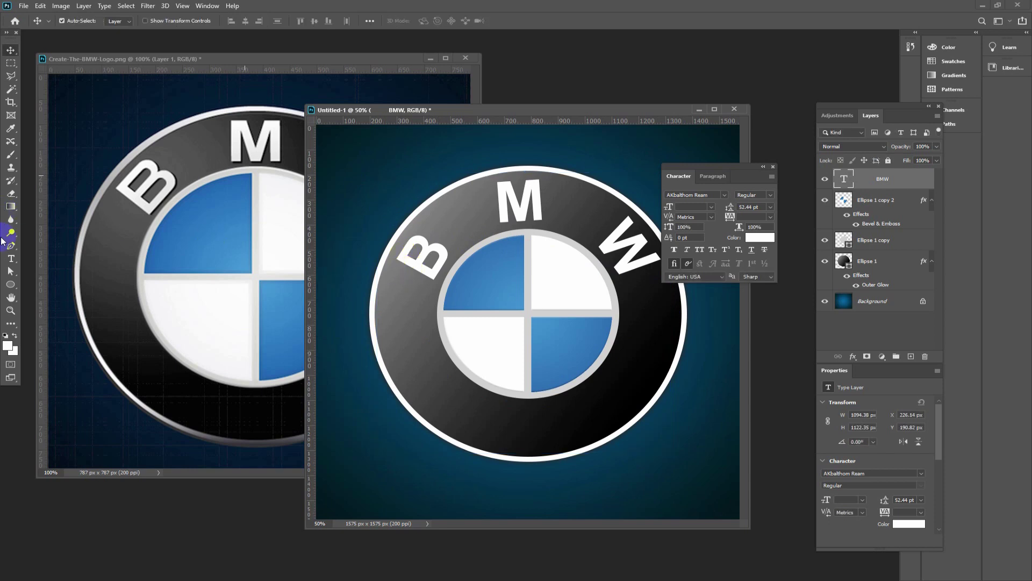
Select all the BMW path text, set it to 85 pt and commit it.
click(11, 259)
drag(422, 263, 628, 280)
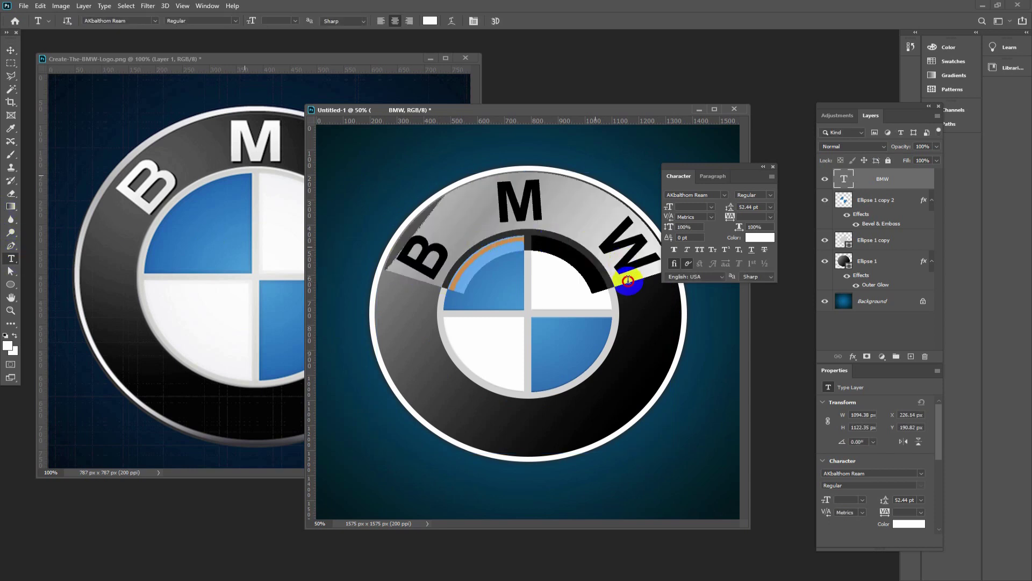
click(272, 20)
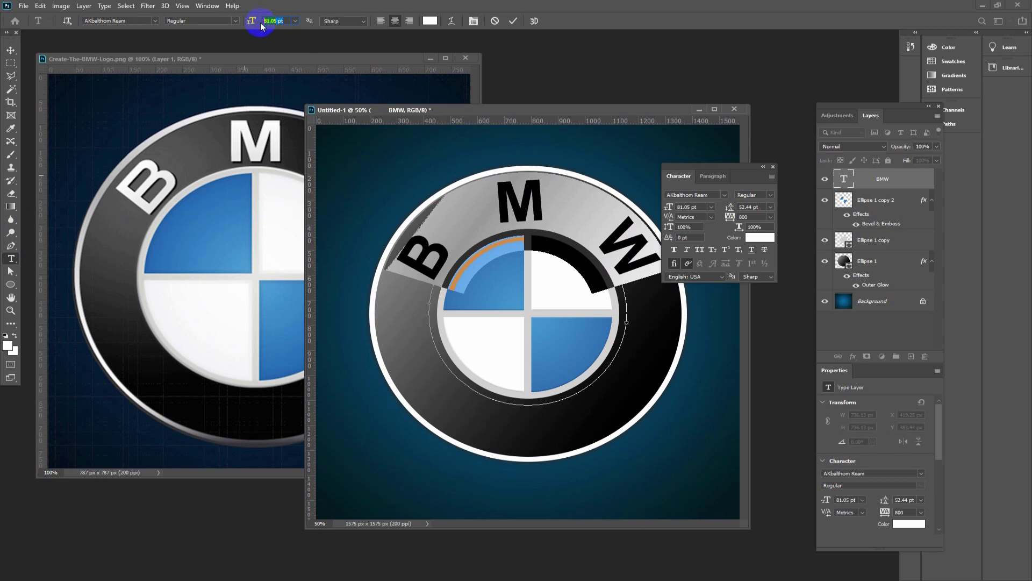
text(85)
key(Return)
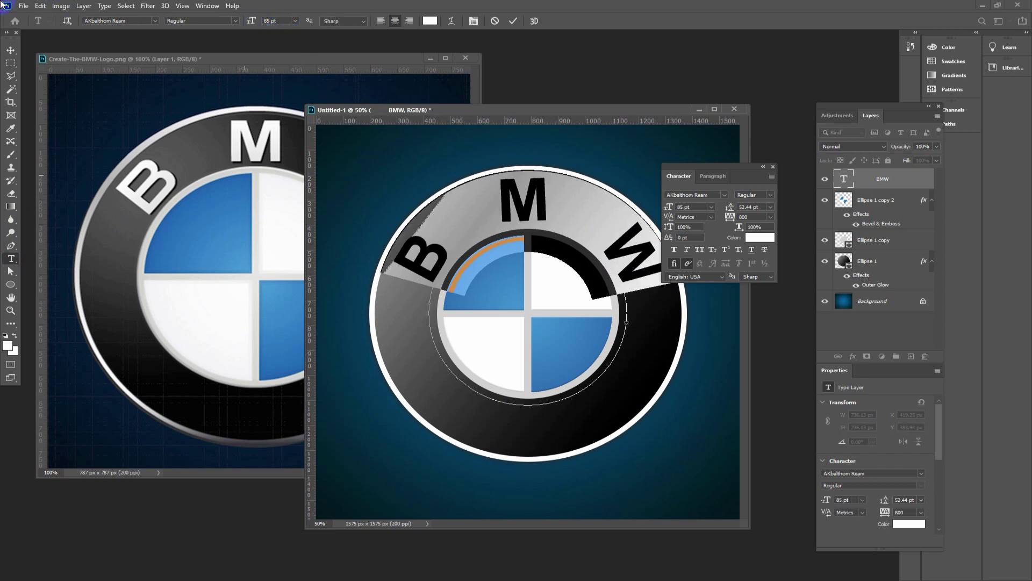
click(11, 51)
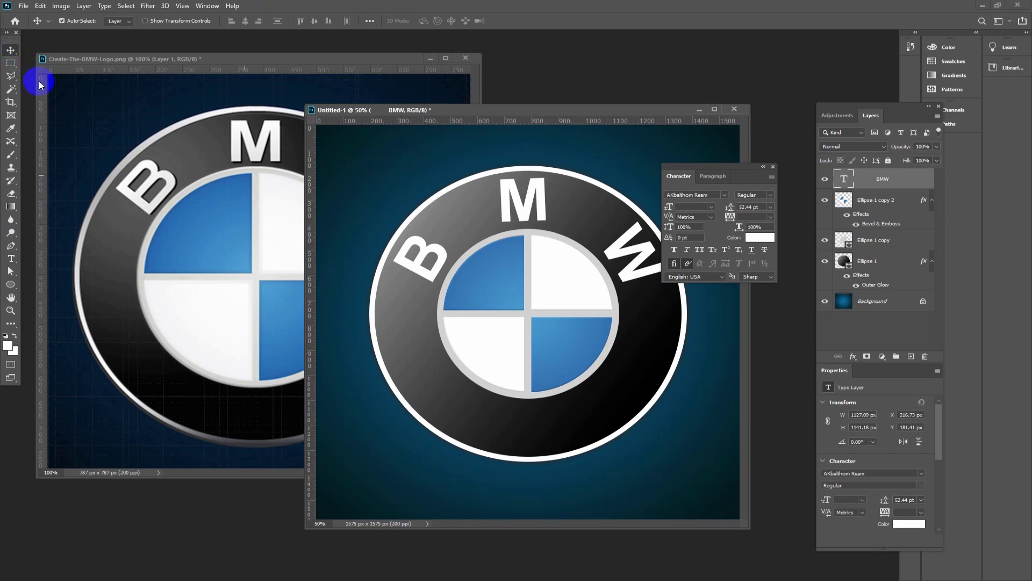
click(172, 185)
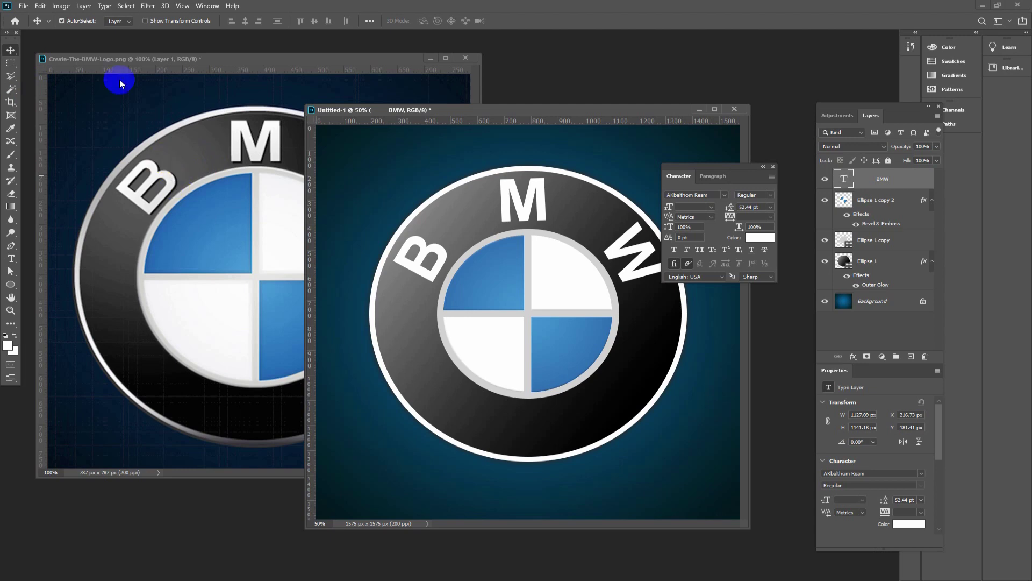
click(83, 7)
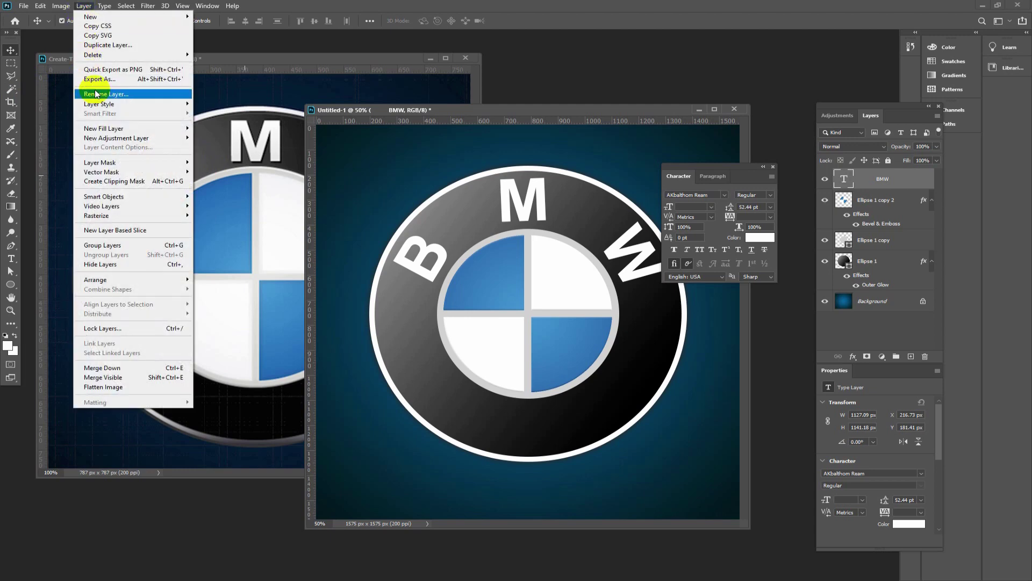
Add a Bevel & Emboss effect to the BMW letters: Inner Bevel, 2% depth, 5 px size.
click(170, 106)
click(220, 118)
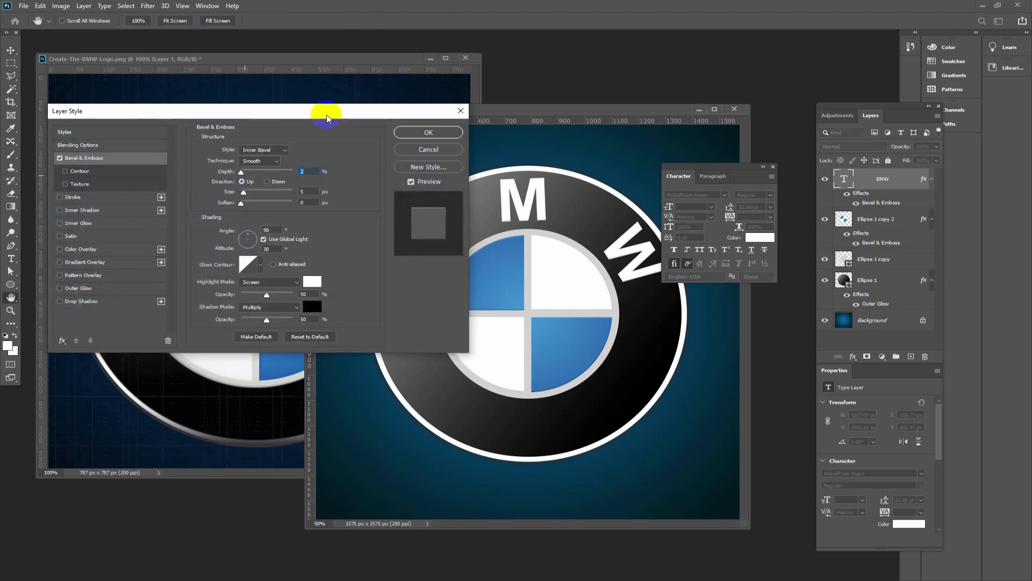
drag(326, 114, 210, 115)
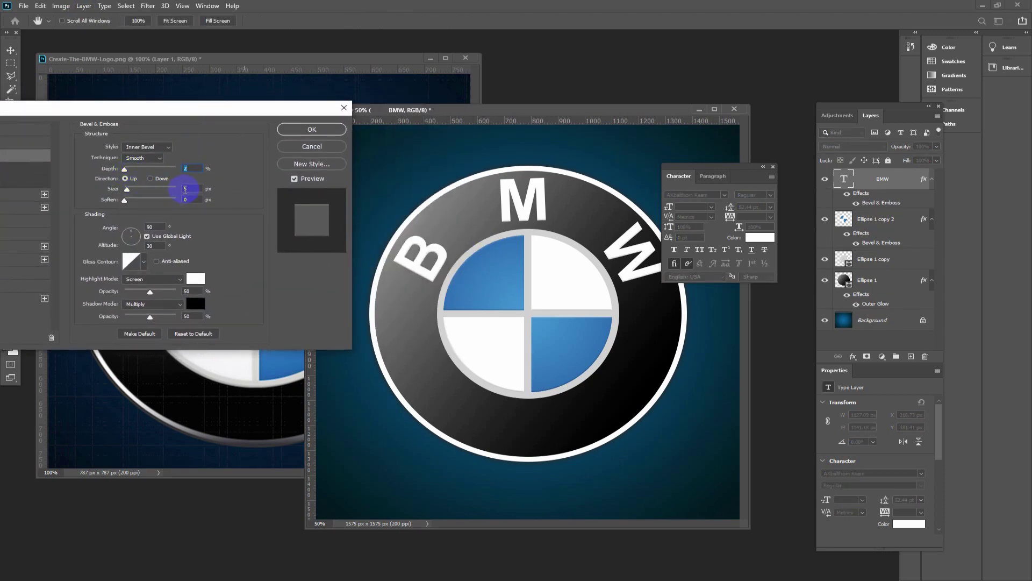
click(194, 189)
click(123, 170)
drag(104, 108, 211, 78)
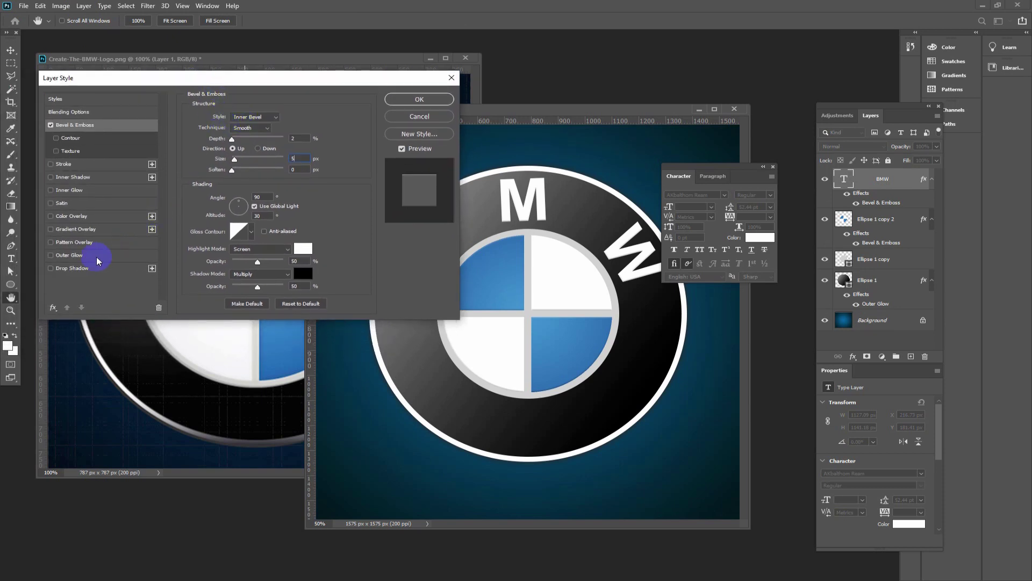
Enable Drop Shadow with a near-black colour and Use Global Light turned off.
click(85, 268)
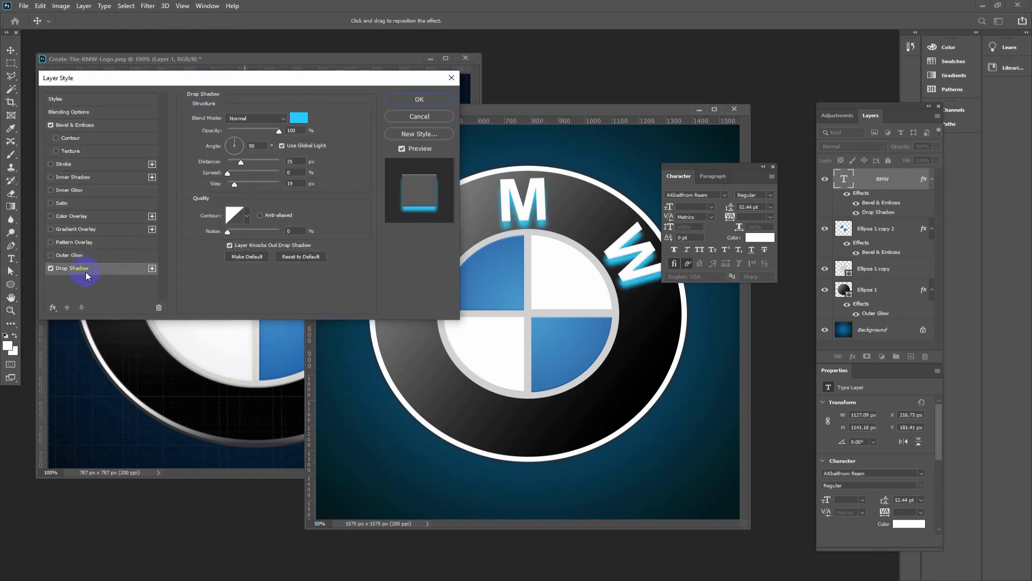
mouse_move(242, 78)
mouse_down()
mouse_move(282, 337)
mouse_move(270, 289)
mouse_up()
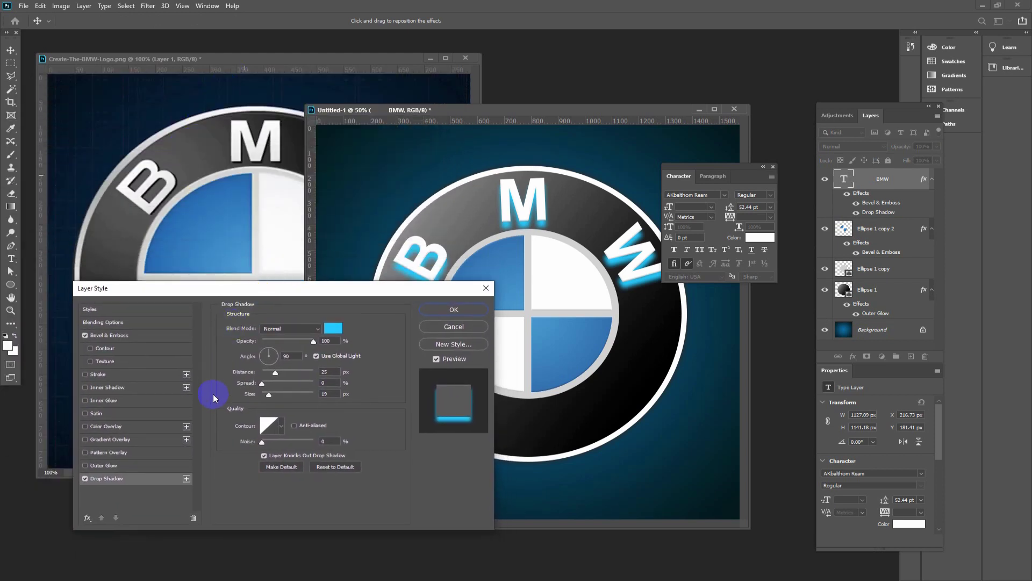
click(332, 328)
drag(422, 369, 328, 449)
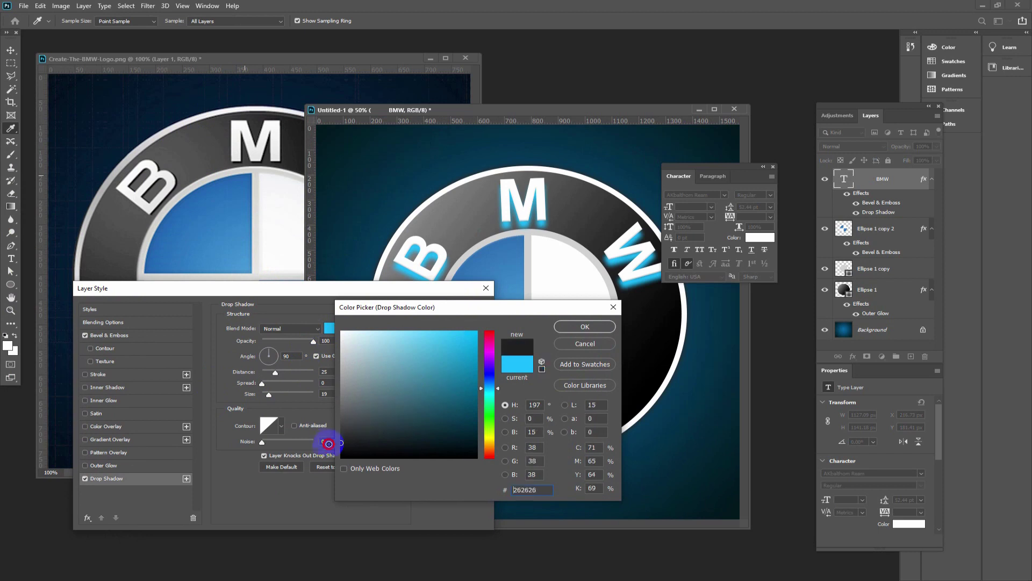
click(576, 328)
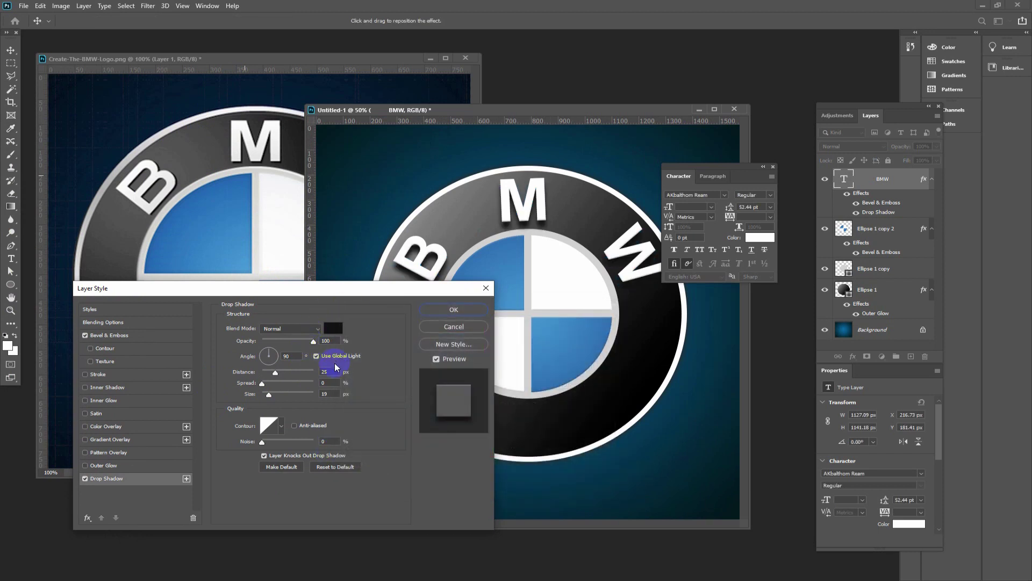
click(317, 356)
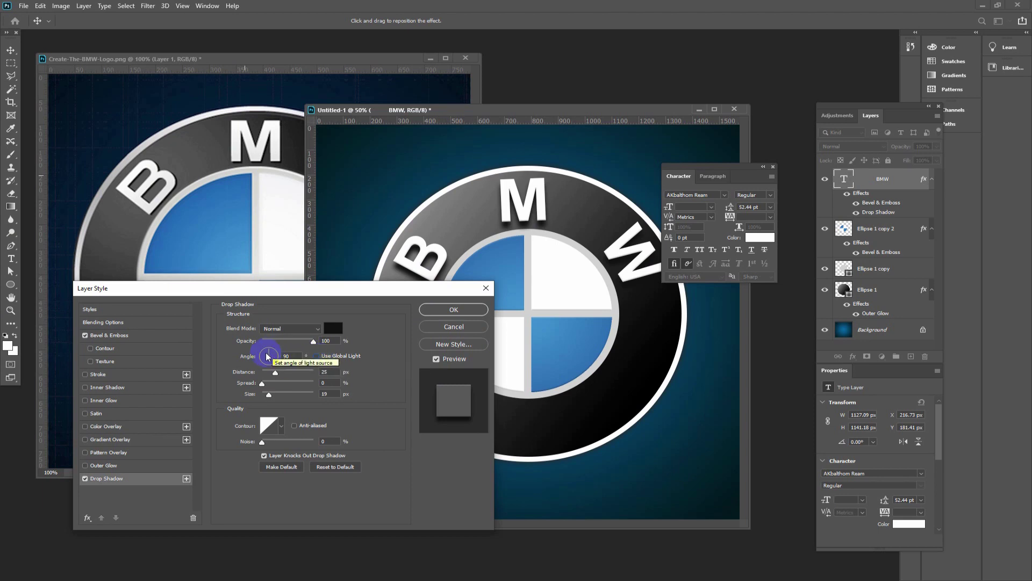
Set the shadow angle to 138°, size 6 px, distance 12 px, and apply it.
drag(269, 353, 265, 357)
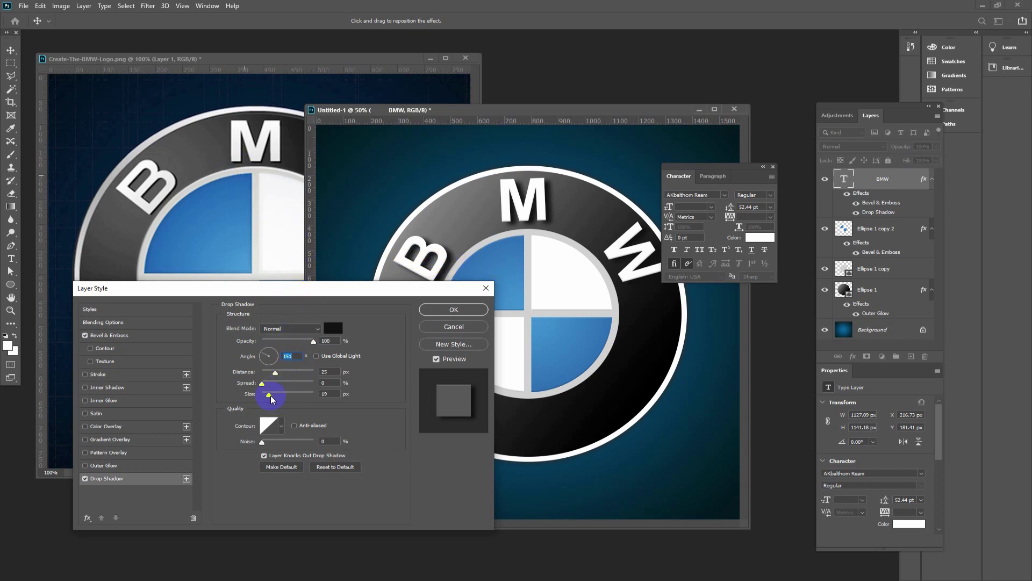
drag(269, 398, 267, 398)
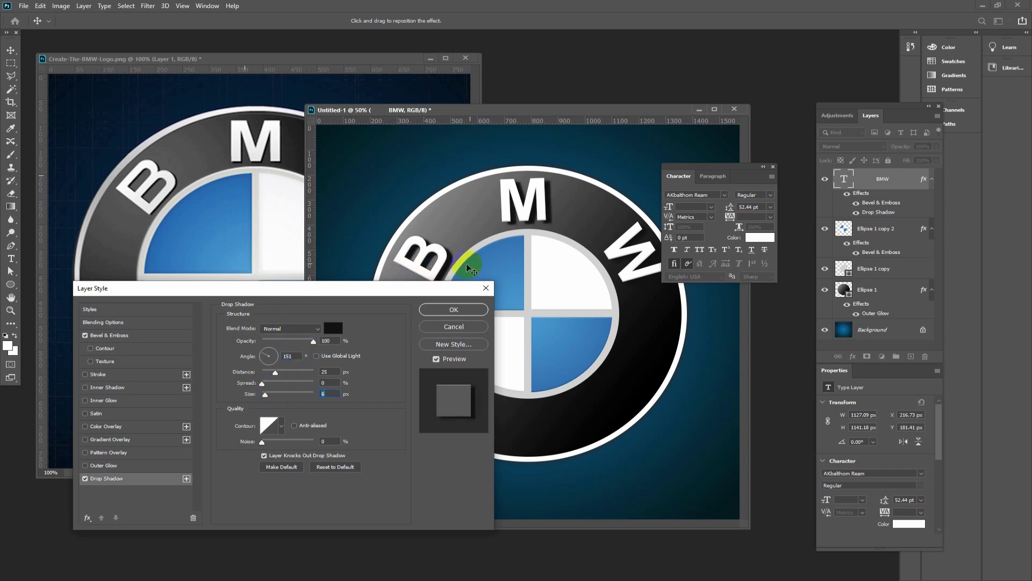
click(314, 341)
click(279, 375)
drag(276, 376, 268, 376)
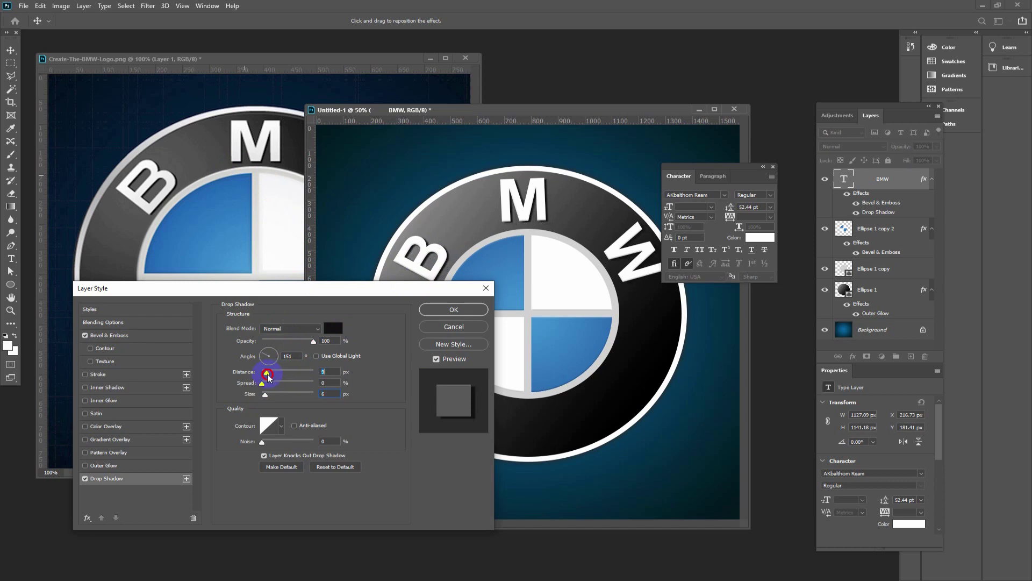
drag(267, 378, 266, 355)
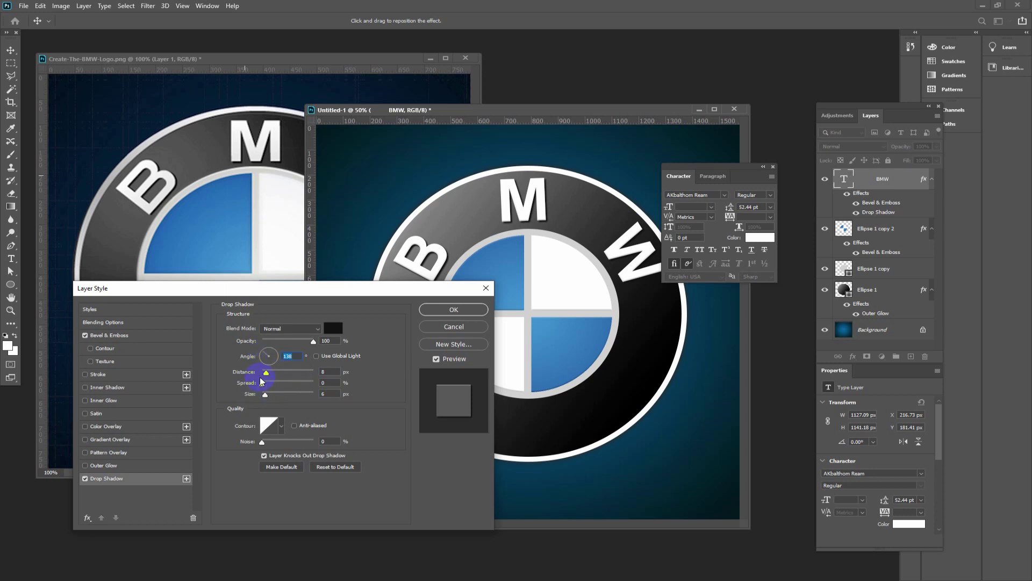
drag(266, 372, 270, 374)
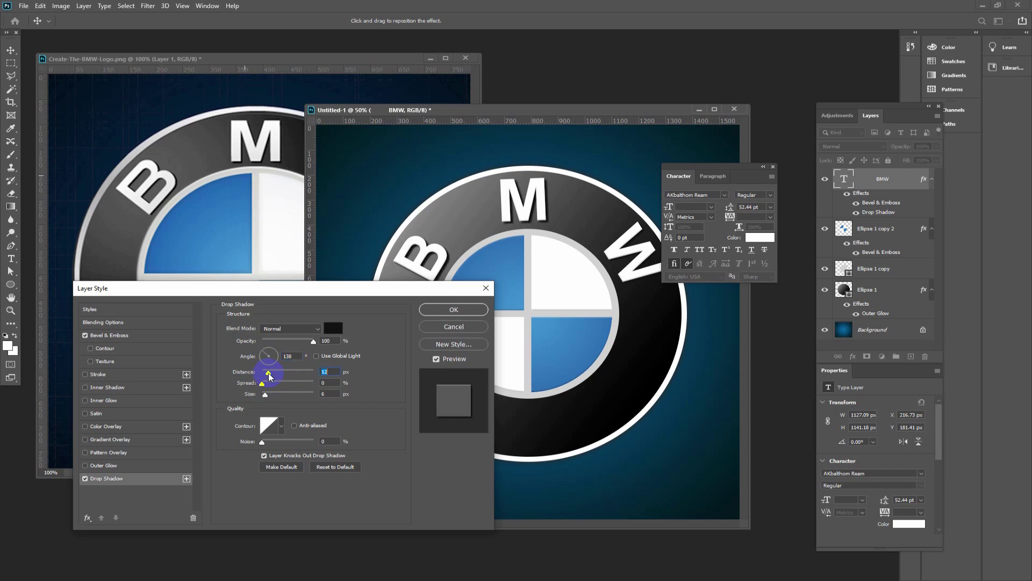
click(457, 311)
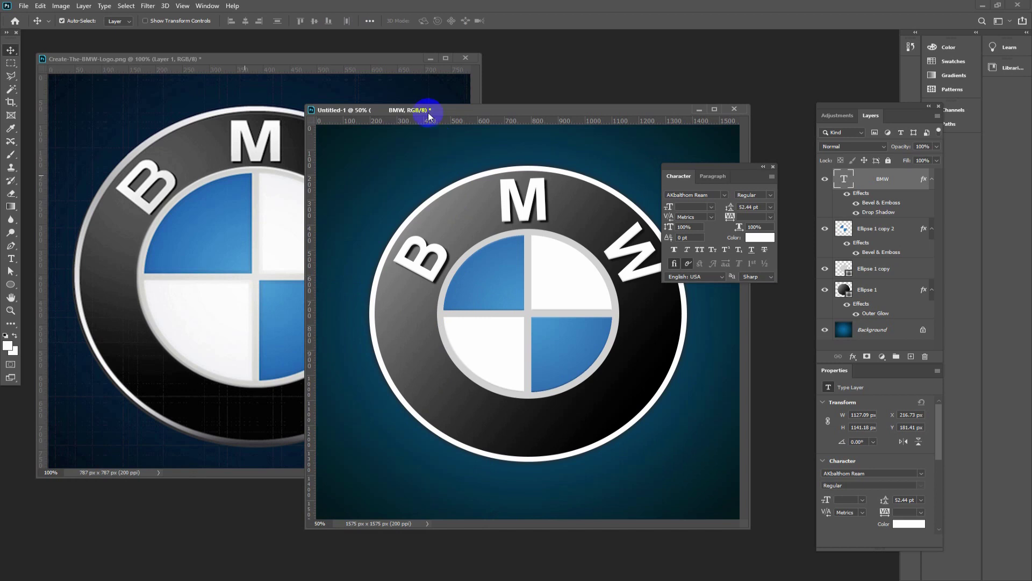
Move the Untitled-1 document window up and to the left of the workspace.
mouse_move(430, 110)
mouse_down()
mouse_move(411, 161)
mouse_move(377, 97)
mouse_up()
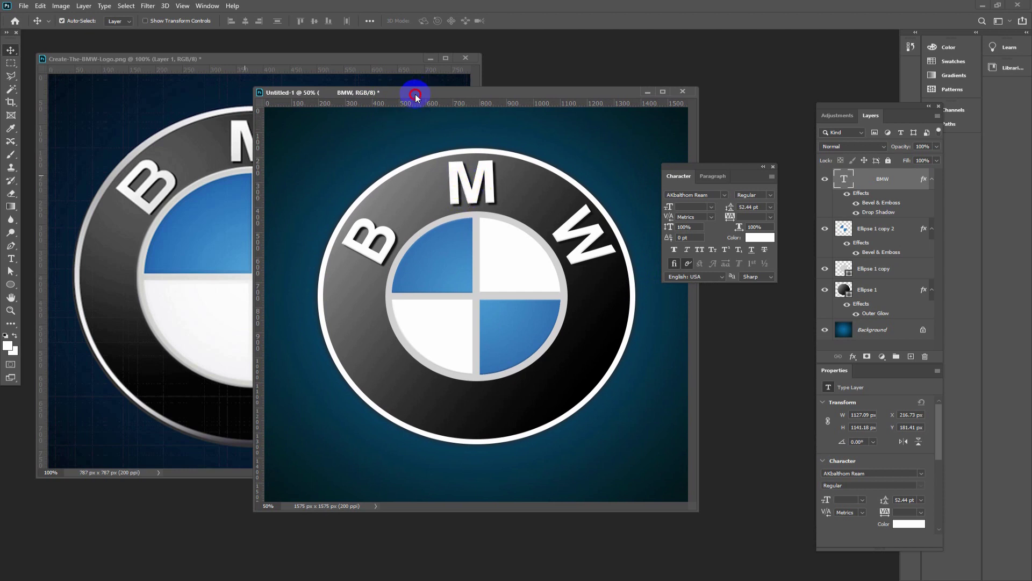
drag(418, 92, 354, 45)
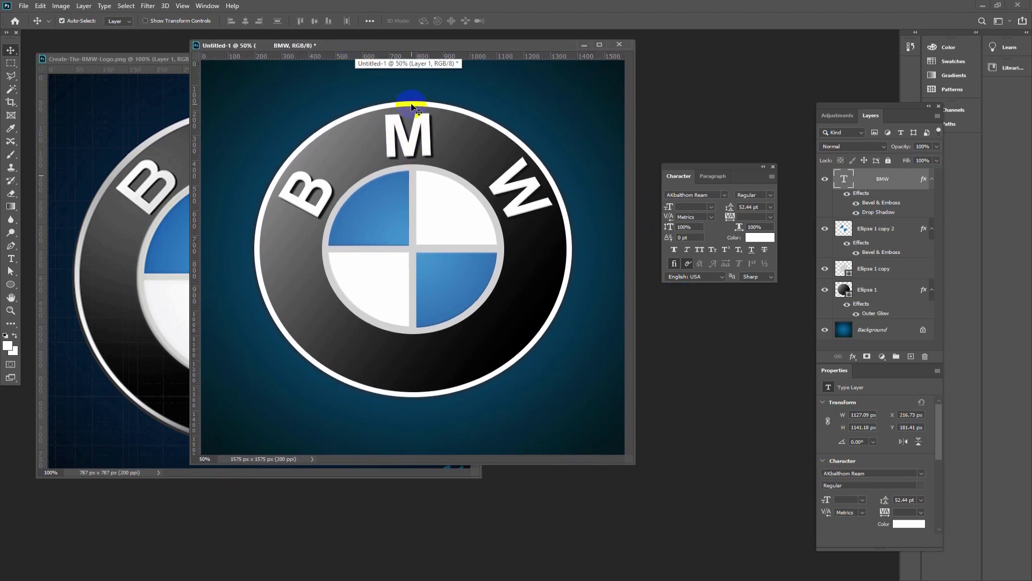